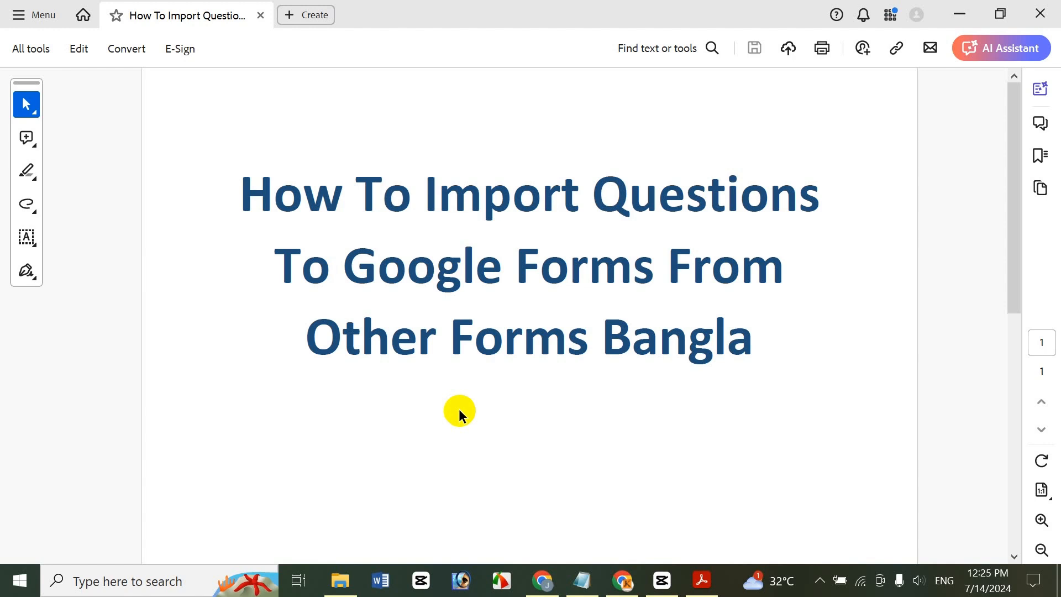
# Minimize the PDF viewer and rerun earlier searches in Chrome
pyautogui.click(958, 8)
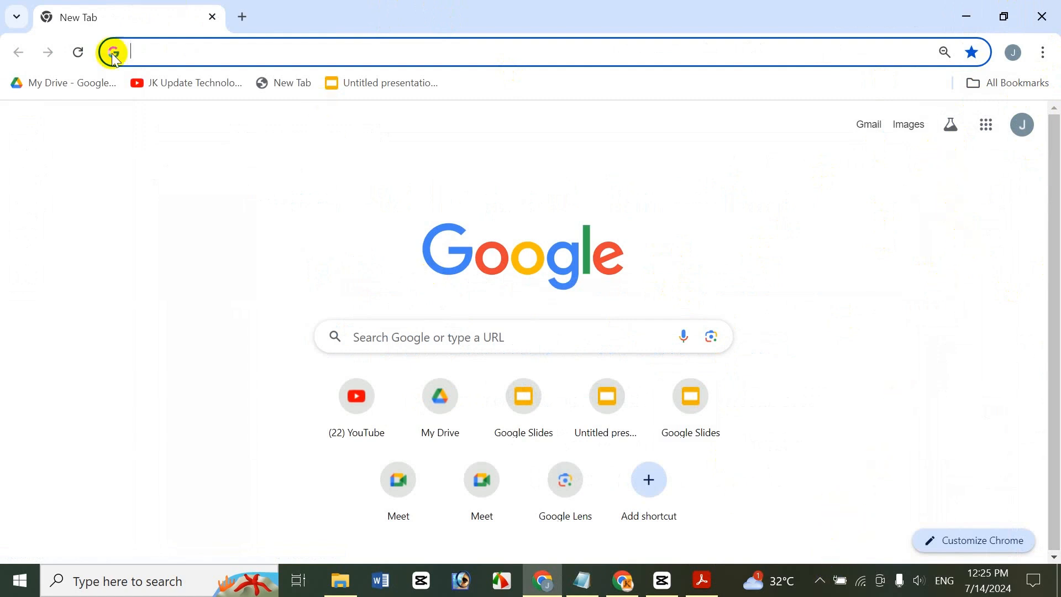
pyautogui.click(148, 46)
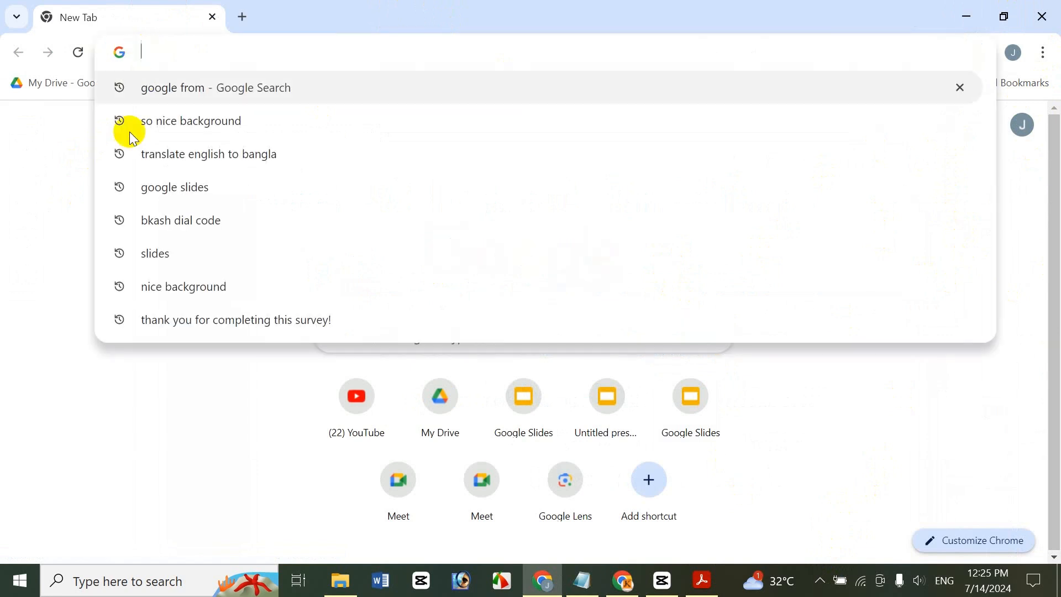
pyautogui.click(173, 84)
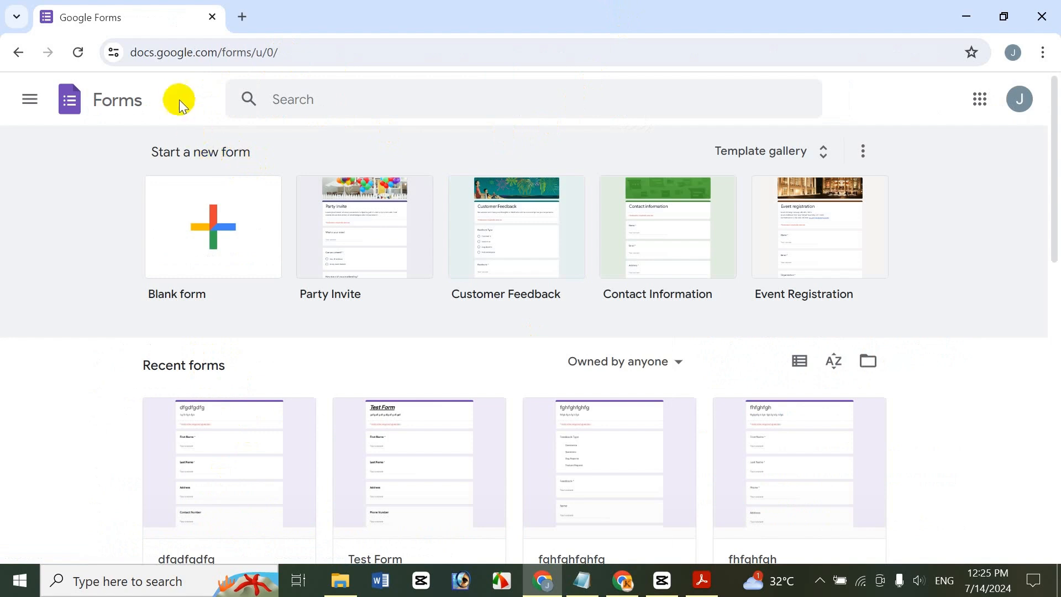
pyautogui.click(247, 15)
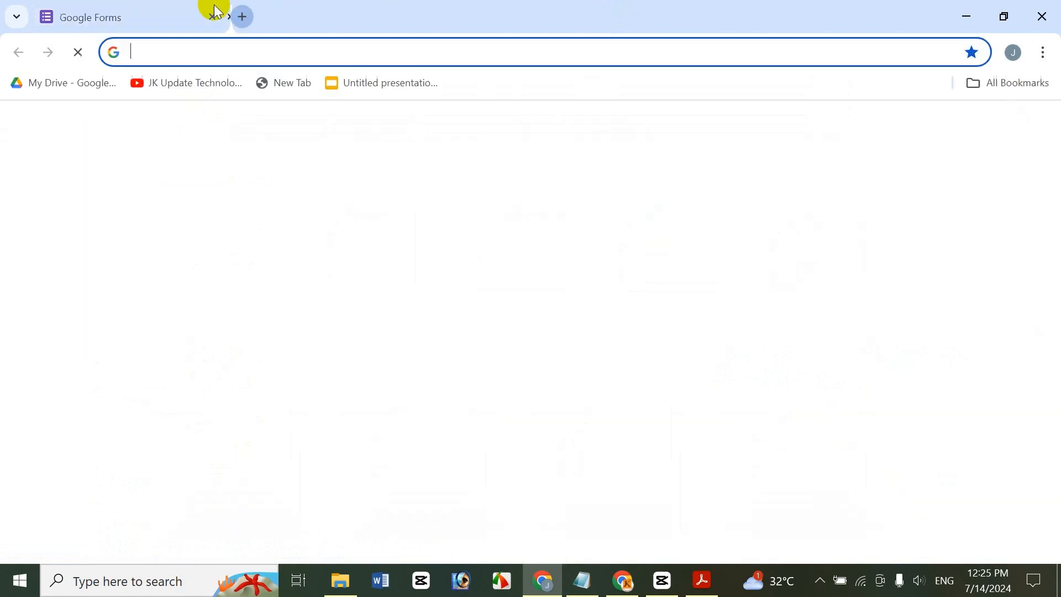
pyautogui.click(212, 17)
pyautogui.click(420, 338)
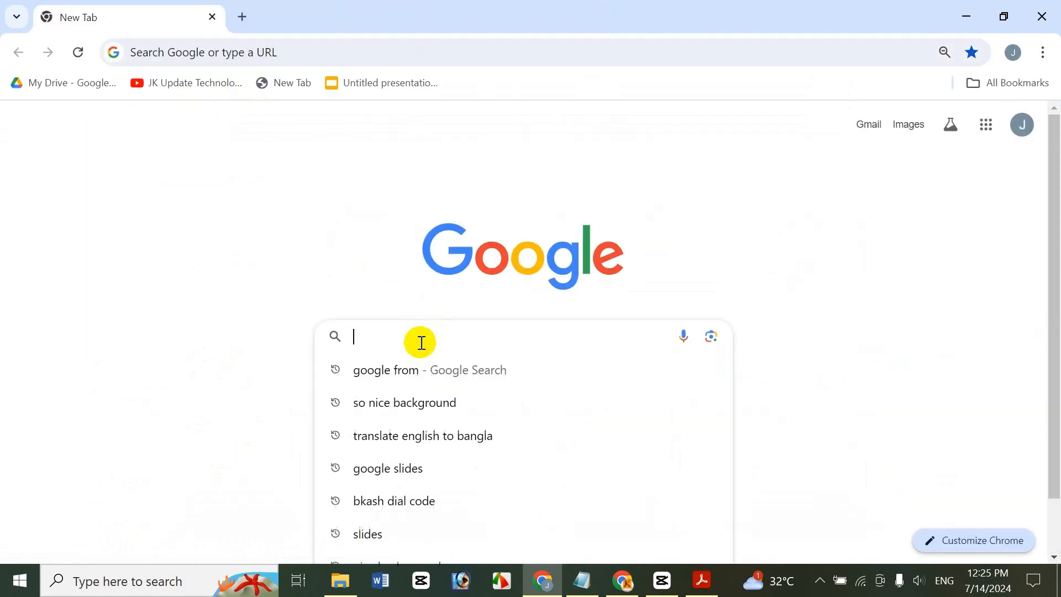
pyautogui.click(409, 399)
# Rerun the 'google from' search in a fresh tab and reach the Google Forms sign-in page
pyautogui.click(242, 15)
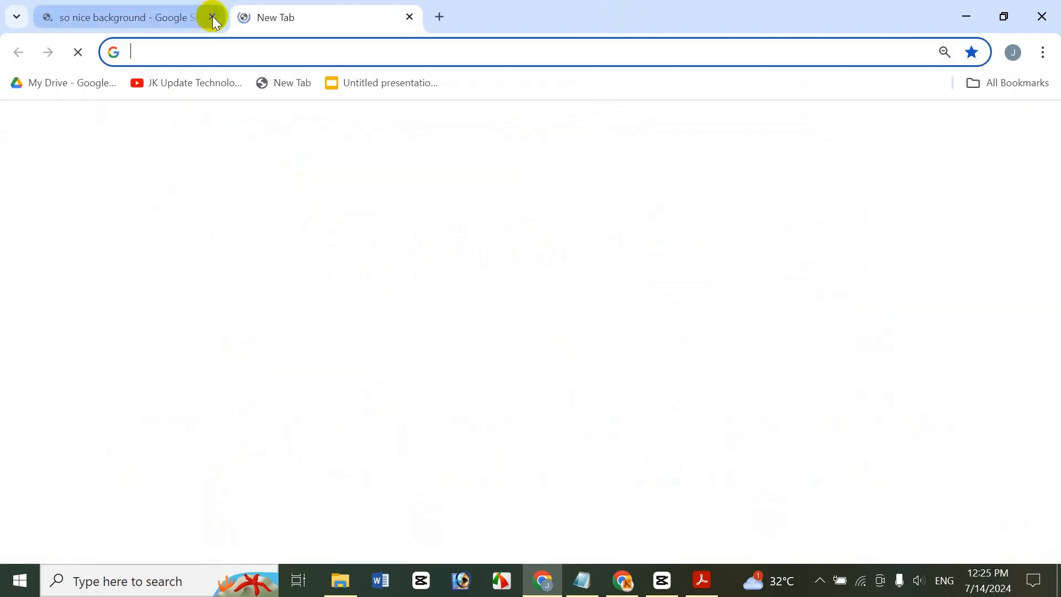
pyautogui.click(209, 17)
pyautogui.click(422, 342)
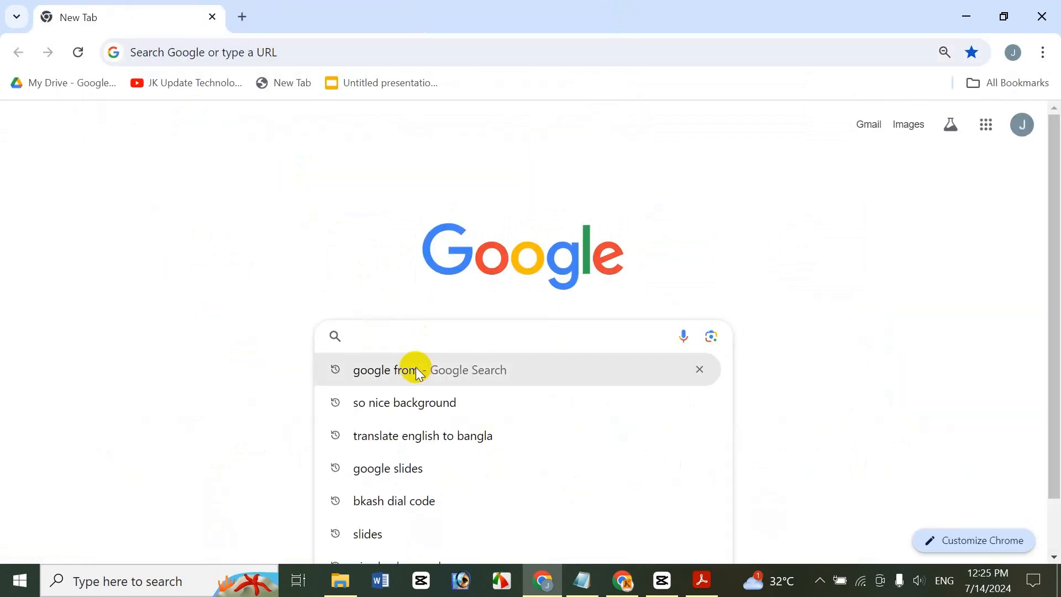
pyautogui.click(415, 367)
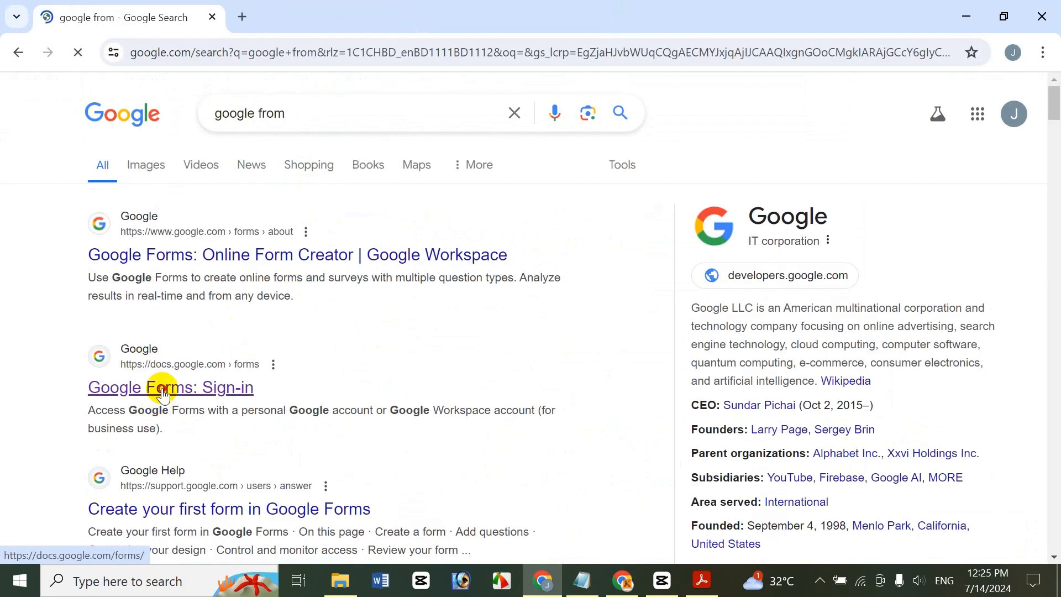
pyautogui.click(149, 360)
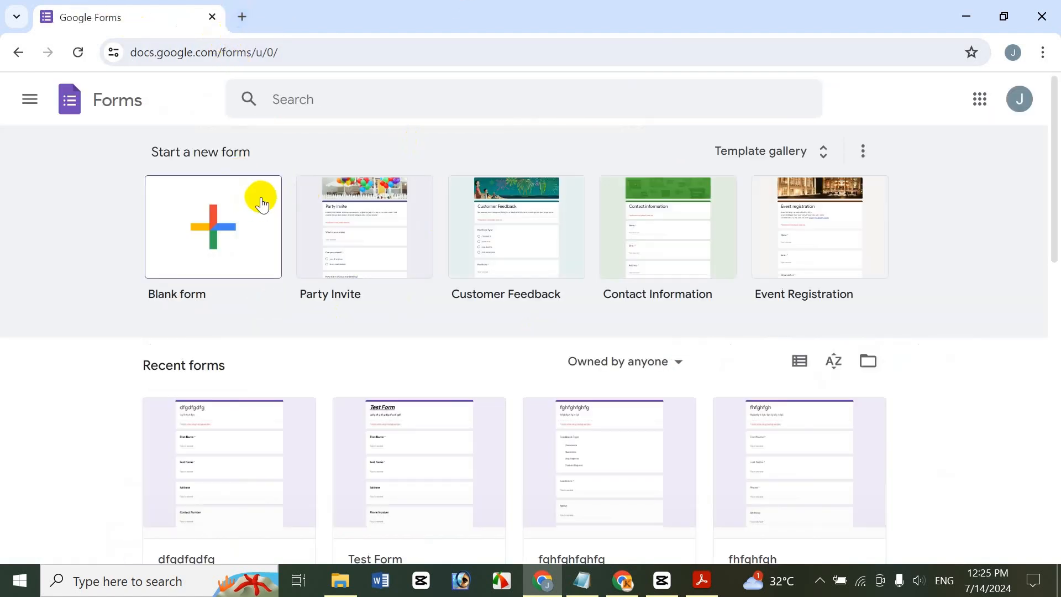
pyautogui.click(238, 10)
pyautogui.click(209, 17)
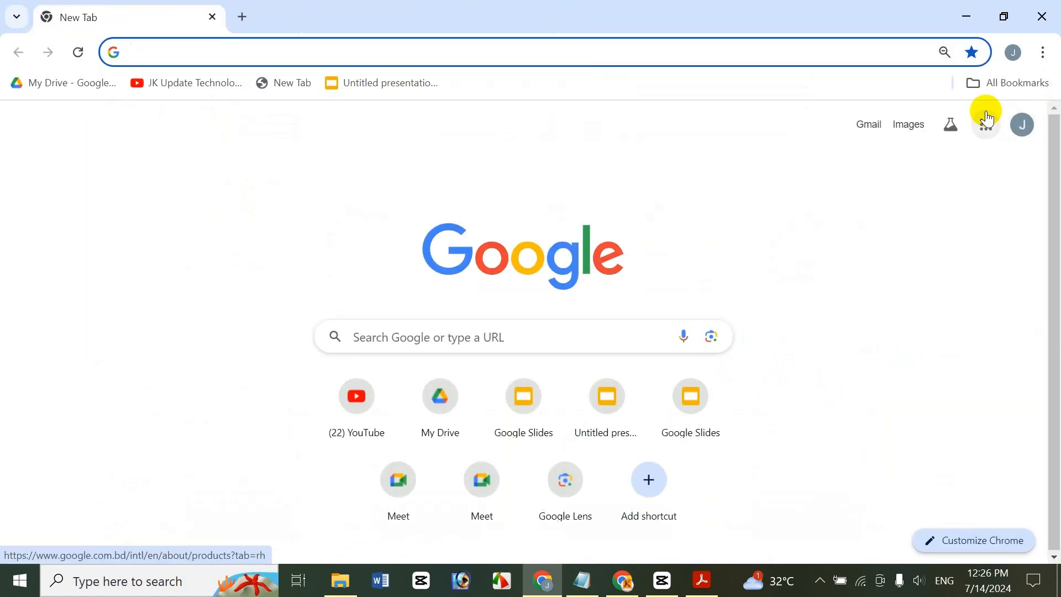
# Launch Google Forms from the Google apps grid
pyautogui.click(987, 129)
pyautogui.click(987, 130)
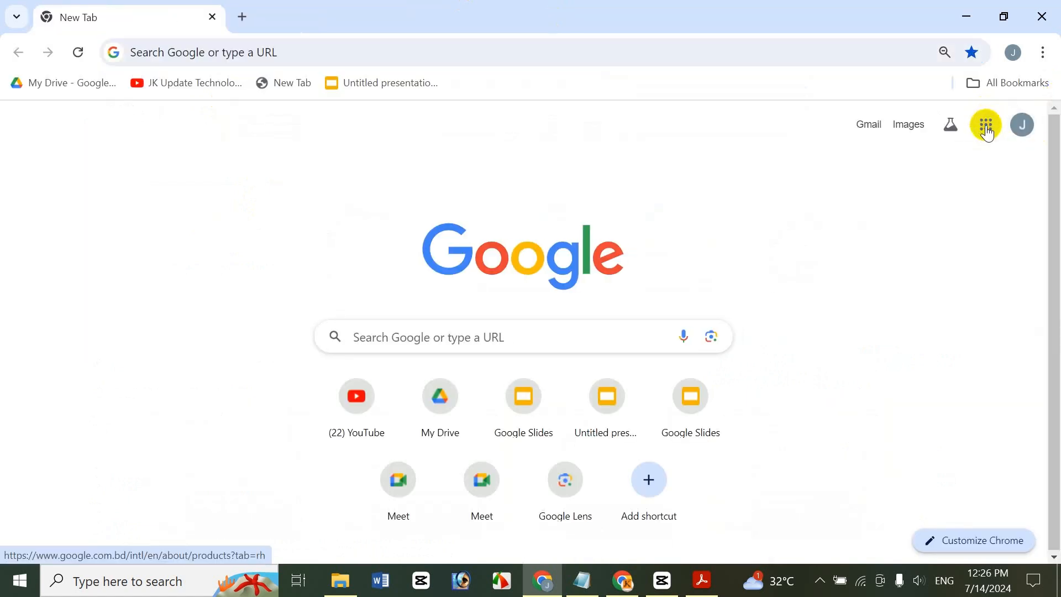
pyautogui.click(918, 223)
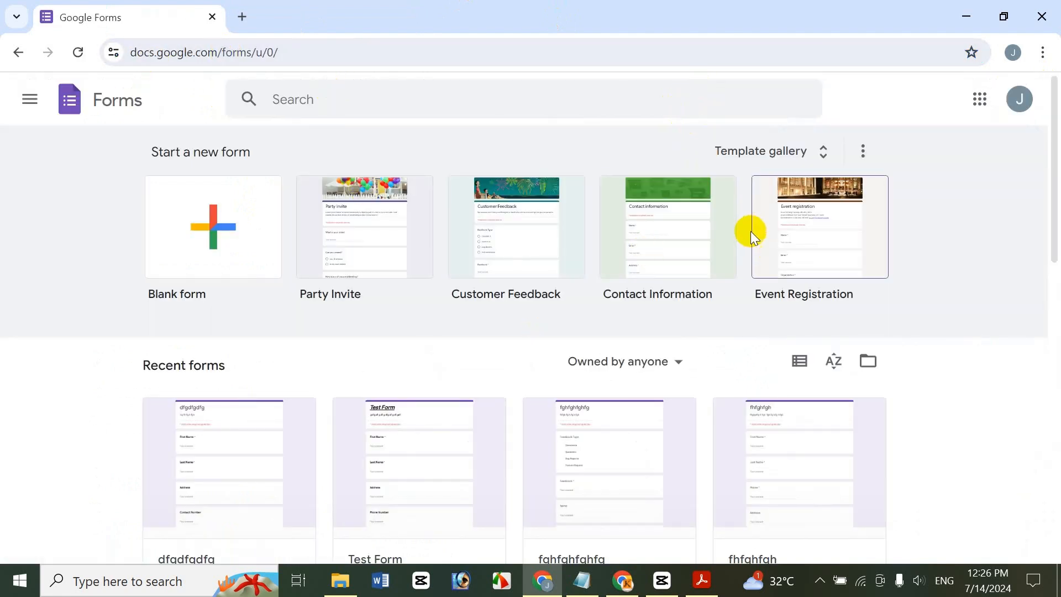
# Create a blank form named 'bdfgbdfgf' with the description 'hfghfgh fg h fg hfgh'
pyautogui.click(251, 217)
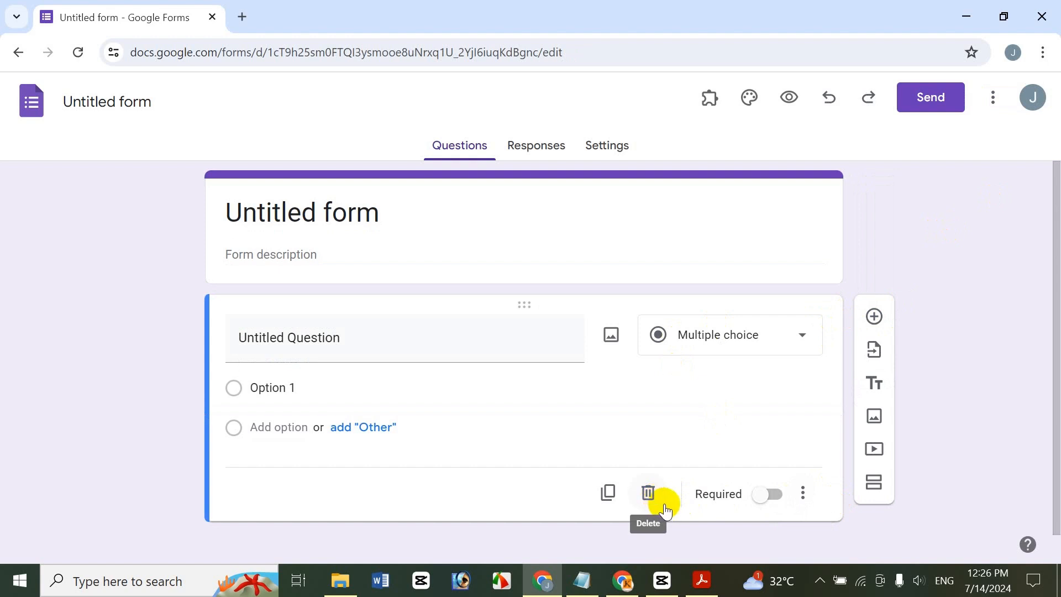
pyautogui.click(87, 102)
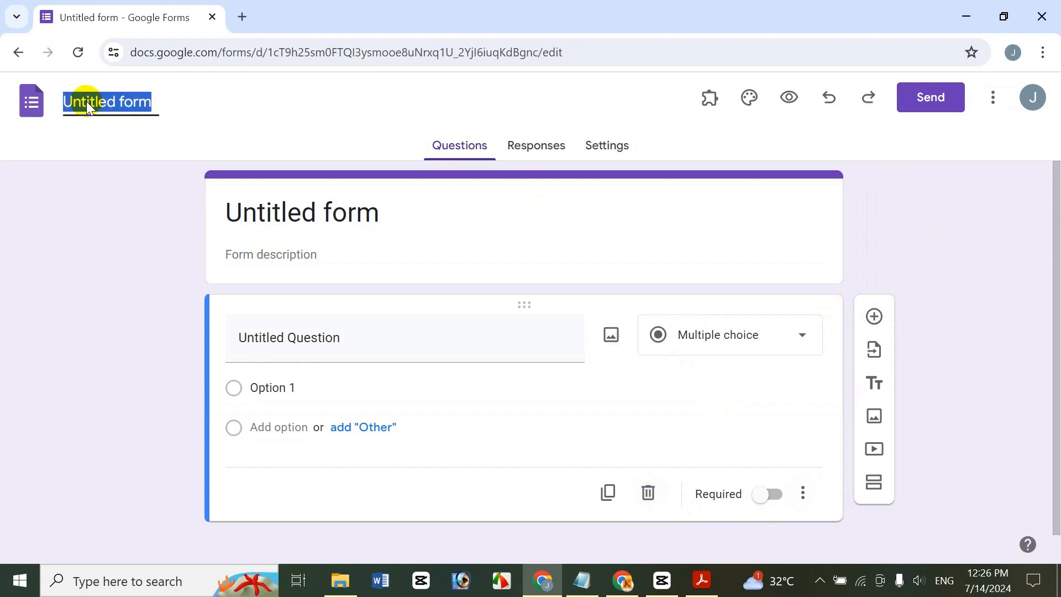
pyautogui.write('bdfgbdfgf')
pyautogui.click(320, 211)
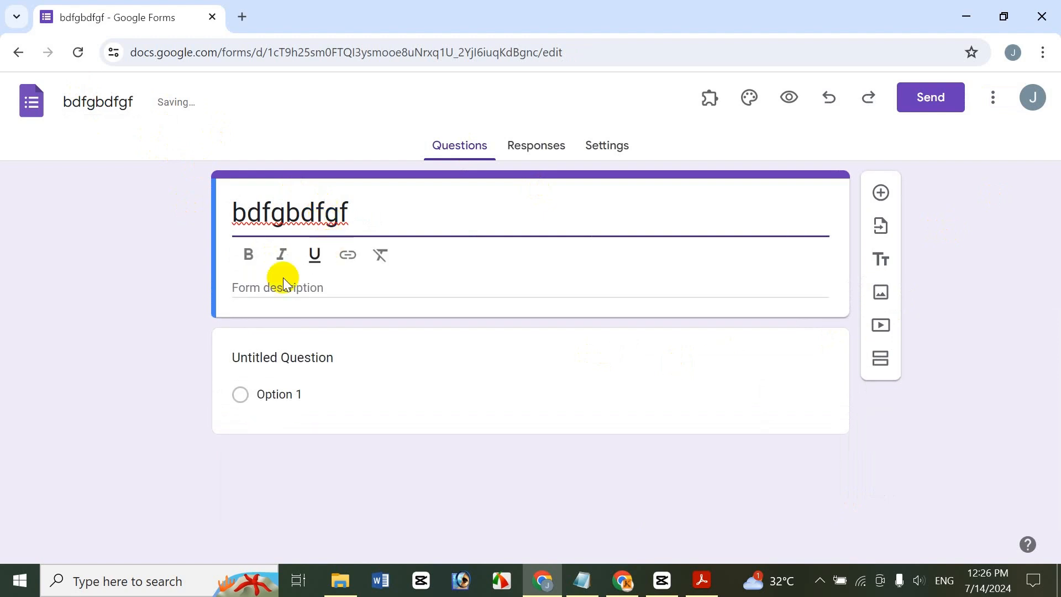
pyautogui.click(270, 289)
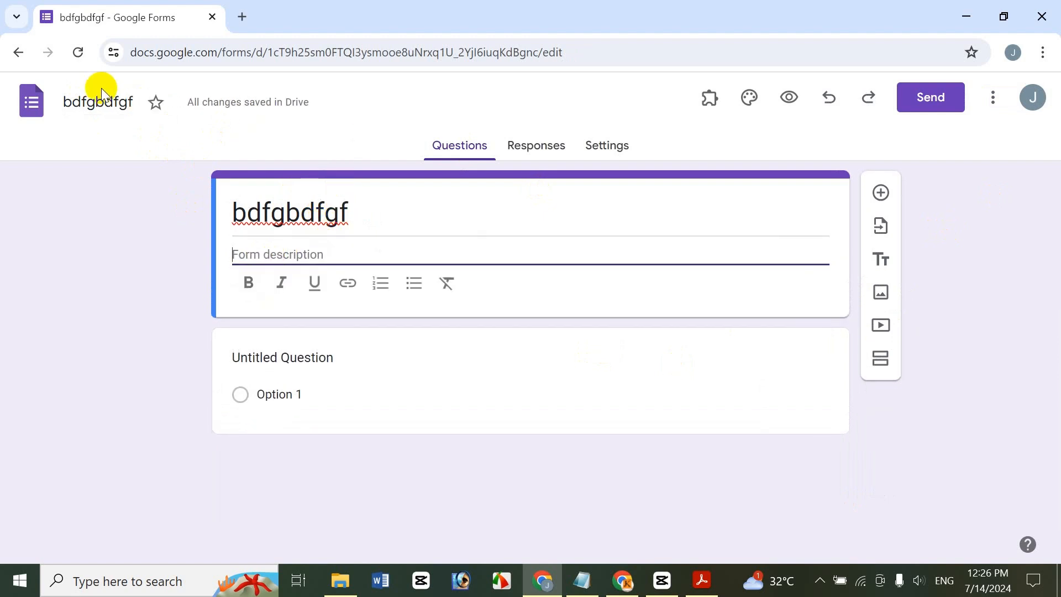
pyautogui.write('hfghfgh fg h fg hfg')
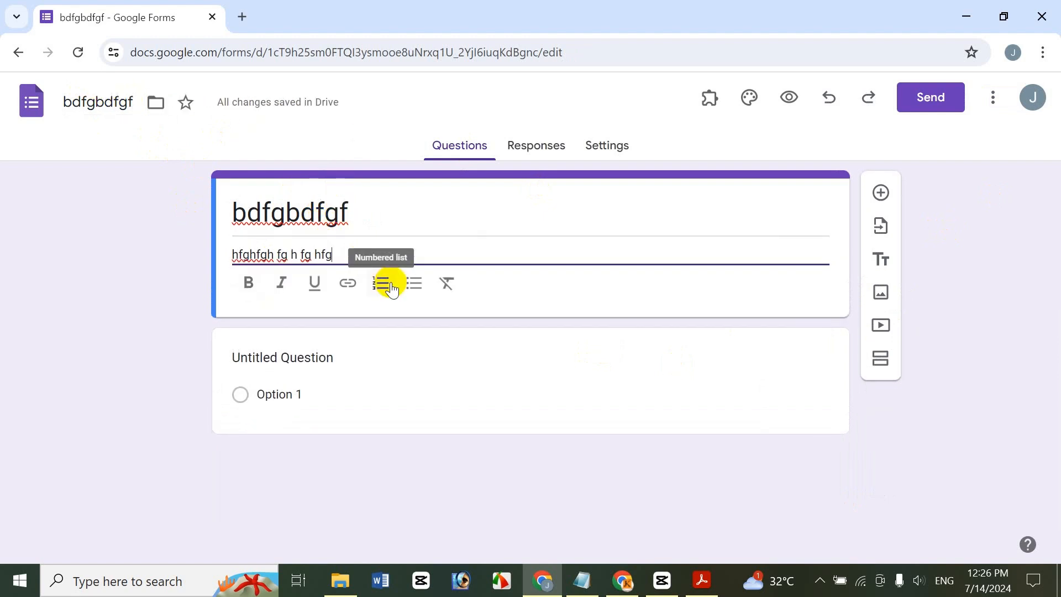
pyautogui.write('h')
# Try the title formatting options, clear them, and leave the form title bold
pyautogui.click(334, 224)
pyautogui.moveTo(387, 203); pyautogui.dragTo(140, 210)
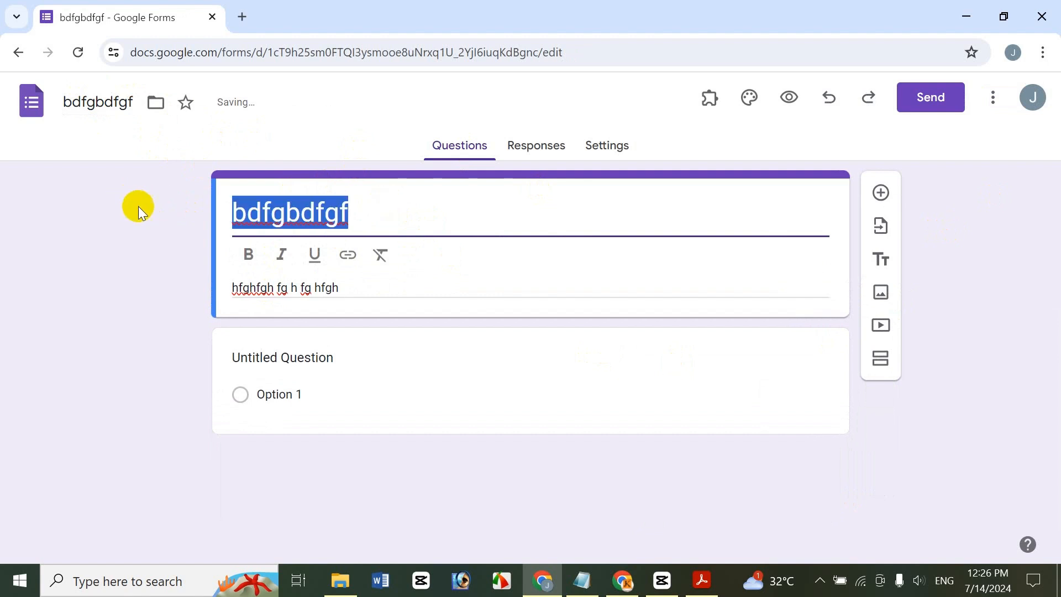
pyautogui.click(248, 255)
pyautogui.click(282, 255)
pyautogui.click(314, 255)
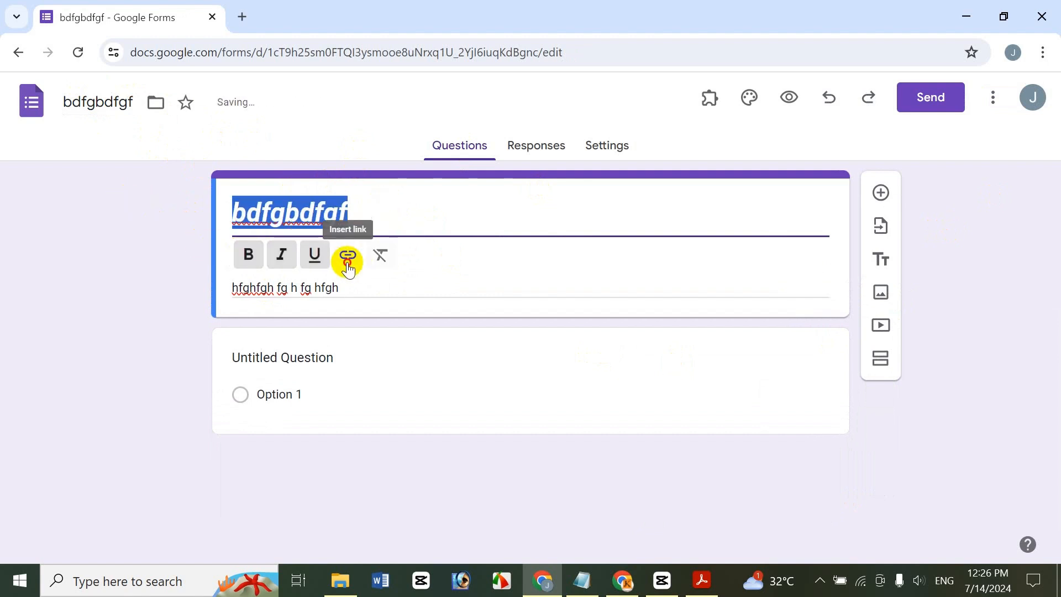
pyautogui.click(348, 264)
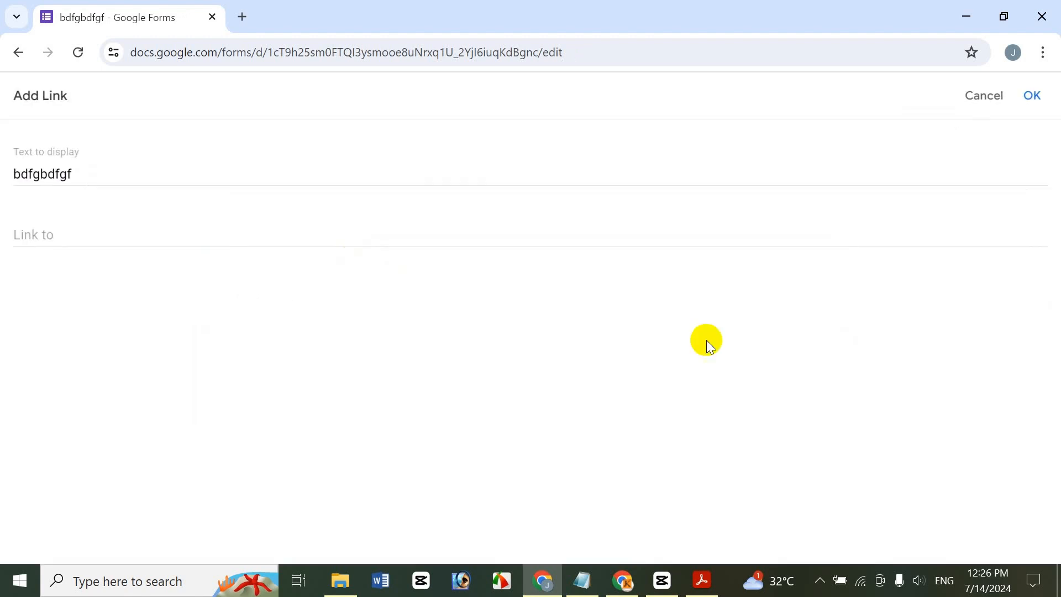
pyautogui.click(995, 103)
pyautogui.click(379, 254)
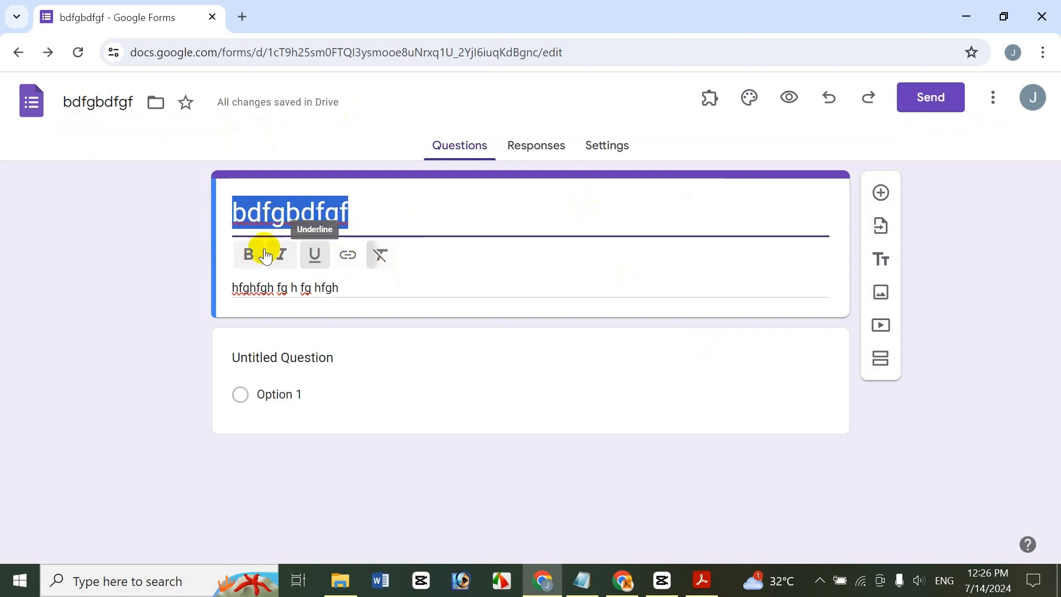
pyautogui.click(248, 254)
# Make the form description bold
pyautogui.tripleClick(311, 285)
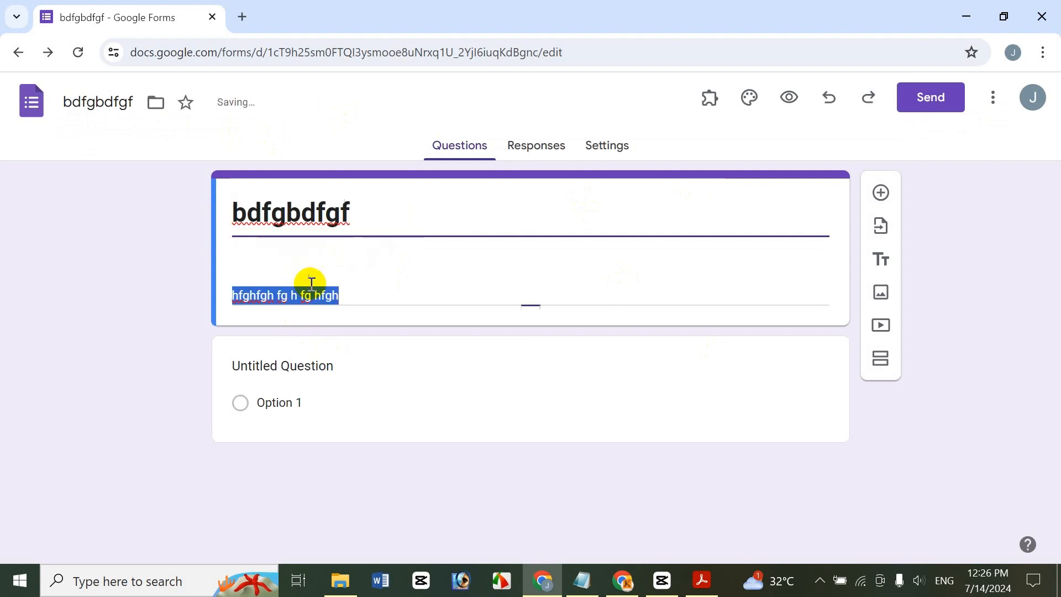
pyautogui.click(249, 283)
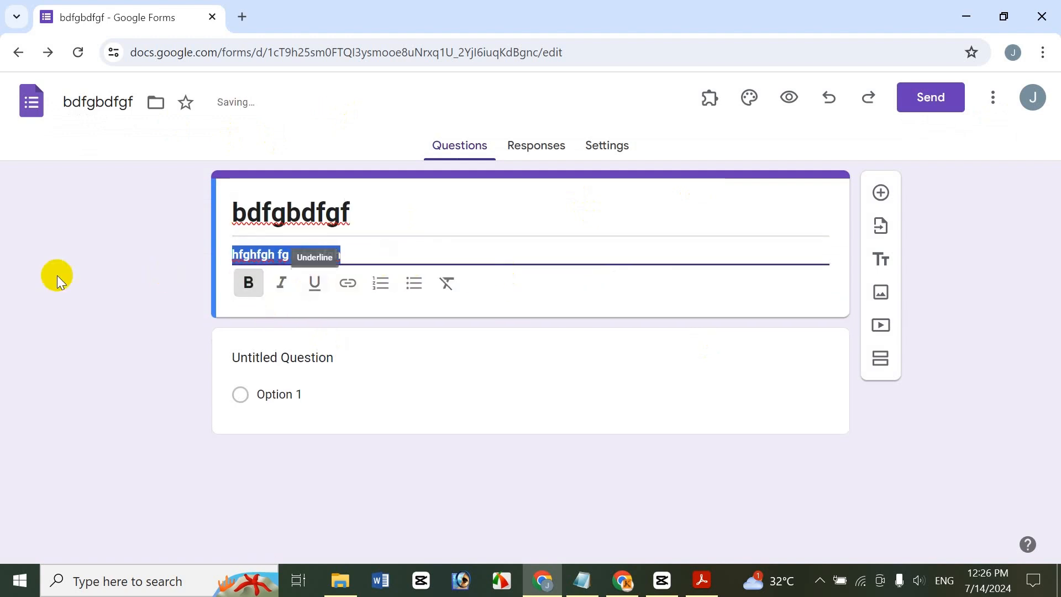
pyautogui.click(190, 308)
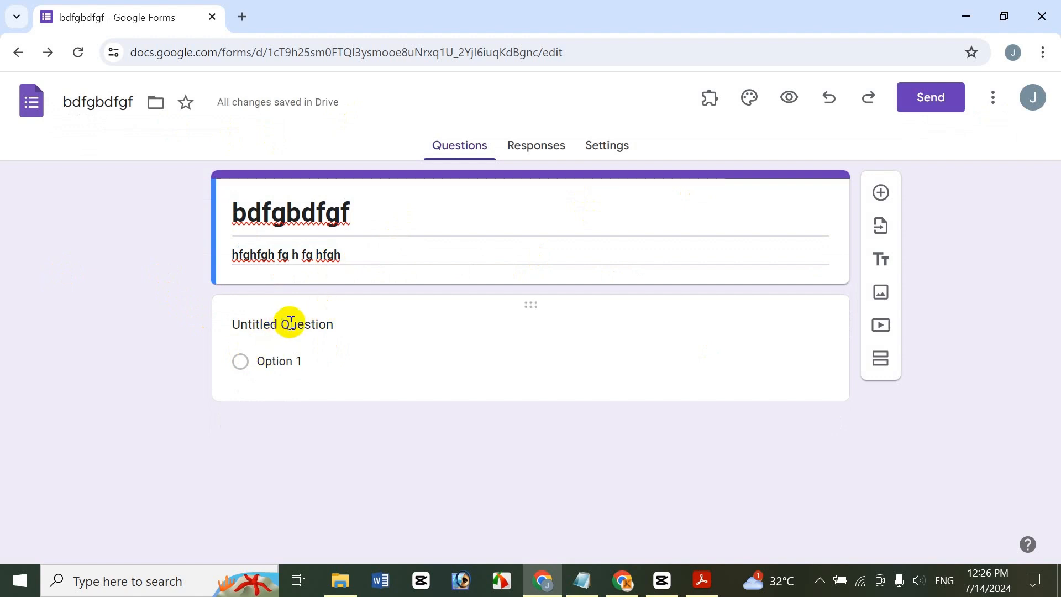
pyautogui.click(291, 323)
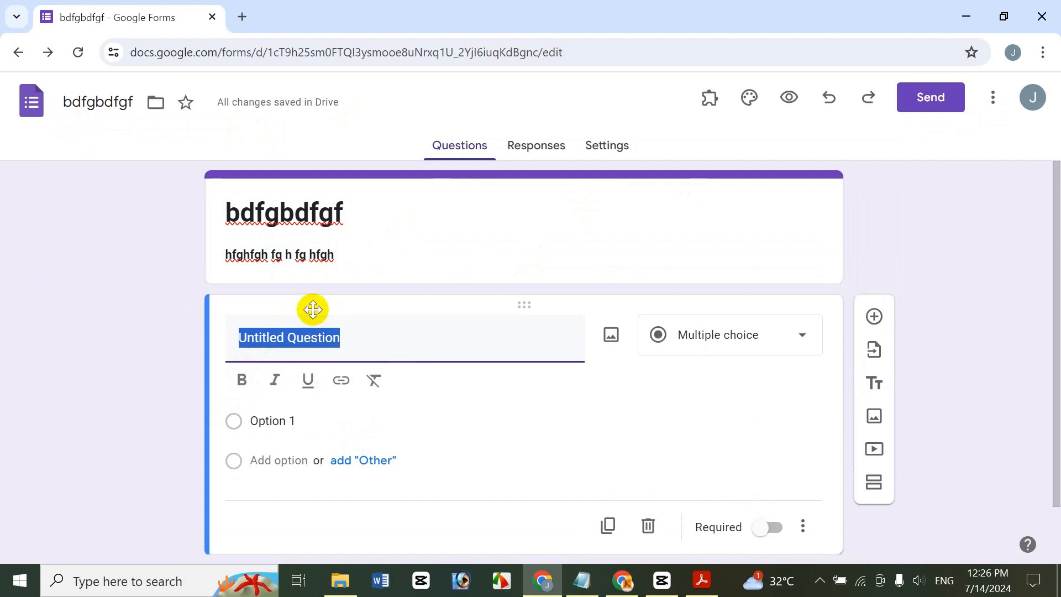
# Title the first question 'First Name' and mark it required
pyautogui.write('F')
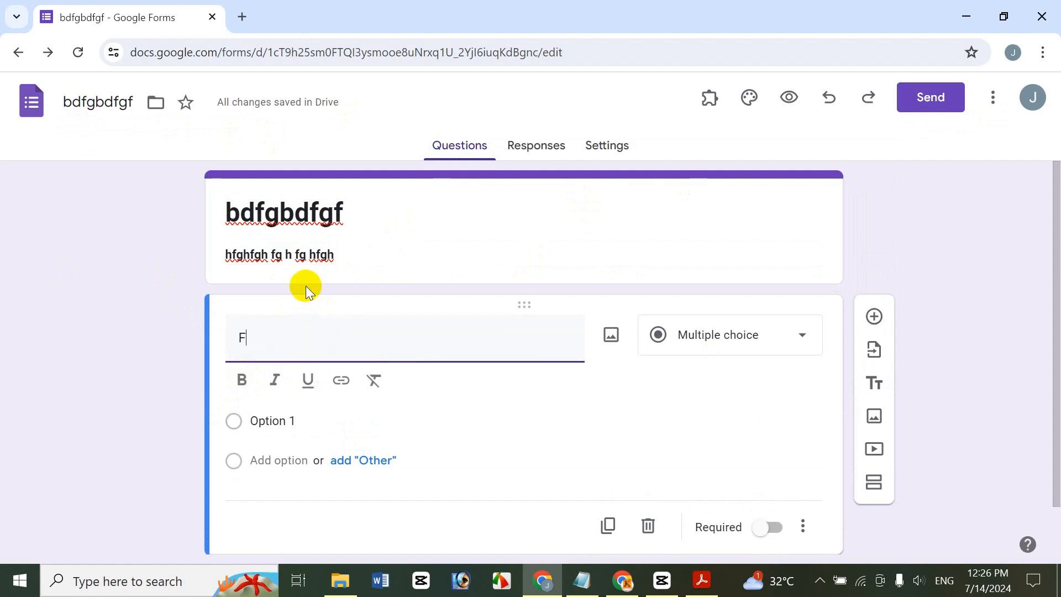
pyautogui.write('irst Name')
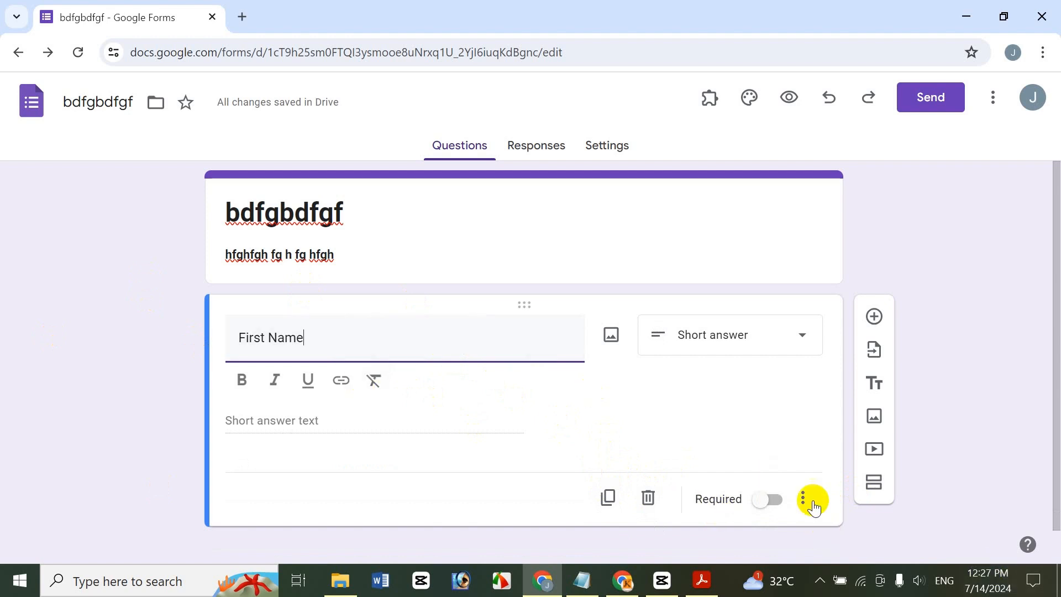
pyautogui.click(767, 499)
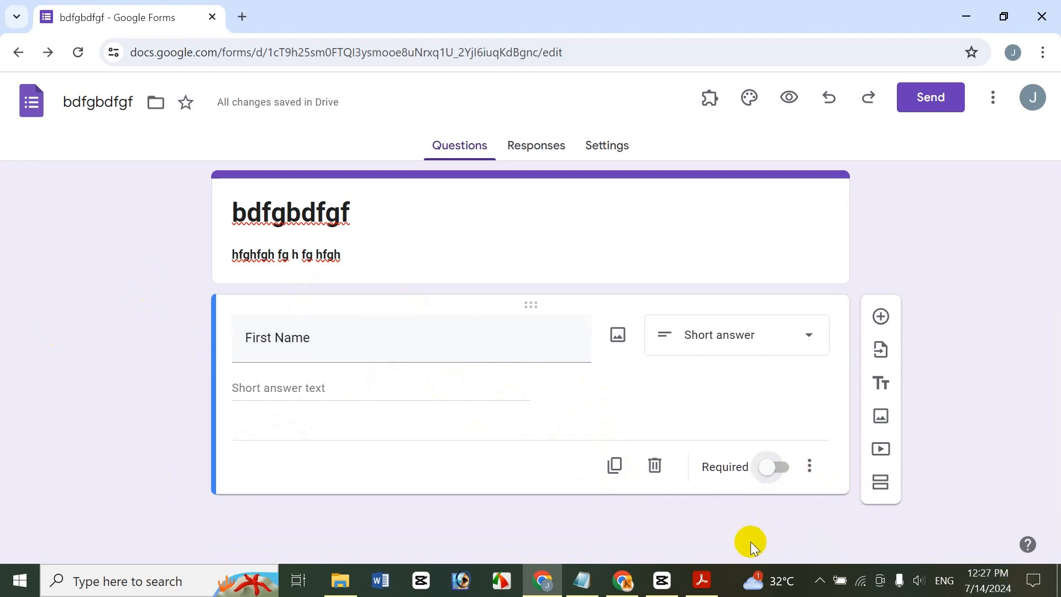
pyautogui.click(771, 466)
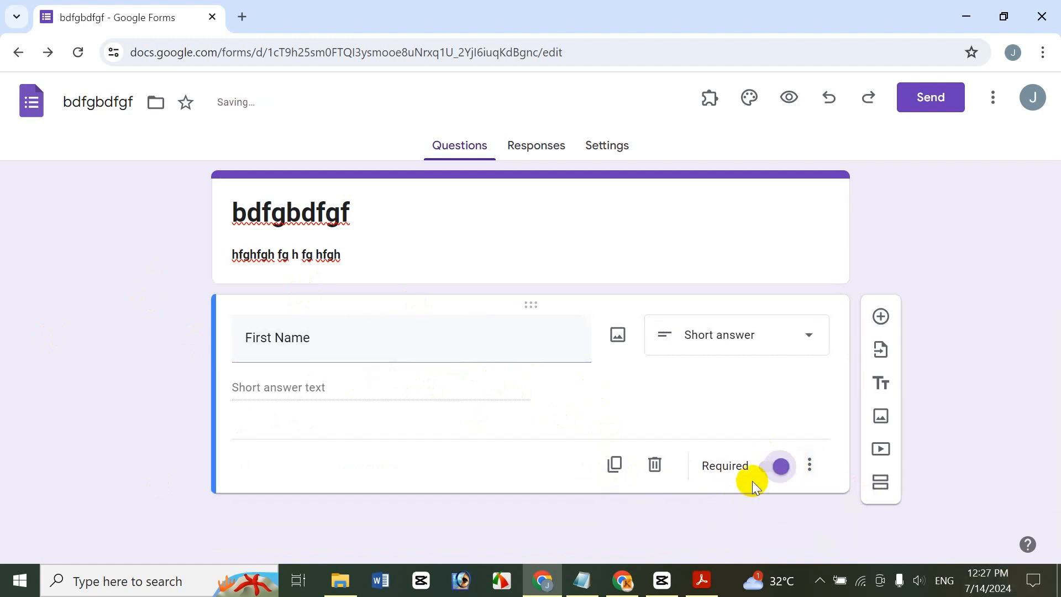
# Duplicate the First Name question and rename the copy to 'Last Name'
pyautogui.click(613, 457)
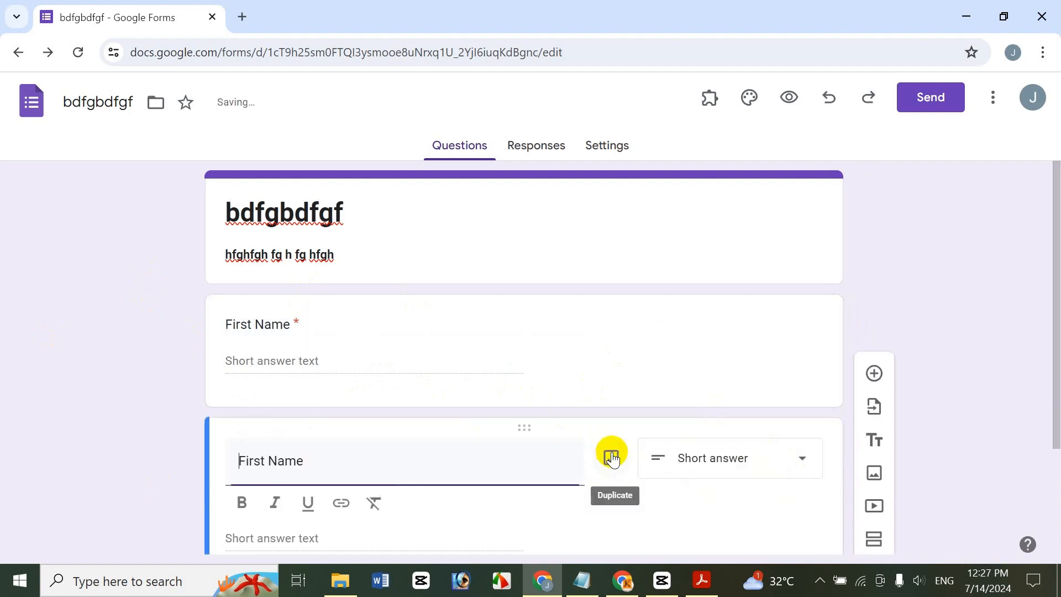
pyautogui.scroll(-1, 1045, 294)
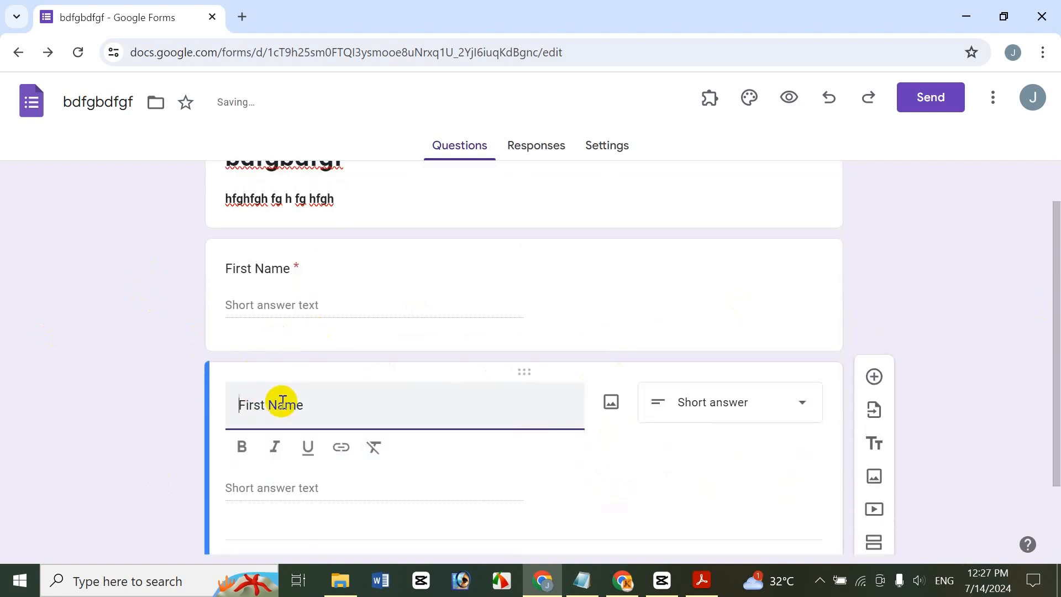
pyautogui.doubleClick(237, 403)
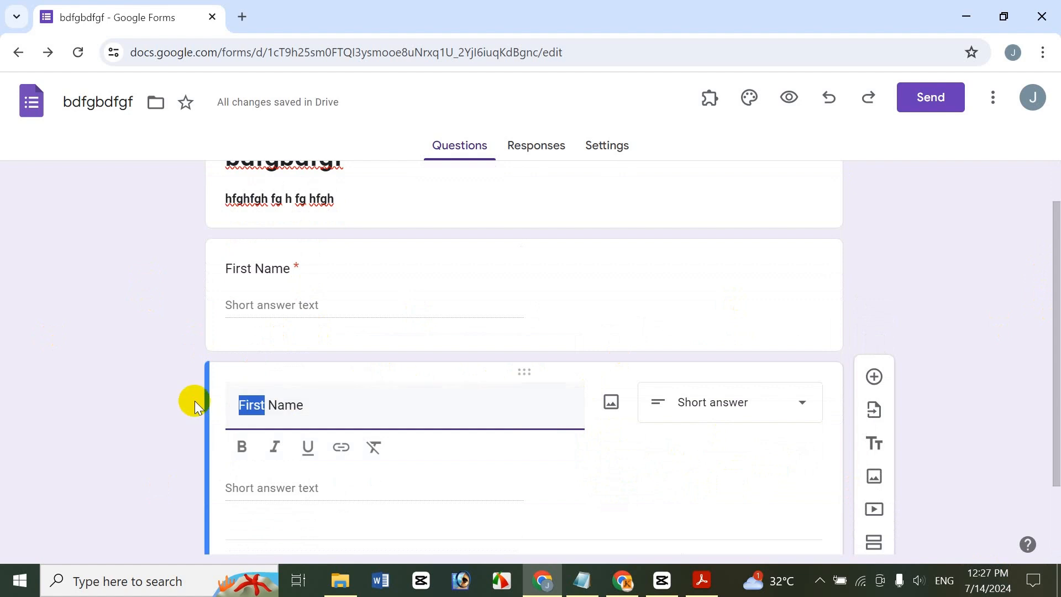
pyautogui.write('Last')
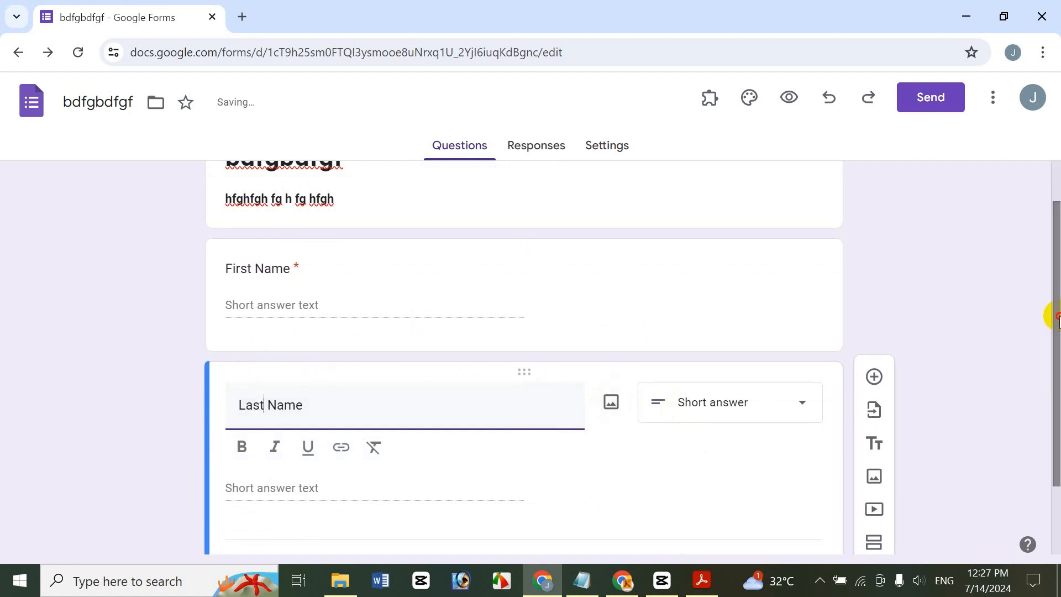
pyautogui.scroll(-2, 1052, 315)
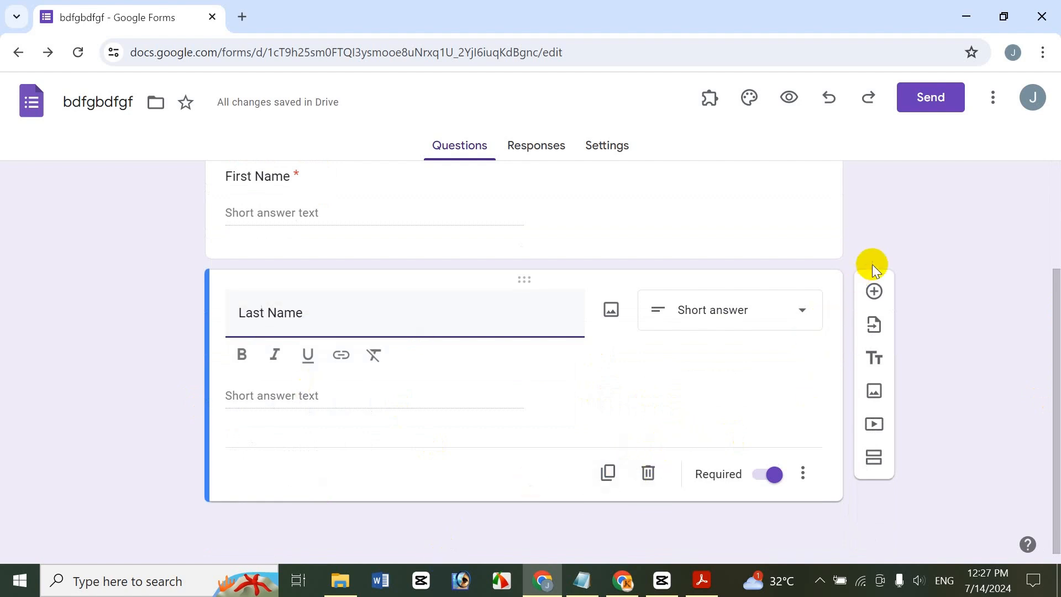
# Add a short-answer question titled 'Pone Number' after Last Name
pyautogui.click(875, 293)
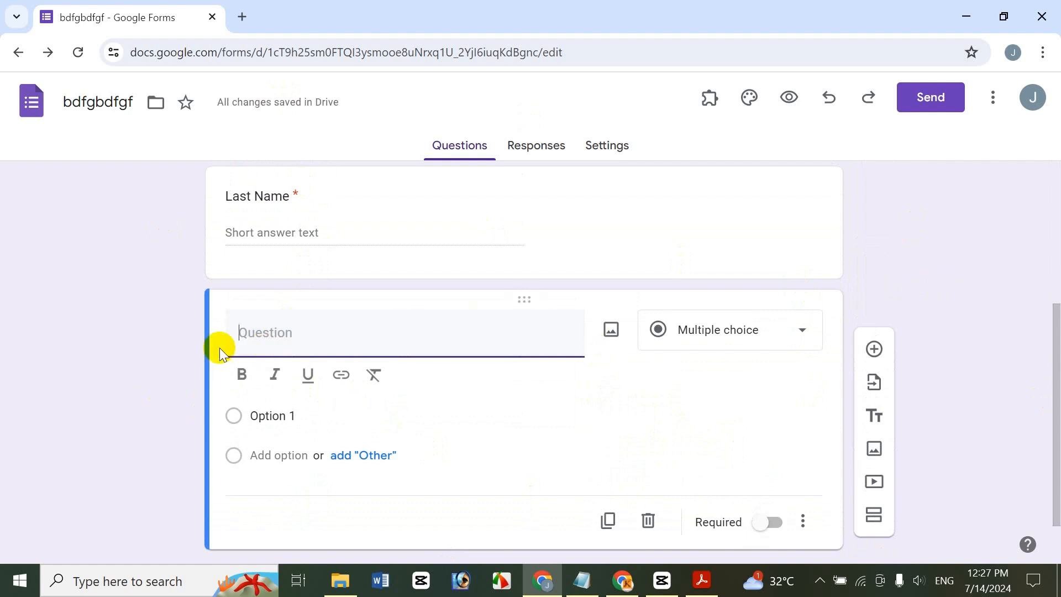
pyautogui.write('Pon')
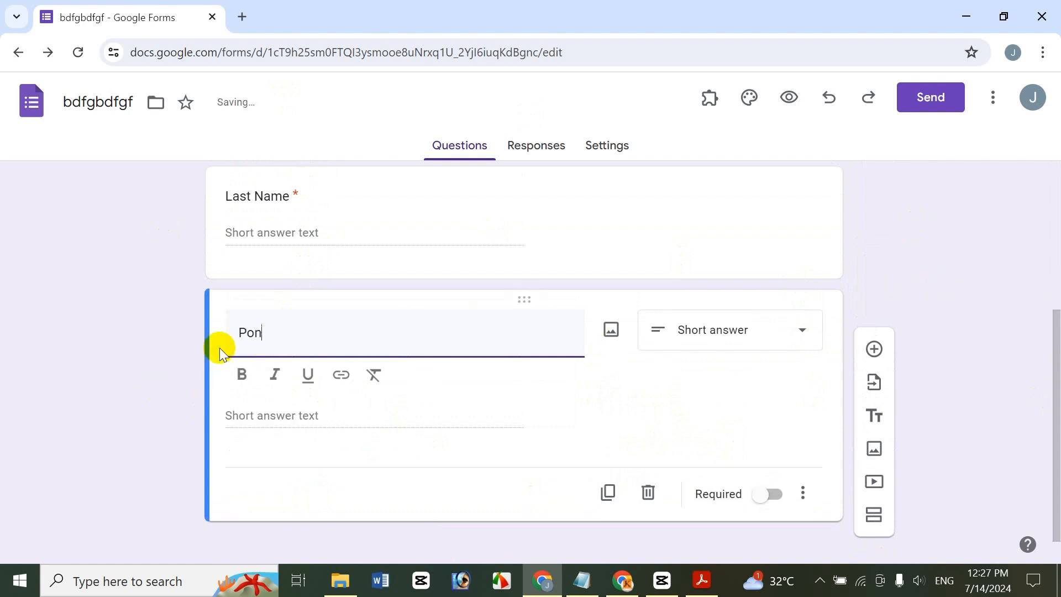
pyautogui.write('e Number')
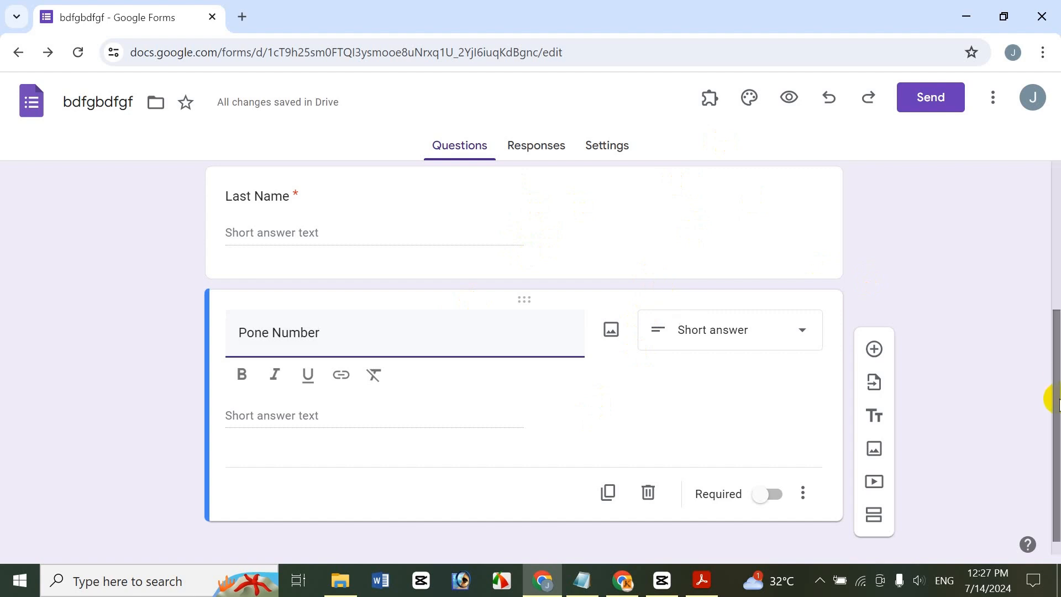
pyautogui.moveTo(1052, 398); pyautogui.dragTo(1054, 205)
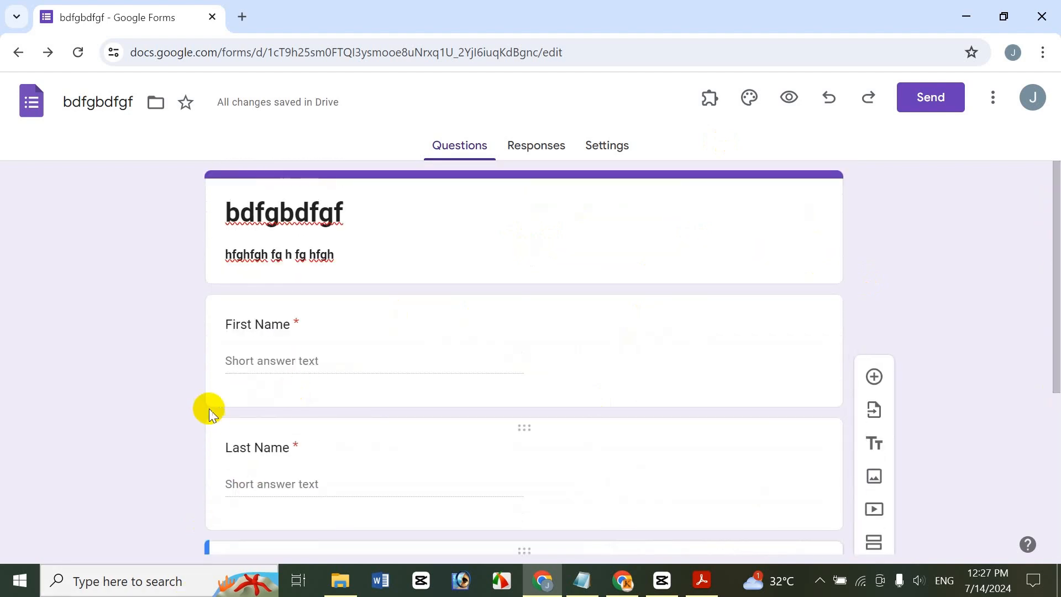
pyautogui.moveTo(1053, 293); pyautogui.dragTo(1014, 419)
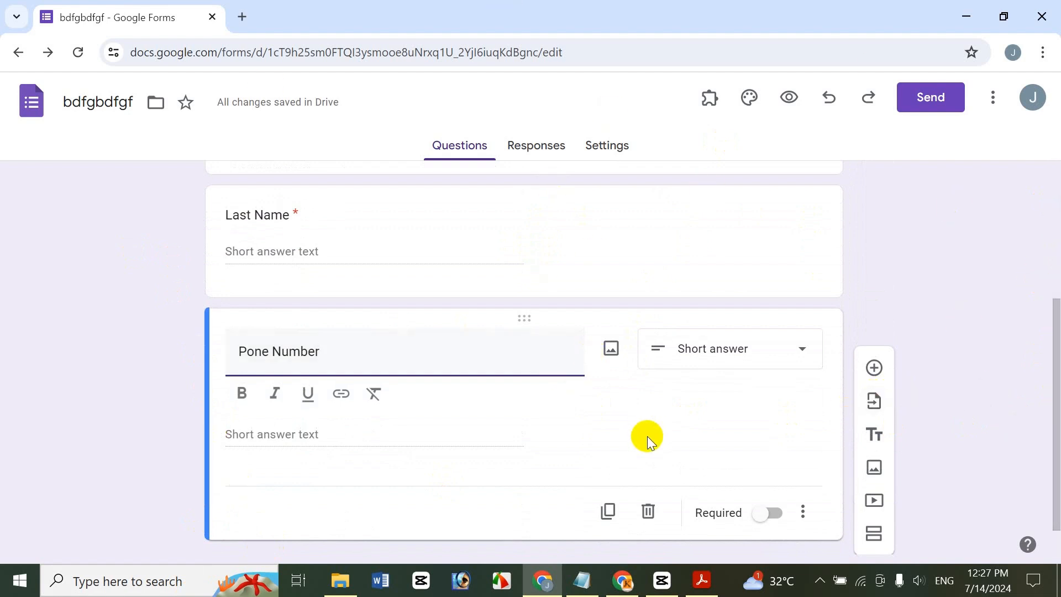
# Choose the Customer Feedback form from My Drive as the import source
pyautogui.click(879, 401)
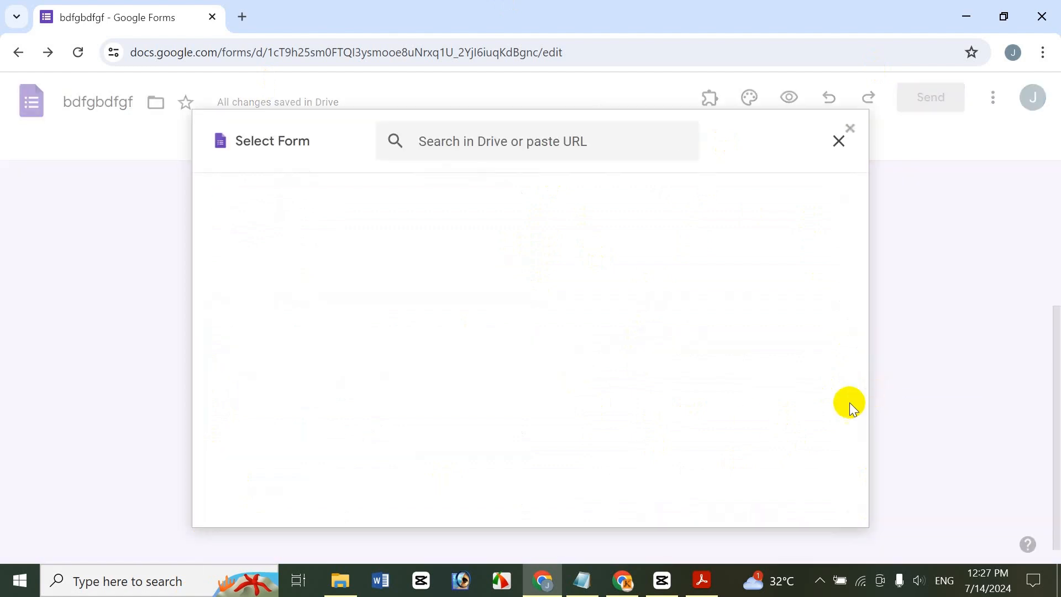
pyautogui.click(301, 196)
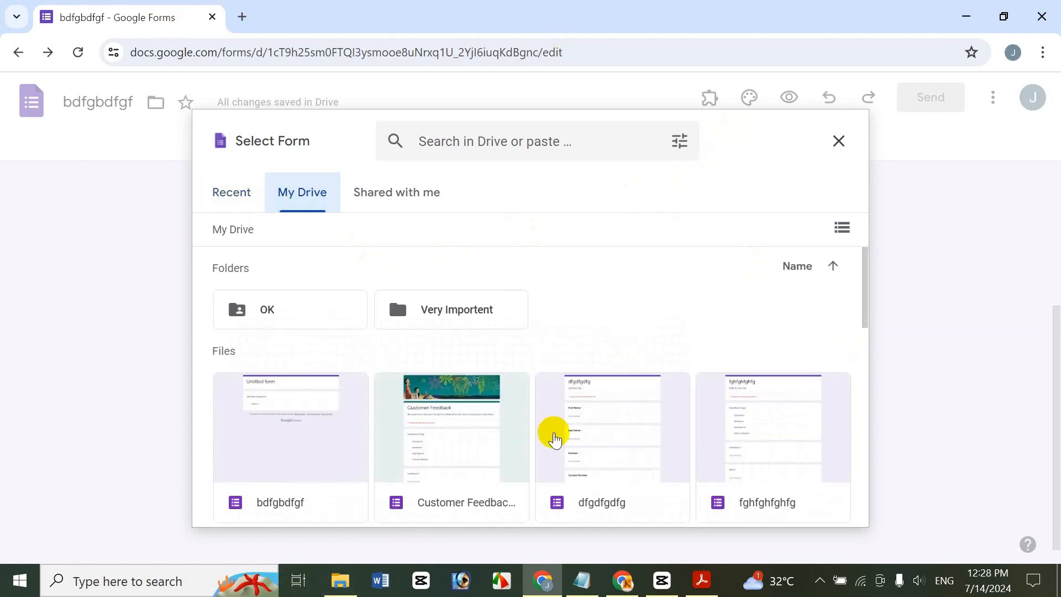
pyautogui.click(457, 412)
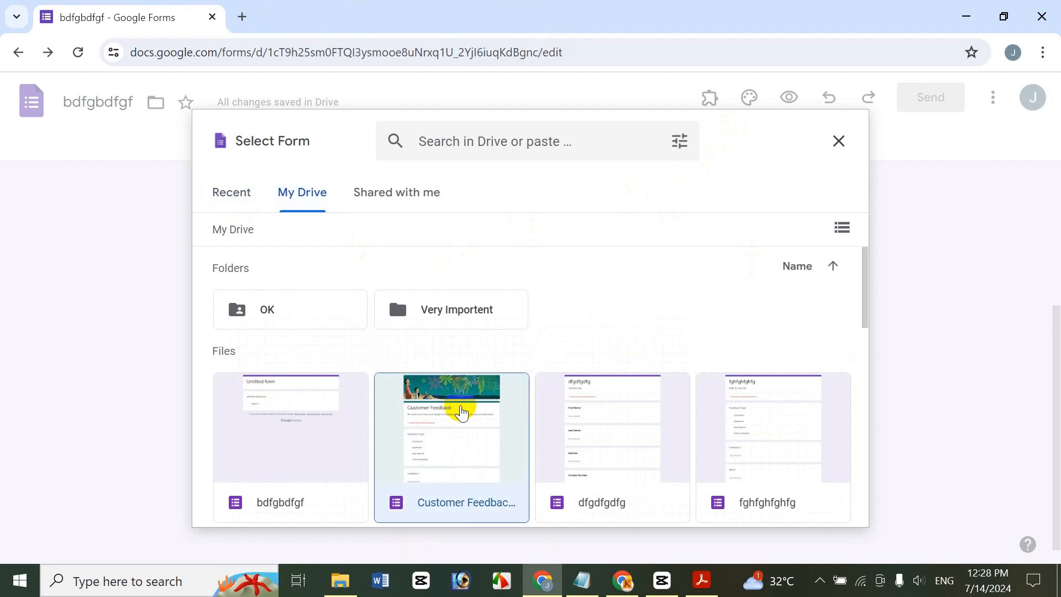
pyautogui.click(819, 502)
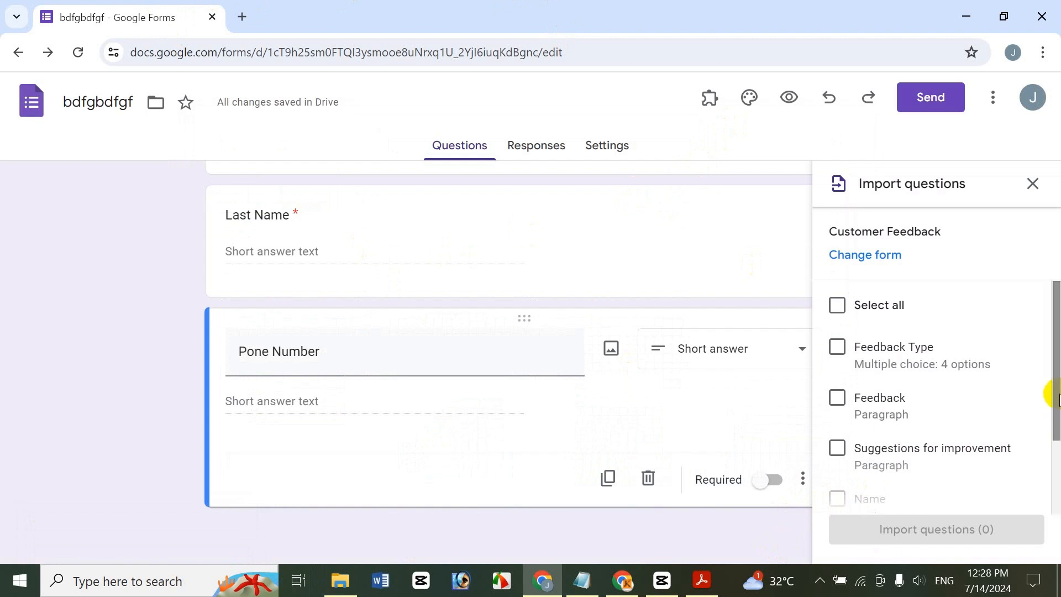
# Tick Feedback Type, Feedback and Email and import those three questions
pyautogui.moveTo(1057, 365); pyautogui.dragTo(1043, 310)
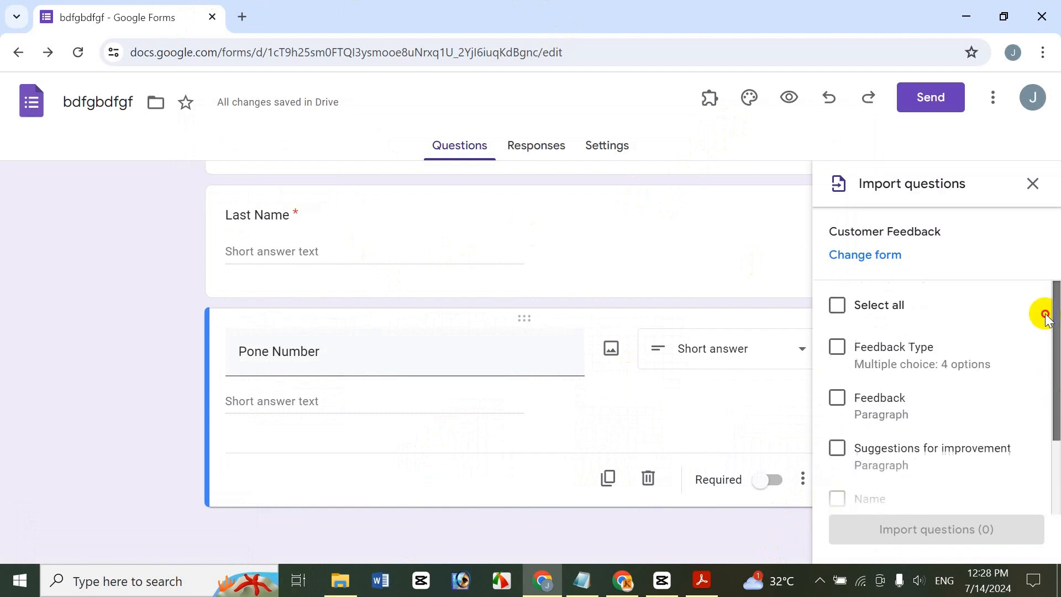
pyautogui.click(838, 348)
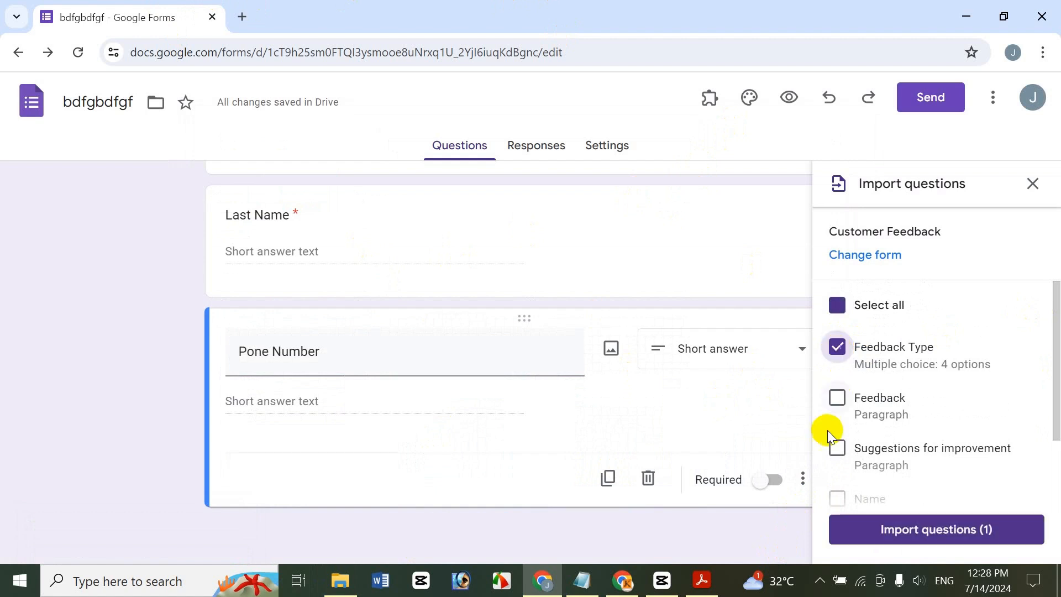
pyautogui.click(837, 398)
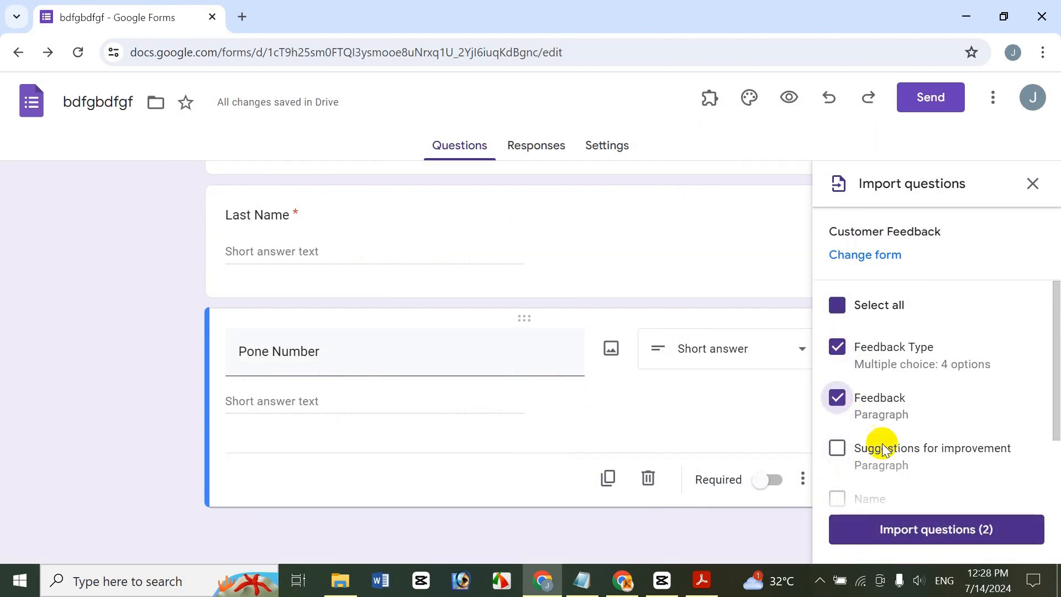
pyautogui.scroll(-2, 1036, 440)
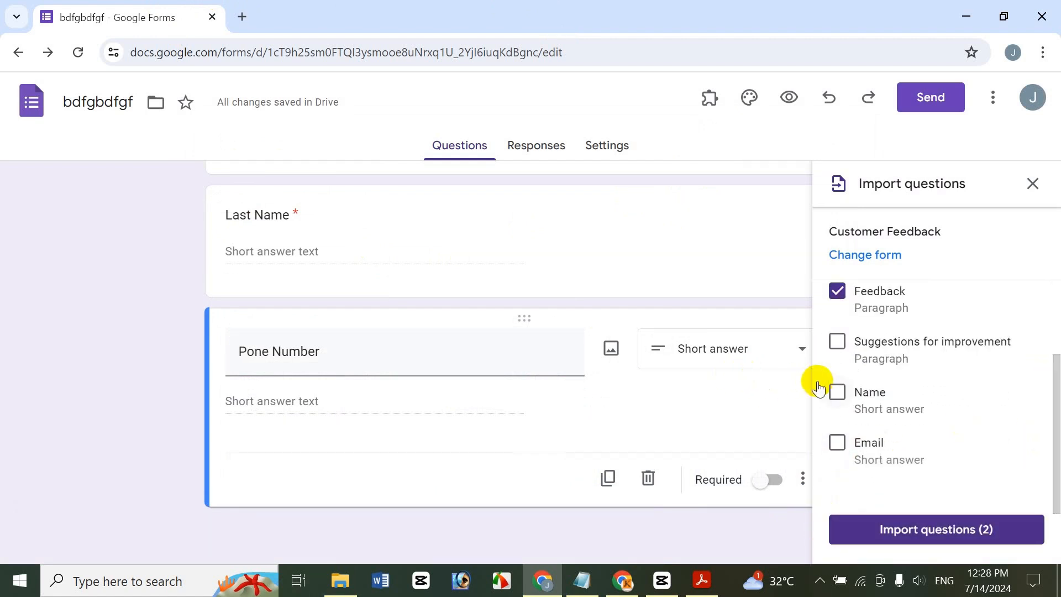
pyautogui.click(830, 447)
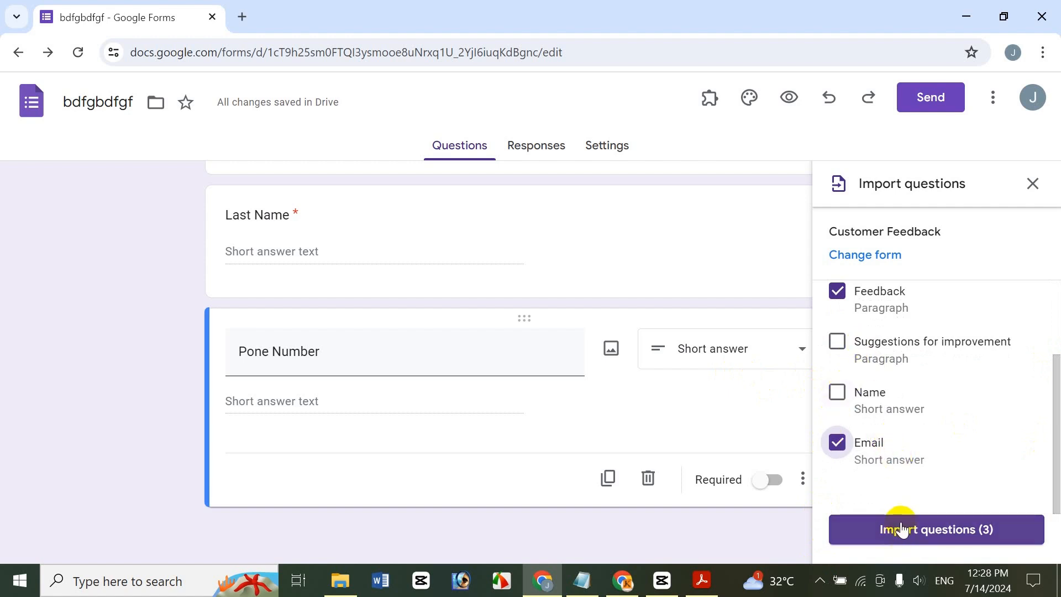
pyautogui.click(915, 539)
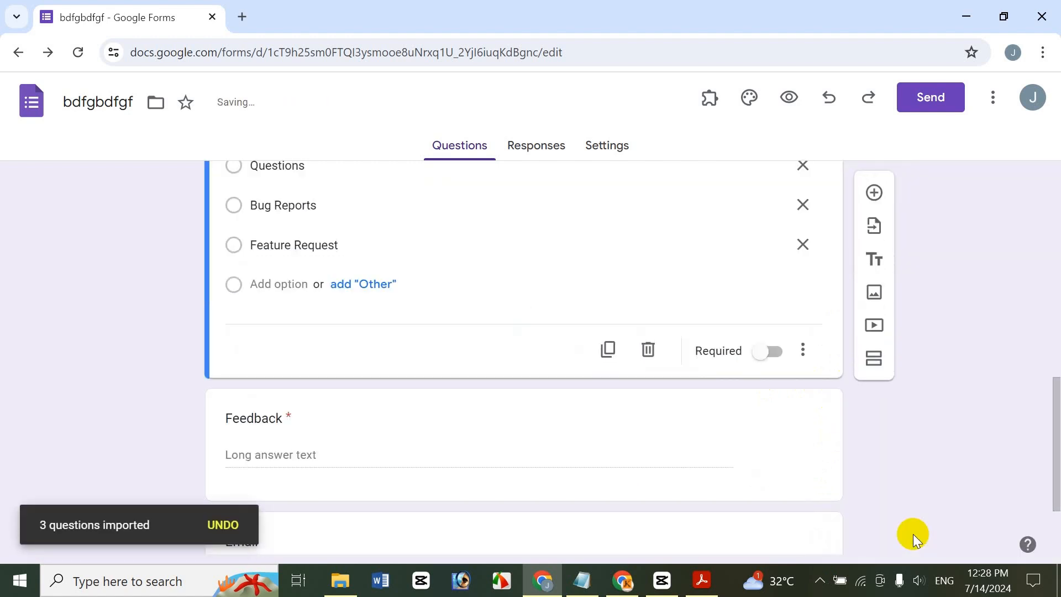
# Review the imported questions, select Email, and bring up the form picker again
pyautogui.moveTo(1050, 417); pyautogui.dragTo(1053, 293)
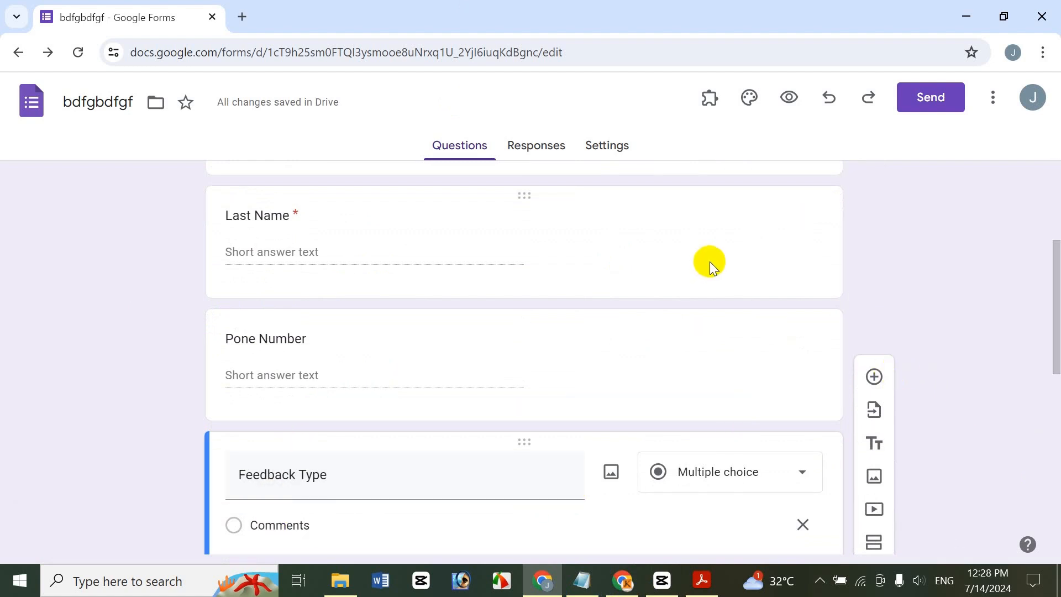
pyautogui.moveTo(1053, 264); pyautogui.dragTo(1044, 371)
pyautogui.moveTo(1044, 374); pyautogui.dragTo(1025, 450)
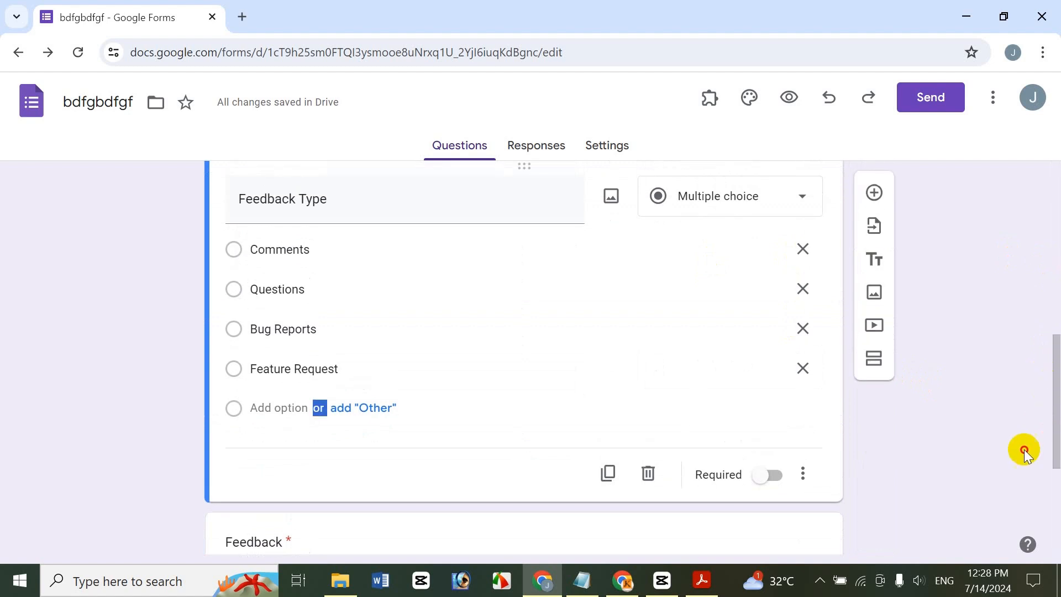
pyautogui.moveTo(1054, 339); pyautogui.dragTo(1048, 517)
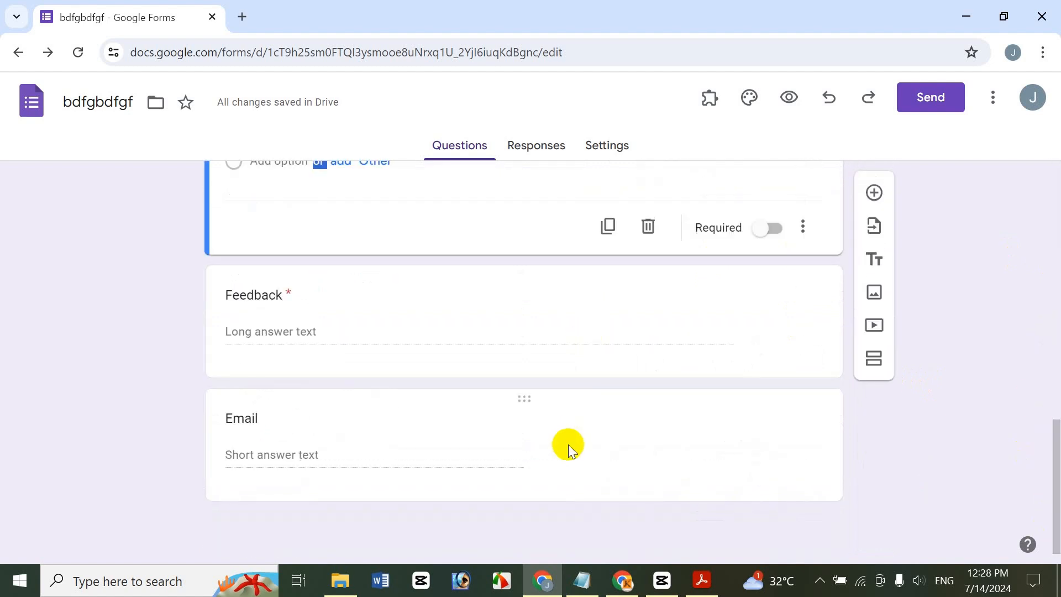
pyautogui.click(594, 410)
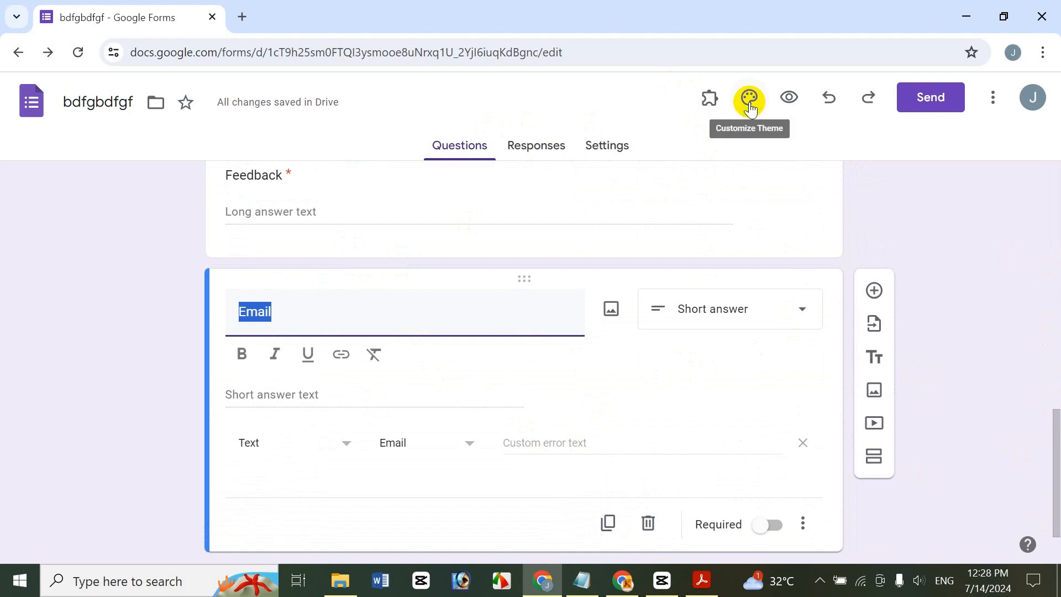
pyautogui.click(873, 324)
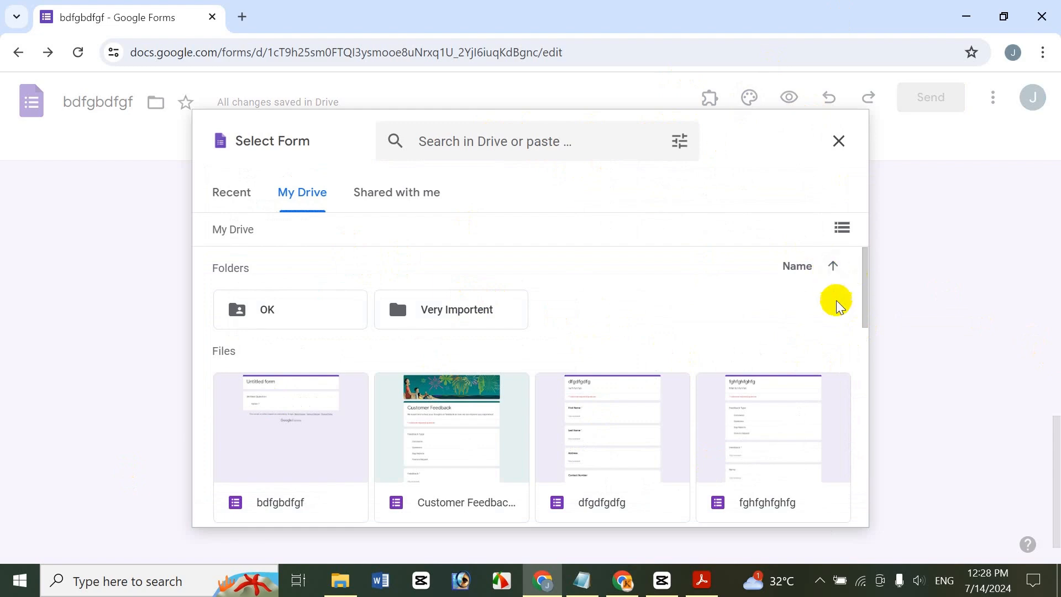
# Select the Student Information Collect form from My Drive and insert it
pyautogui.moveTo(865, 284); pyautogui.dragTo(860, 403)
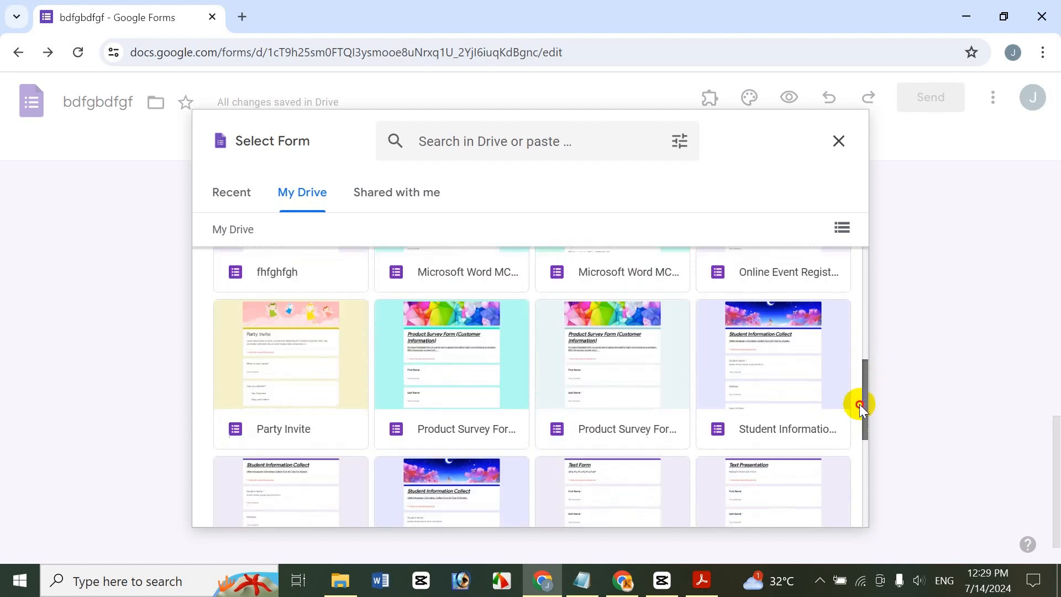
pyautogui.scroll(5, 860, 404)
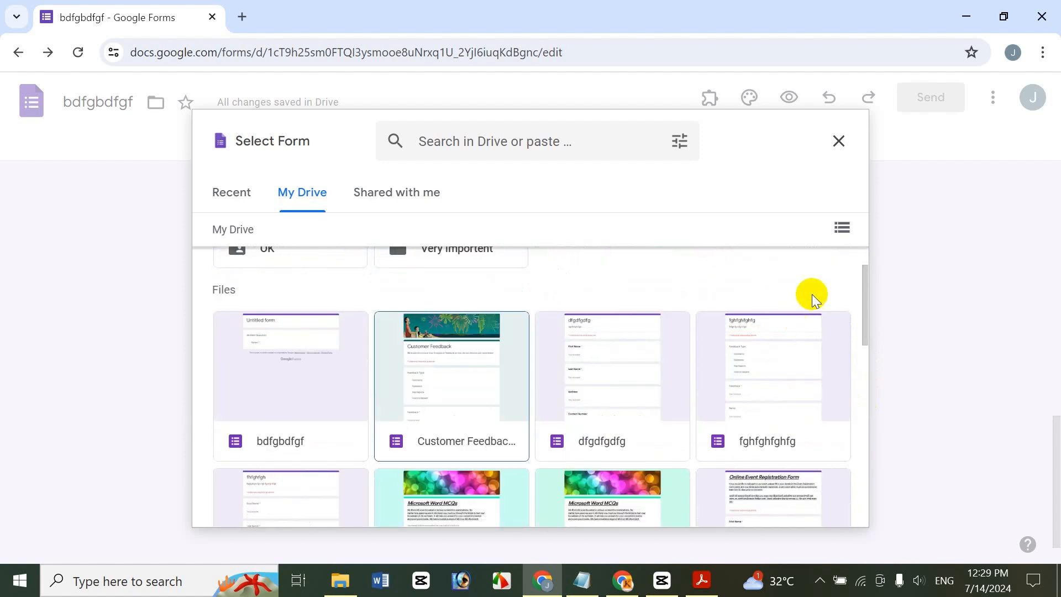
pyautogui.moveTo(861, 295); pyautogui.dragTo(826, 401)
pyautogui.click(826, 400)
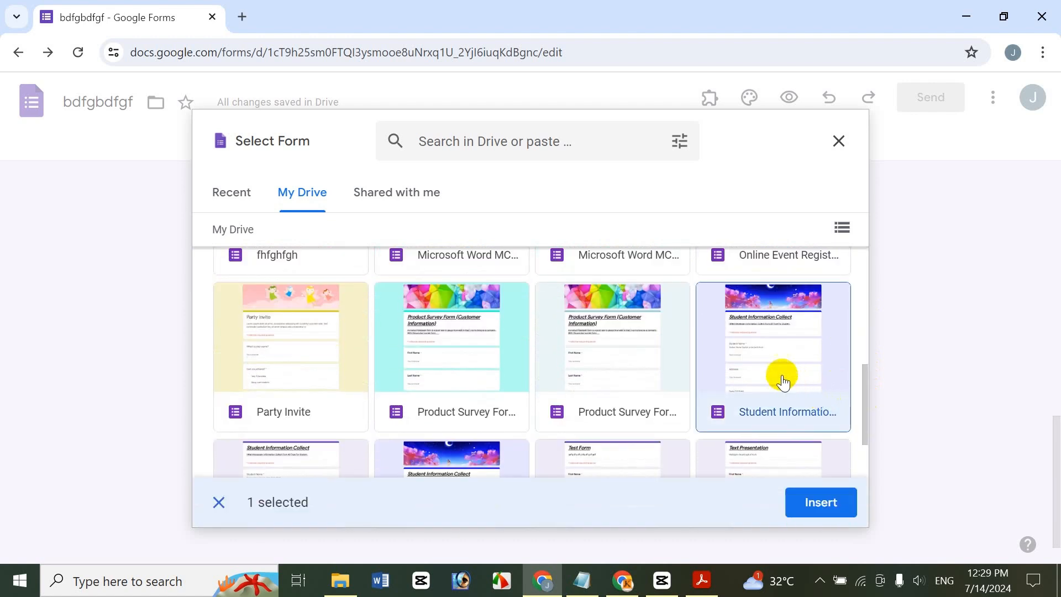
pyautogui.click(822, 504)
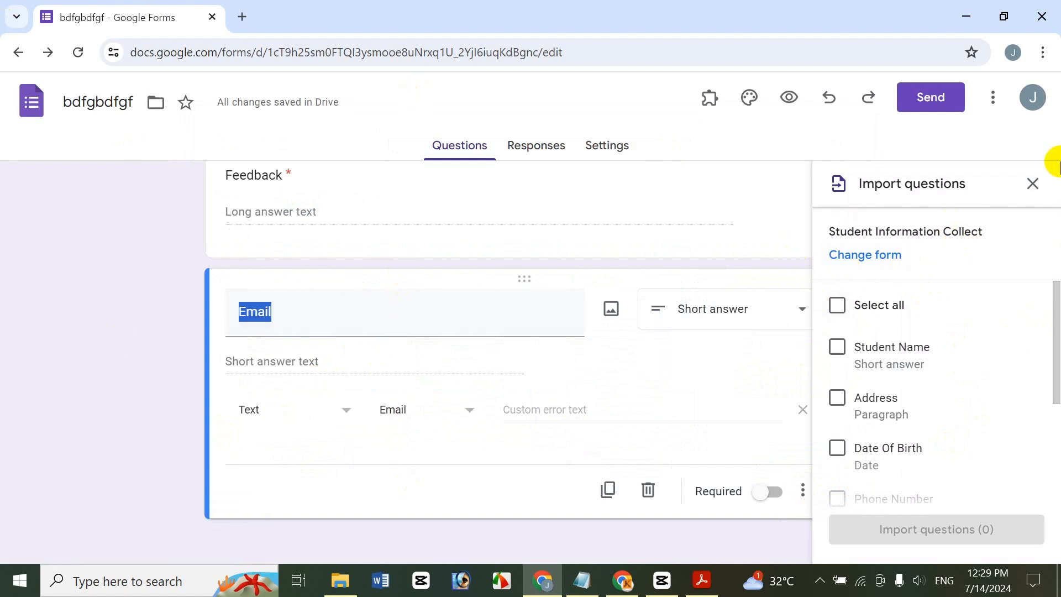
# Tick Address, Date Of Birth, Gender and Academic Qualification and import all four
pyautogui.moveTo(1056, 355)
pyautogui.mouseDown()
pyautogui.moveTo(1052, 387)
pyautogui.moveTo(1060, 355)
pyautogui.mouseUp()
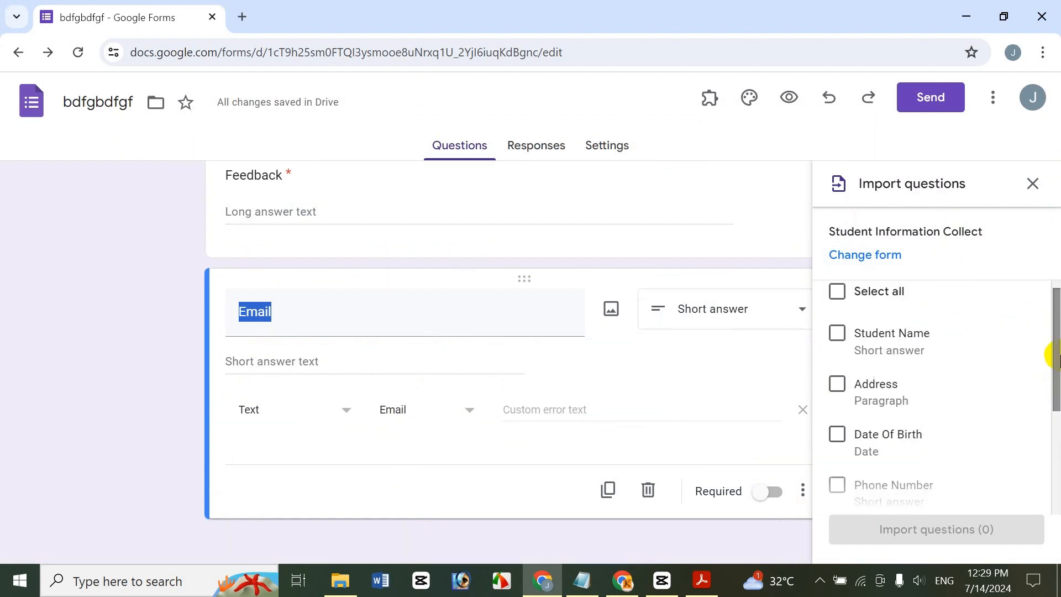
pyautogui.click(837, 385)
pyautogui.click(836, 385)
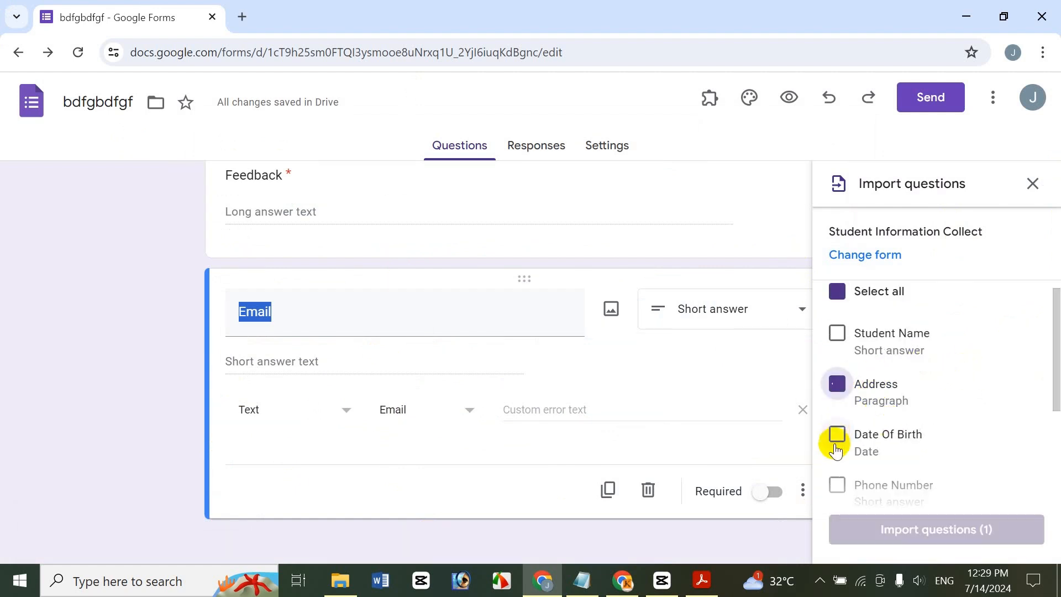
pyautogui.click(838, 434)
pyautogui.scroll(-2, 1049, 370)
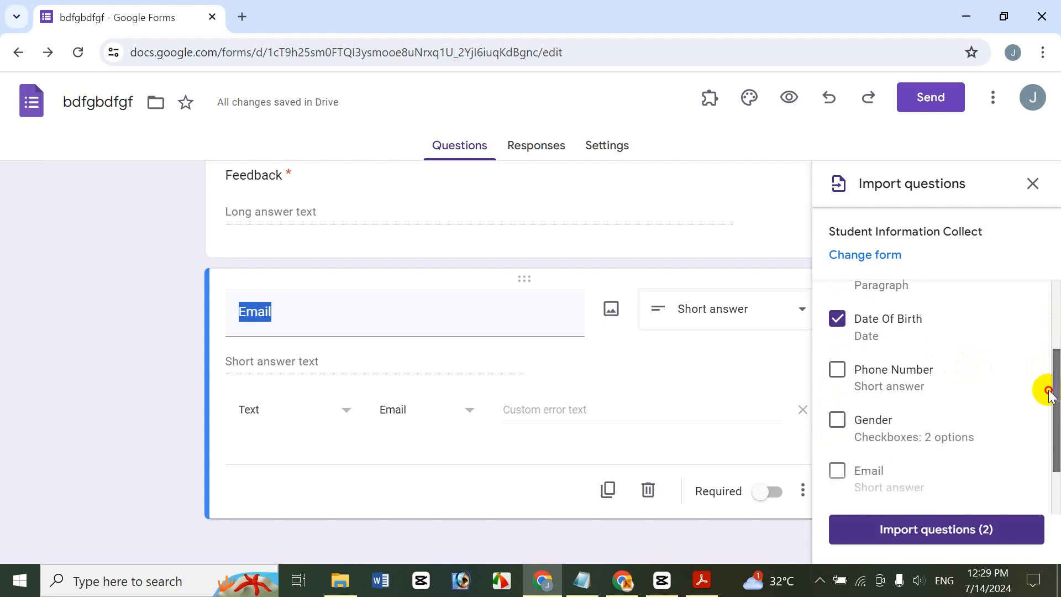
pyautogui.click(837, 421)
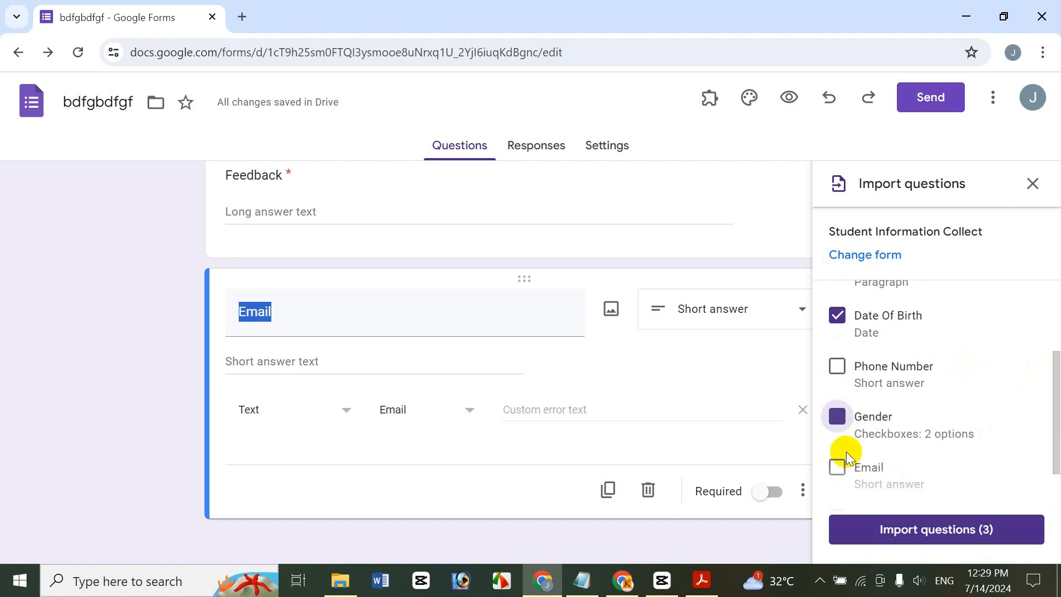
pyautogui.moveTo(1054, 367); pyautogui.dragTo(1053, 450)
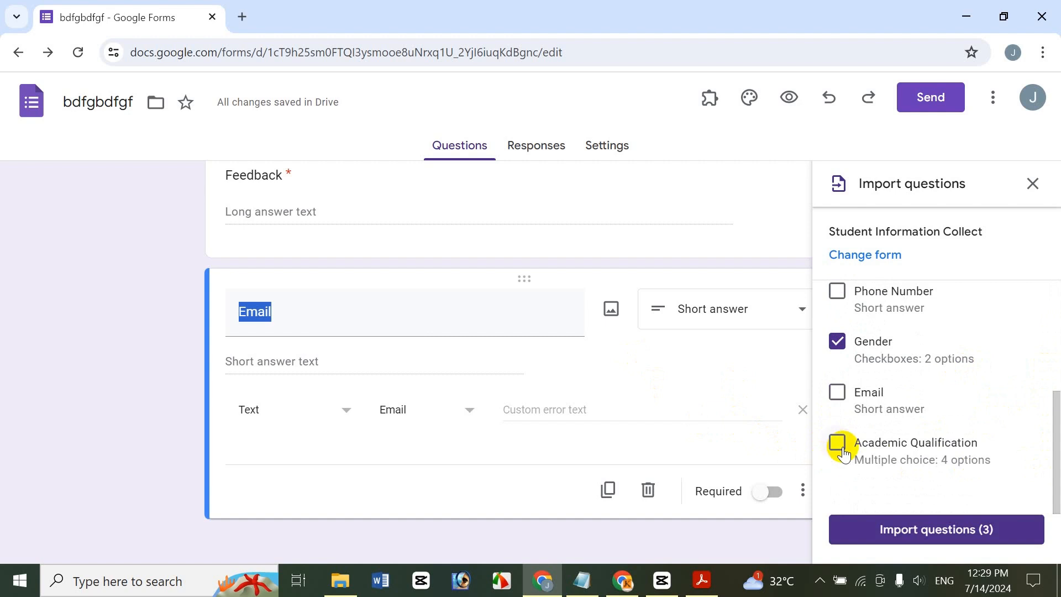
pyautogui.click(838, 445)
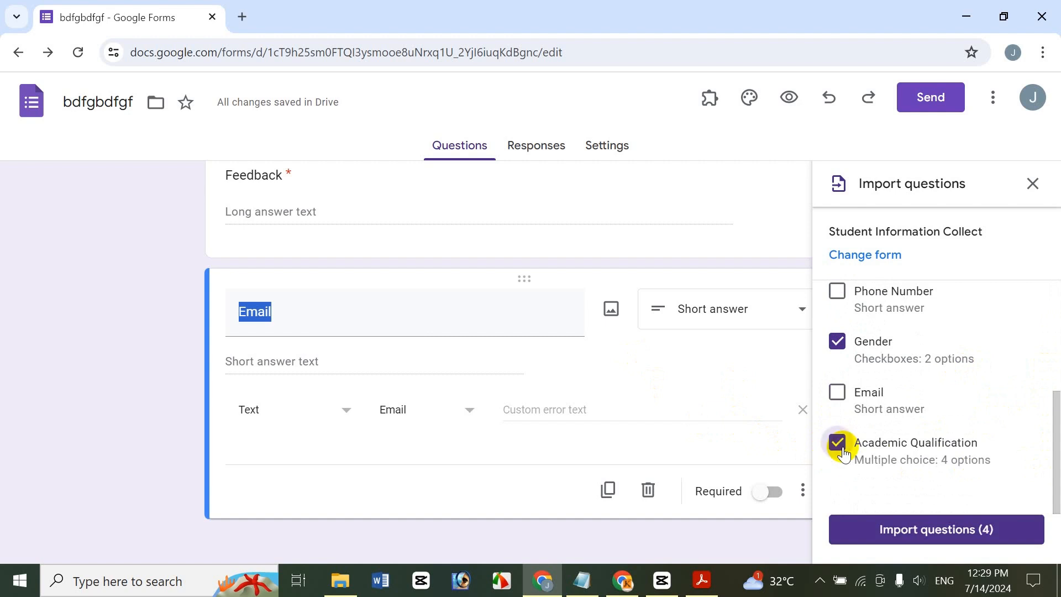
pyautogui.click(973, 531)
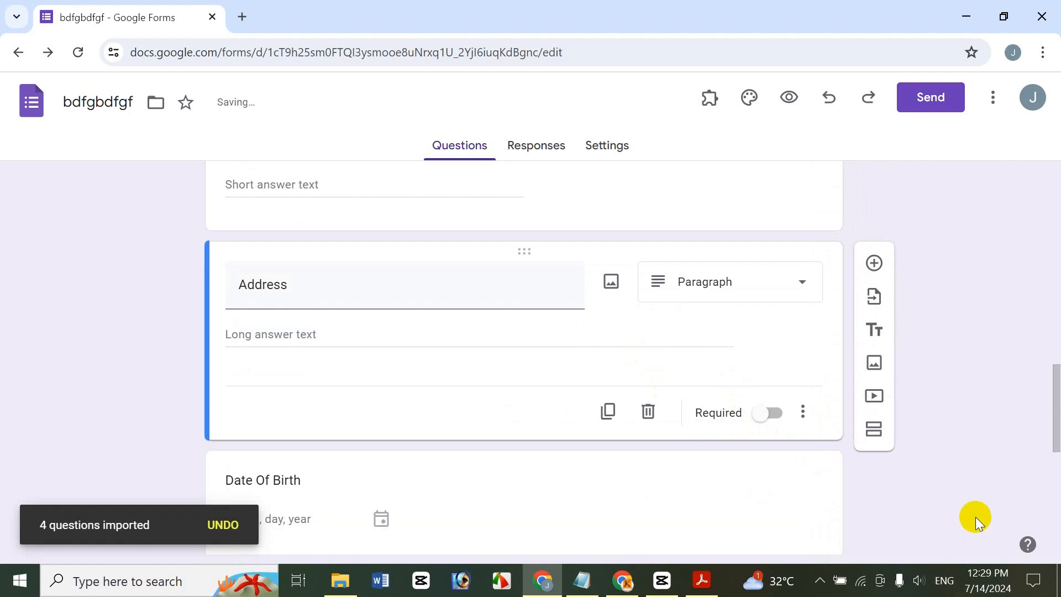
# Look over all the form's questions and bring up the Send form dialog
pyautogui.moveTo(1054, 374); pyautogui.dragTo(1052, 335)
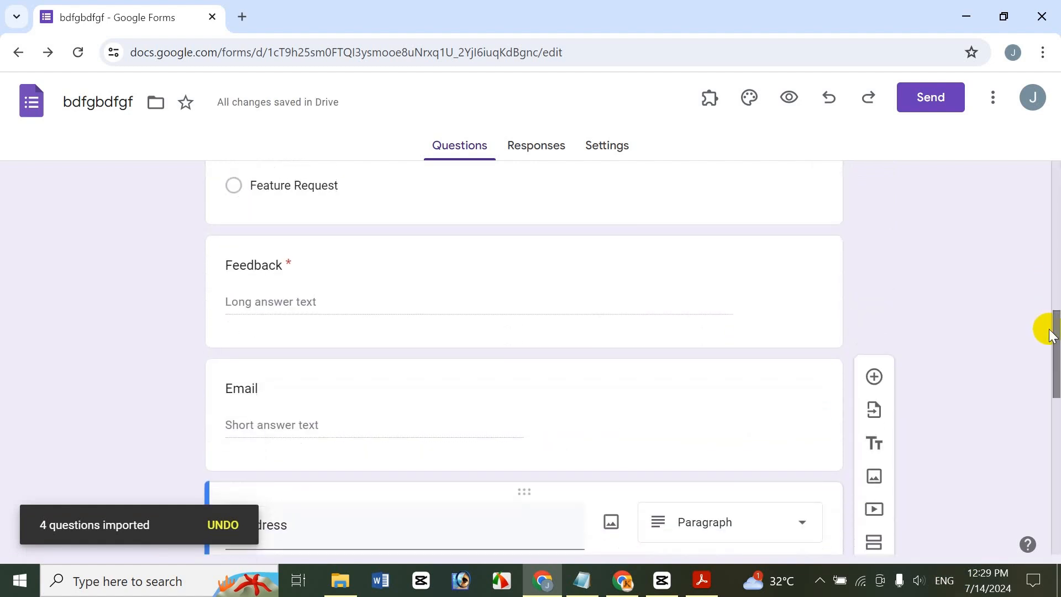
pyautogui.moveTo(1052, 367)
pyautogui.mouseDown()
pyautogui.moveTo(1042, 535)
pyautogui.moveTo(1042, 381)
pyautogui.mouseUp()
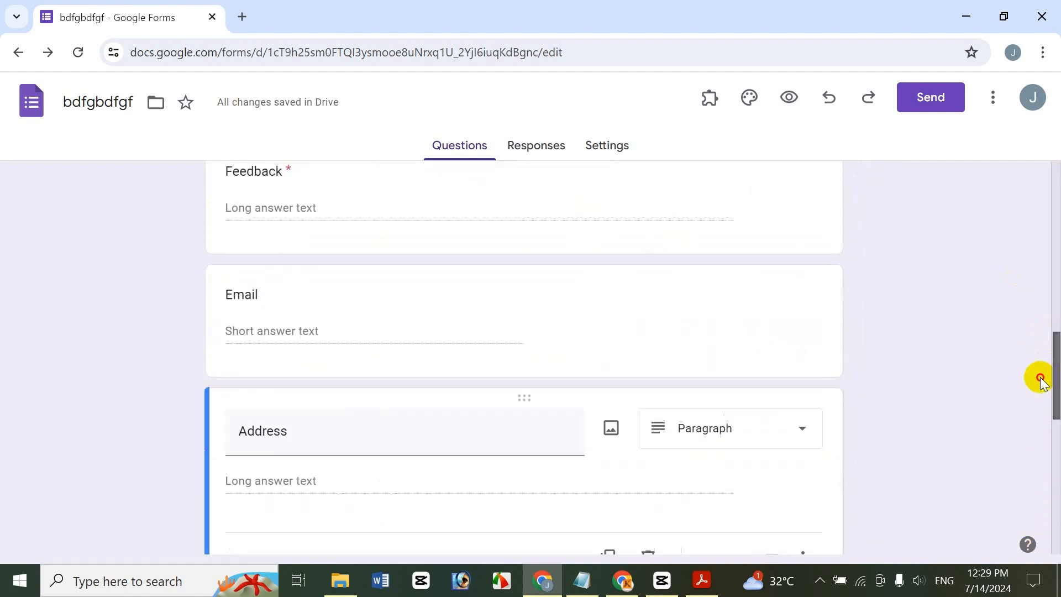
pyautogui.scroll(2, 1042, 373)
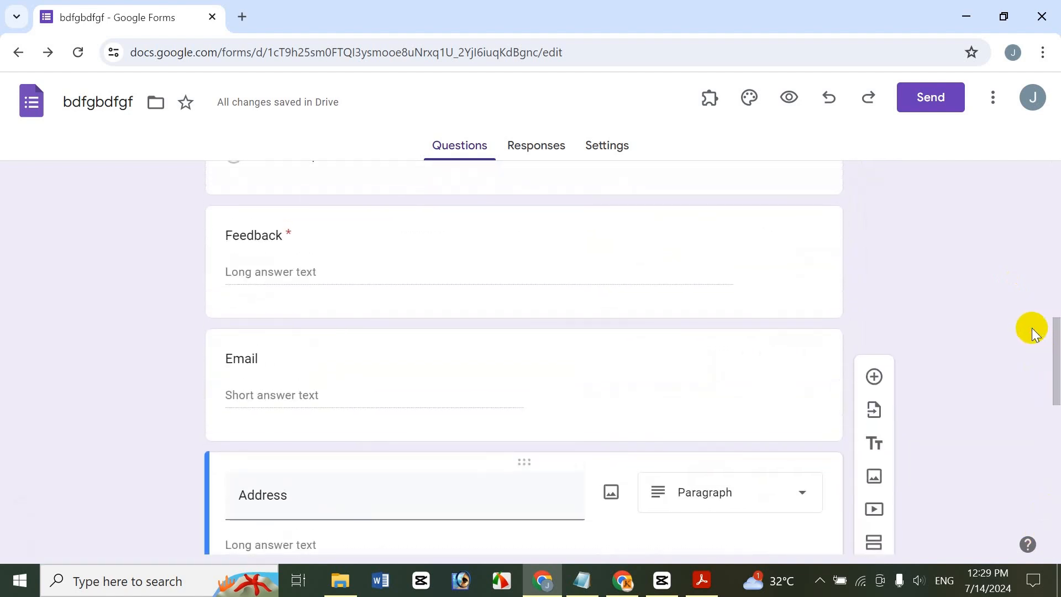
pyautogui.moveTo(1051, 332); pyautogui.dragTo(1006, 168)
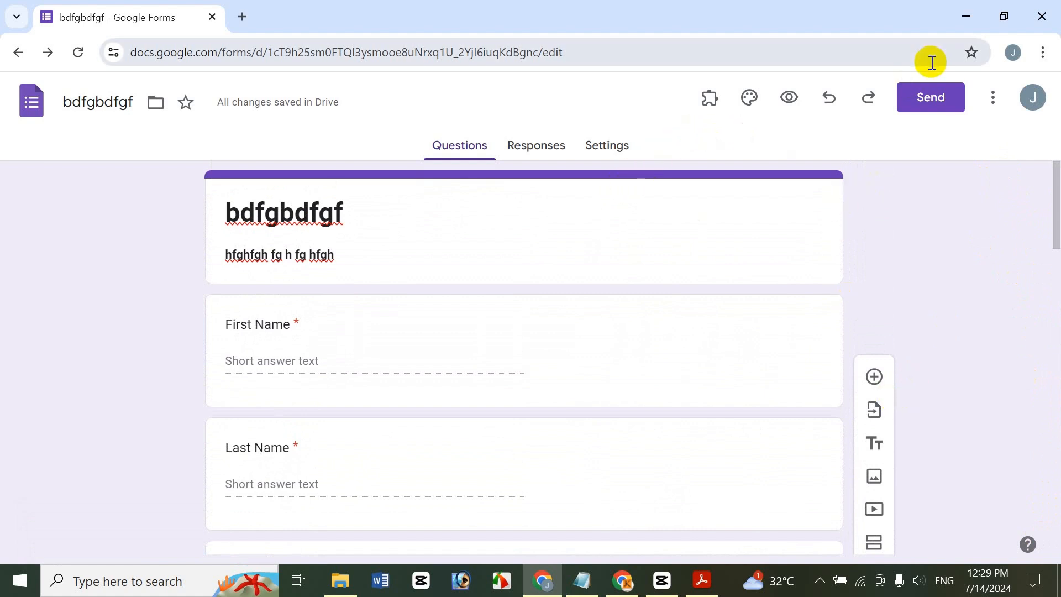
pyautogui.click(946, 95)
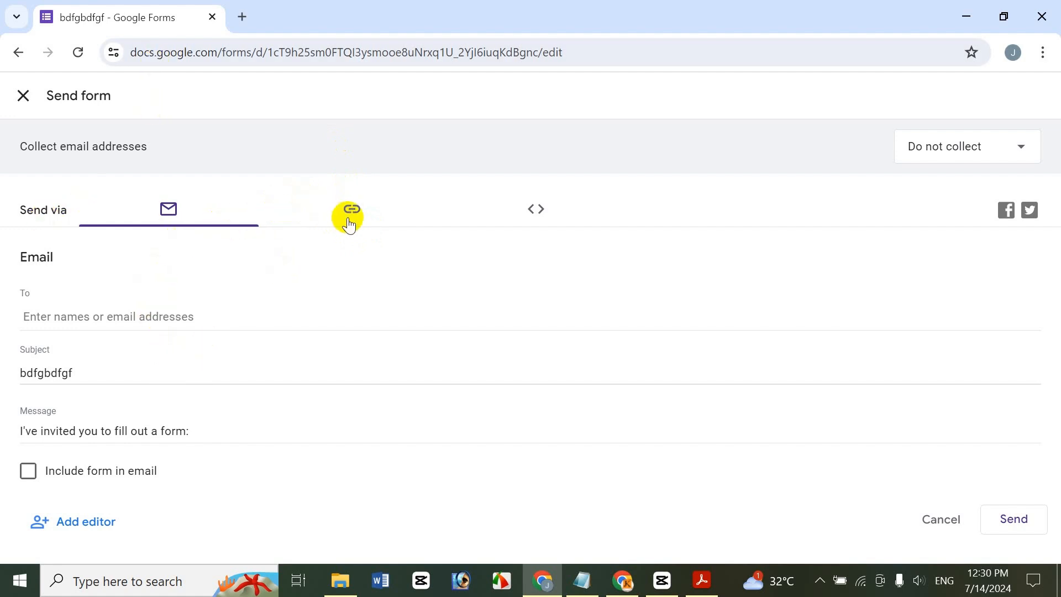
# Copy the form's shortened link and open a new Chrome tab
pyautogui.click(351, 216)
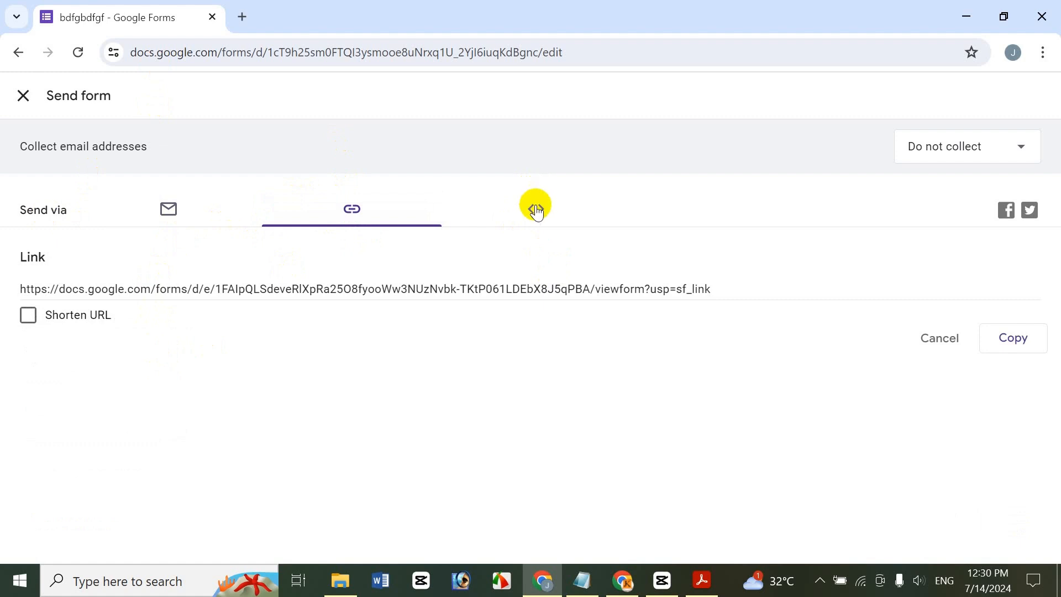
pyautogui.click(536, 211)
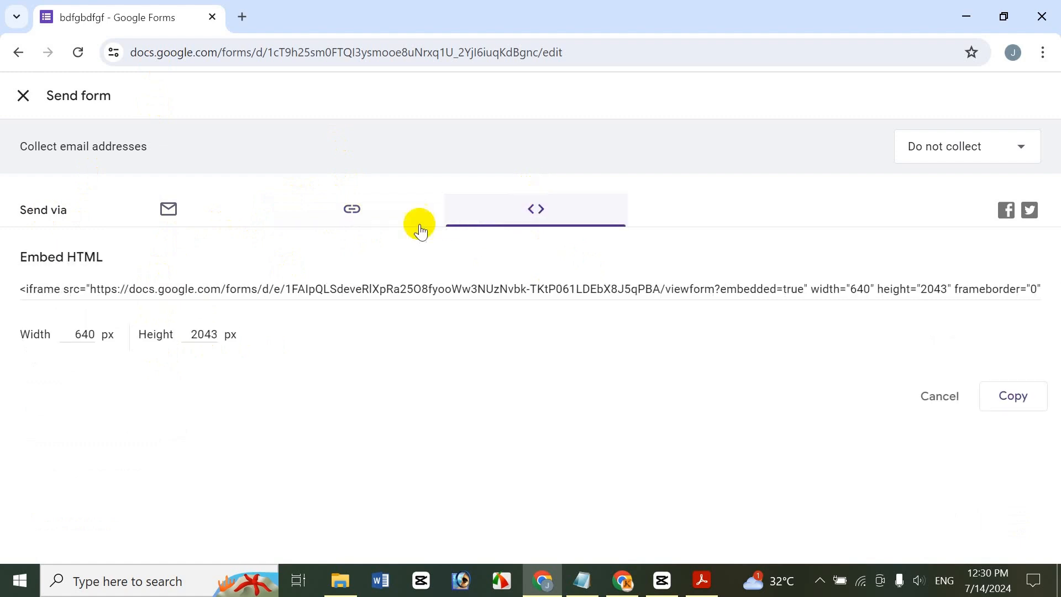
pyautogui.click(352, 217)
pyautogui.click(26, 316)
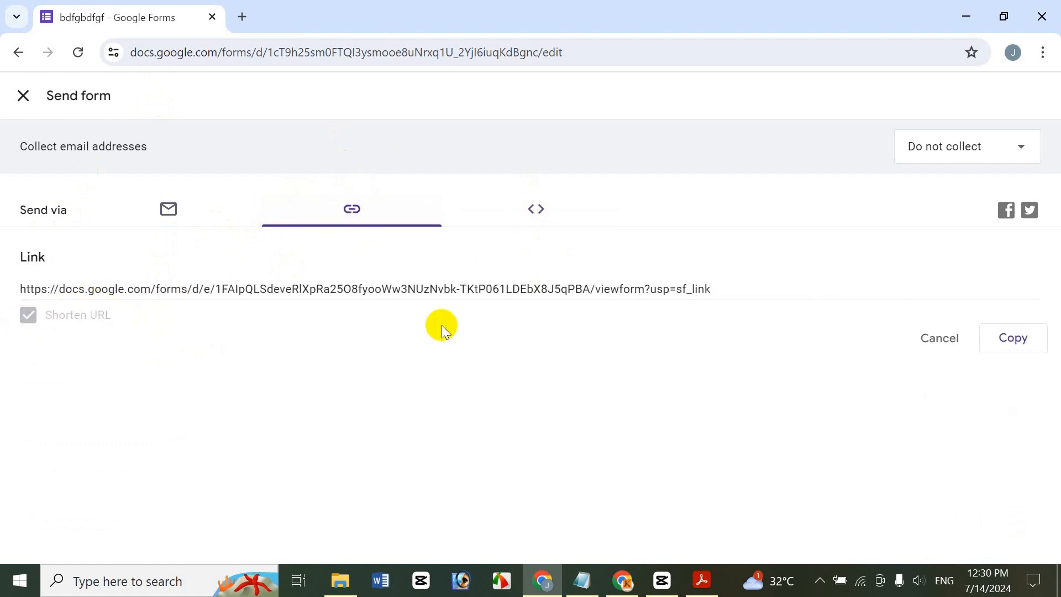
pyautogui.click(1016, 340)
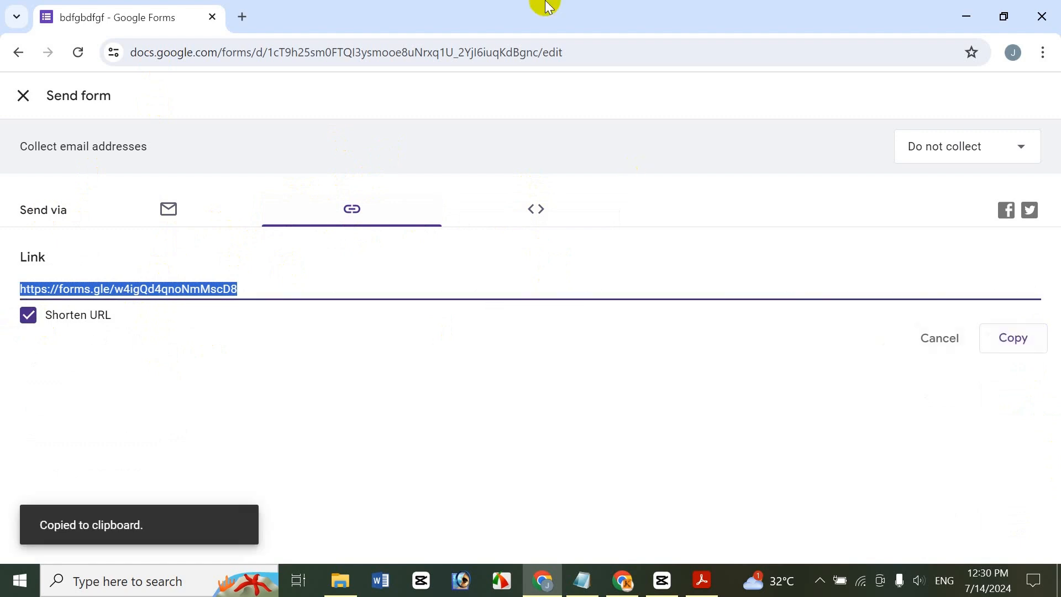
pyautogui.click(242, 16)
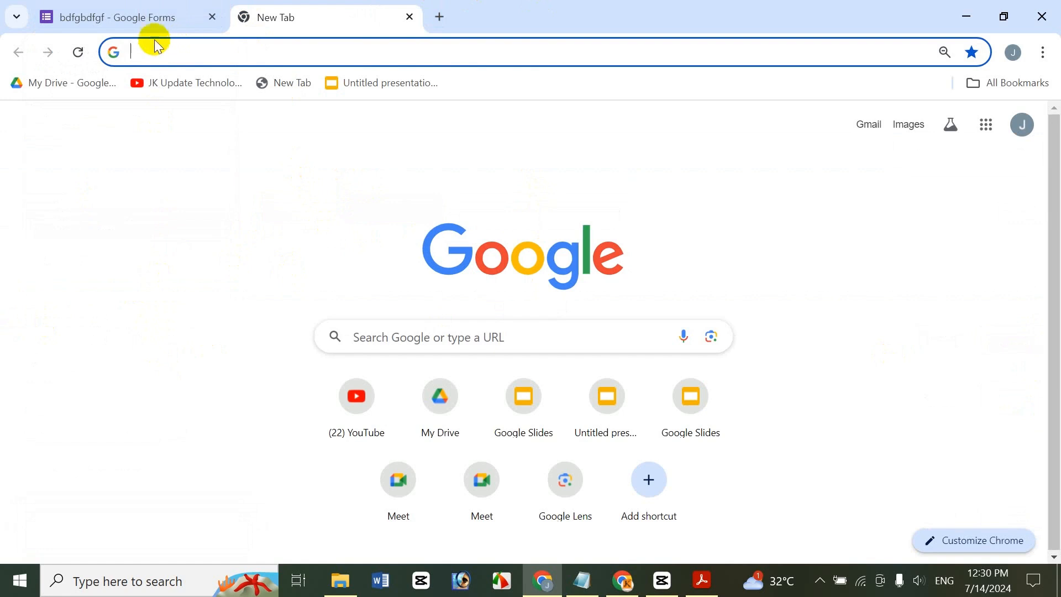
# Load the copied forms.gle short link in the new Chrome tab to view the live bdfgbdfgf form
pyautogui.hotkey('ctrl', 'v')
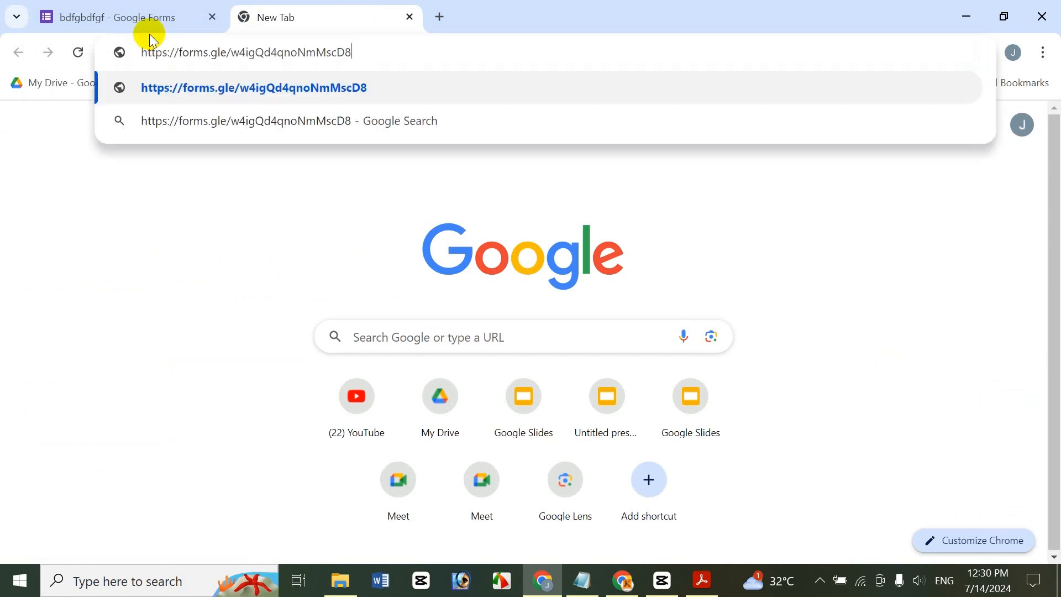
pyautogui.press('Return')
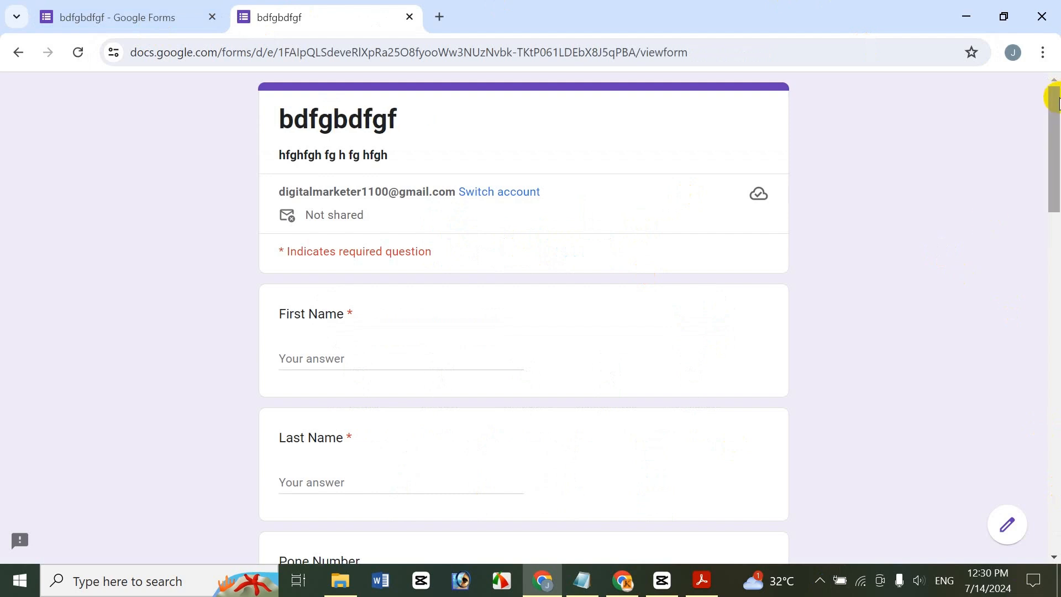
# Enter the respondent's first name and last name in the live form, correcting typos
pyautogui.scroll(-2, 1050, 146)
pyautogui.scroll(1, 1045, 135)
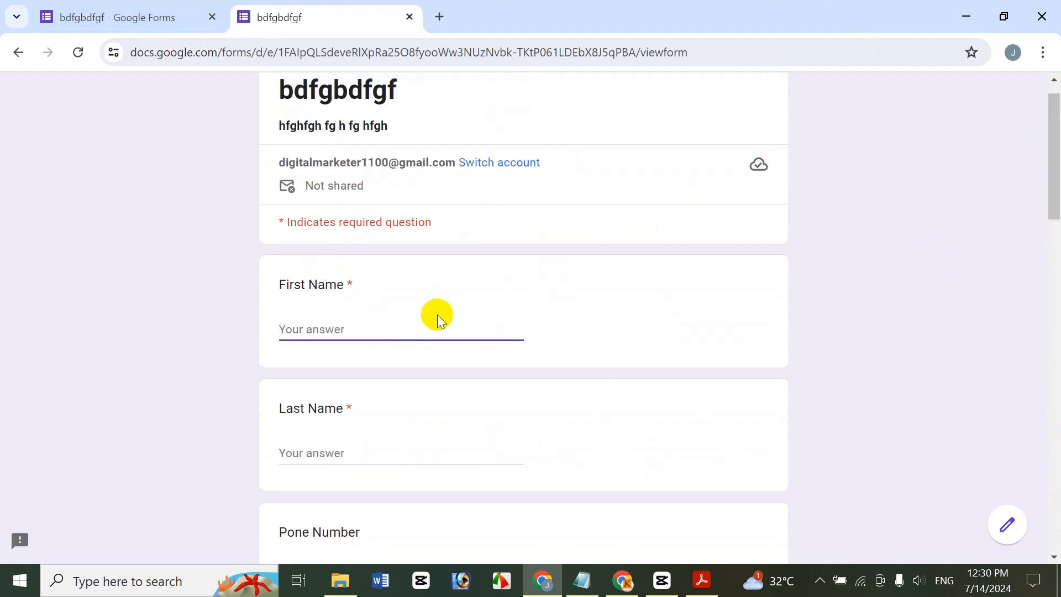
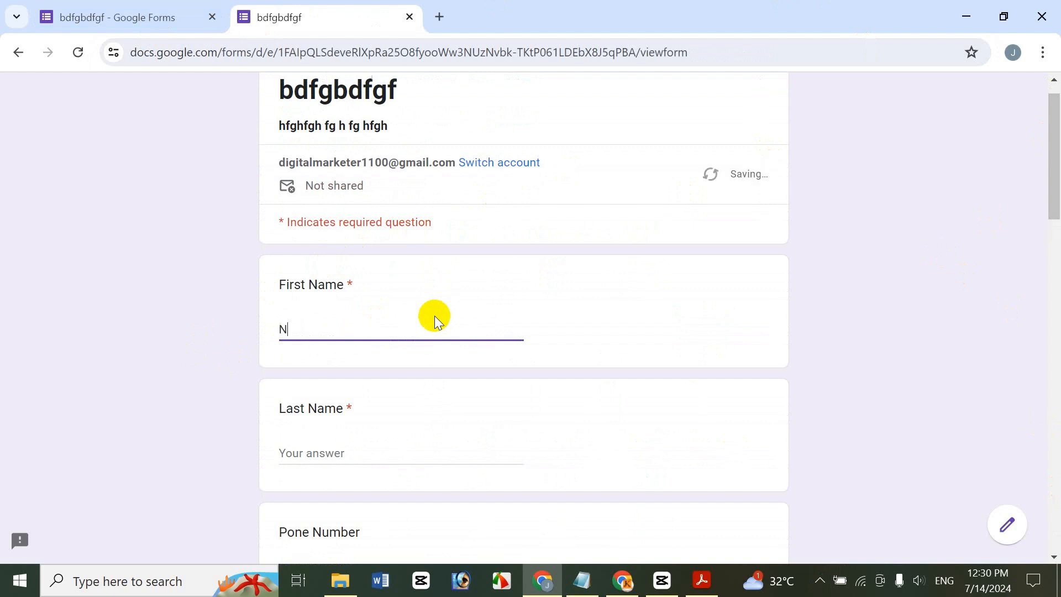
pyautogui.click(331, 455)
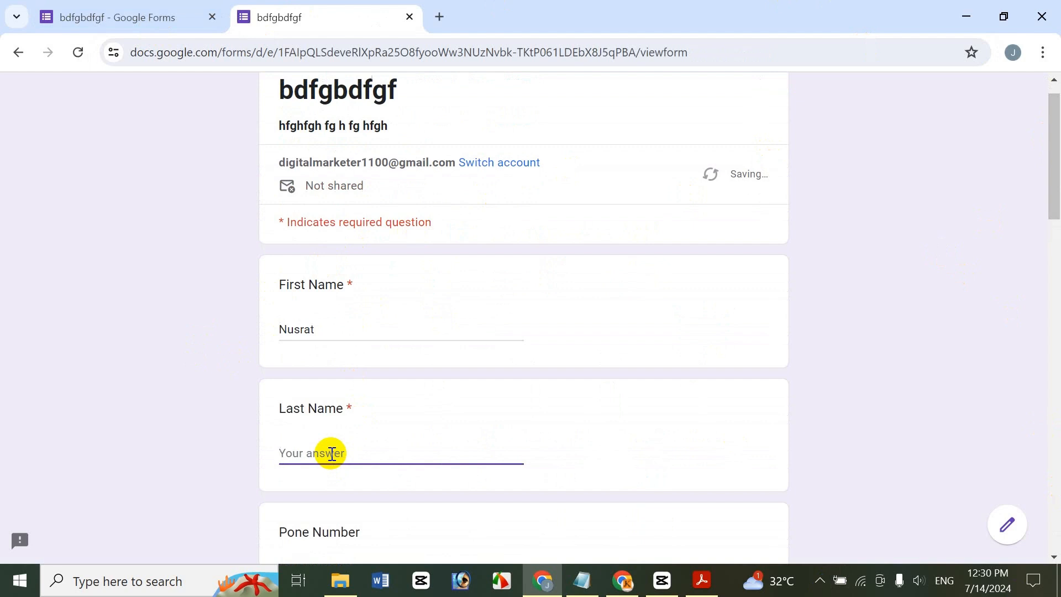
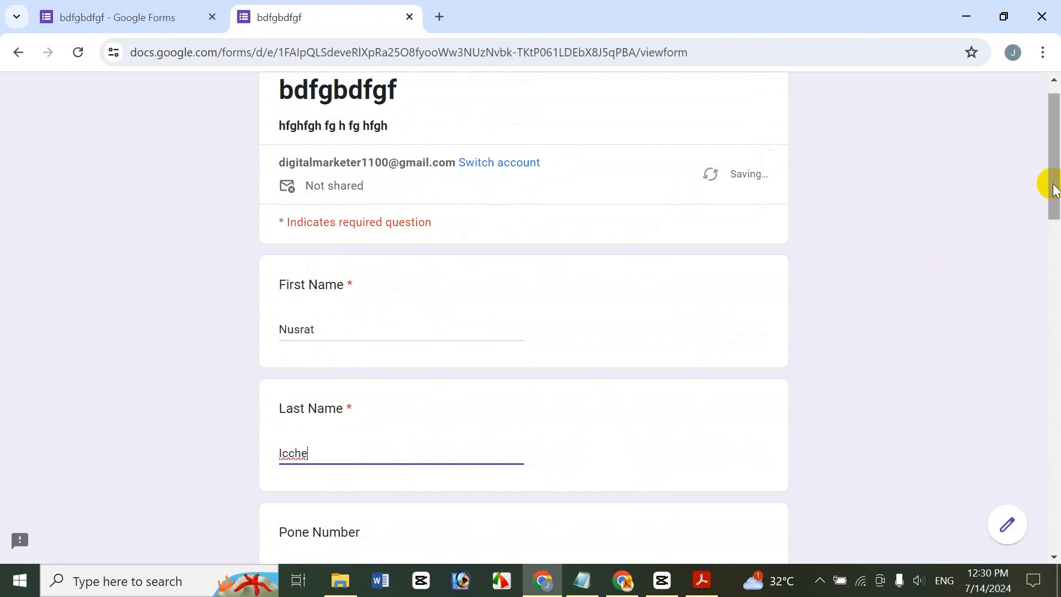
# Answer the phone number question and choose Comments as the feedback type
pyautogui.moveTo(1052, 180); pyautogui.dragTo(1055, 274)
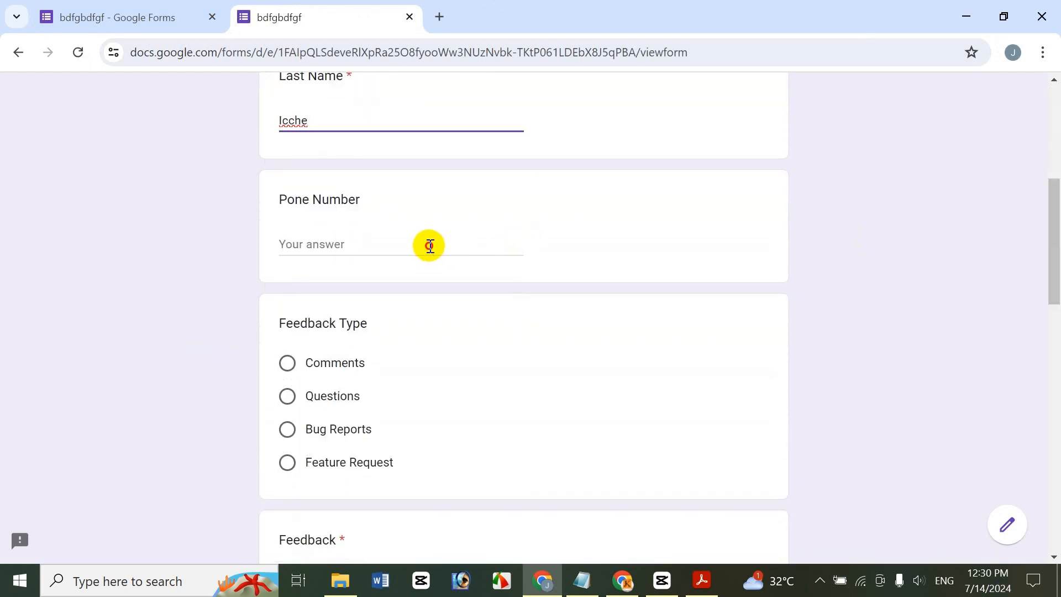
pyautogui.click(430, 245)
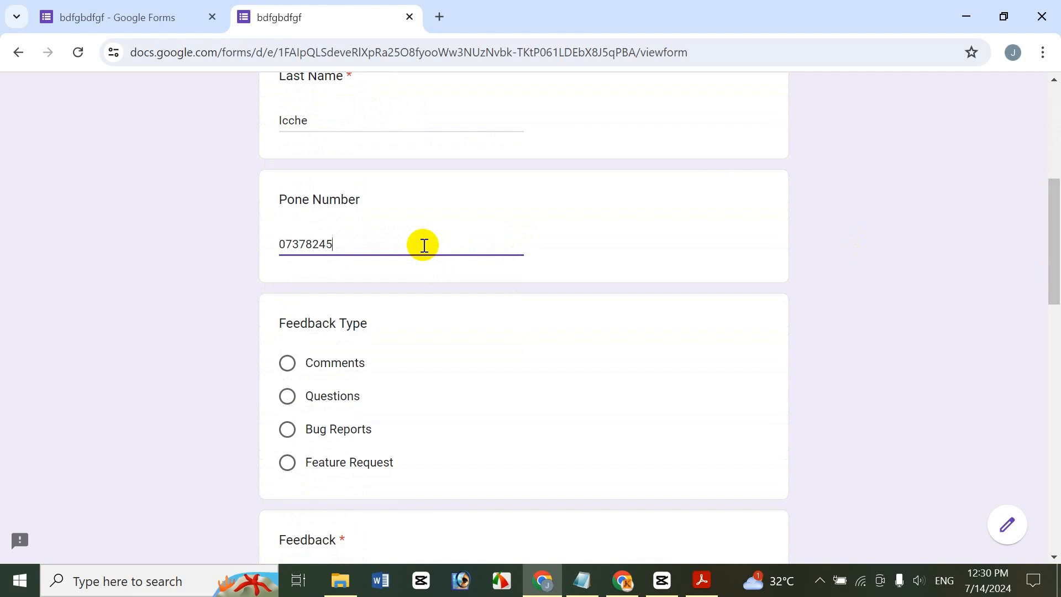
pyautogui.moveTo(1055, 256); pyautogui.dragTo(1056, 288)
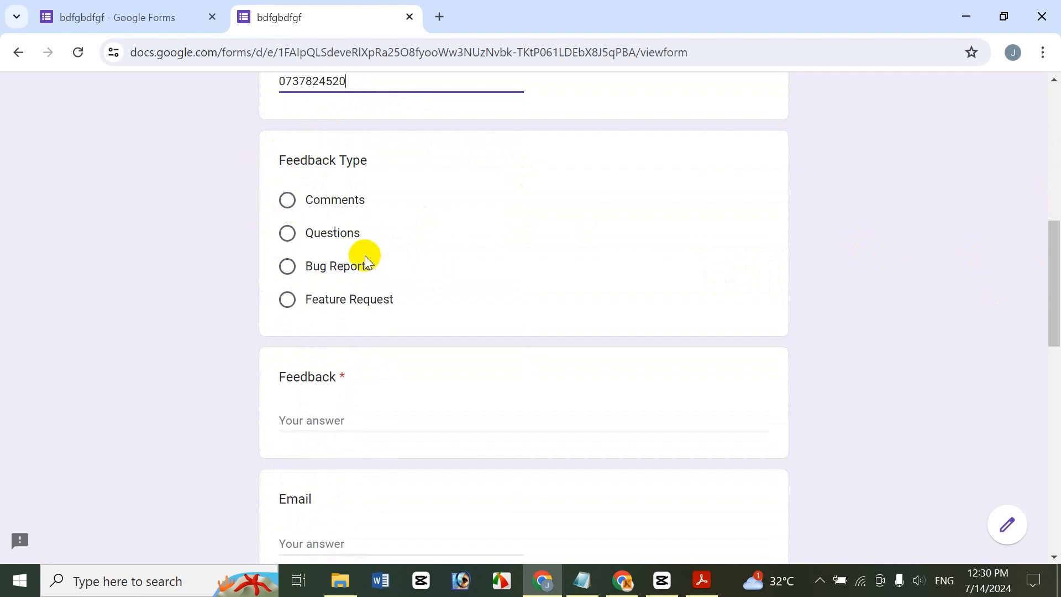
pyautogui.click(288, 200)
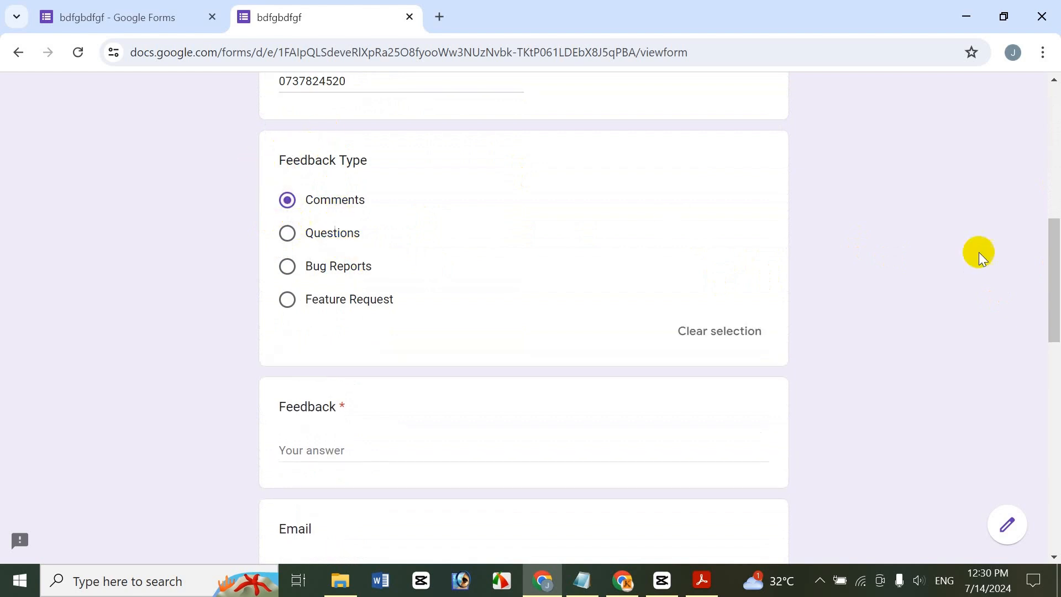
pyautogui.moveTo(1056, 281); pyautogui.dragTo(1053, 338)
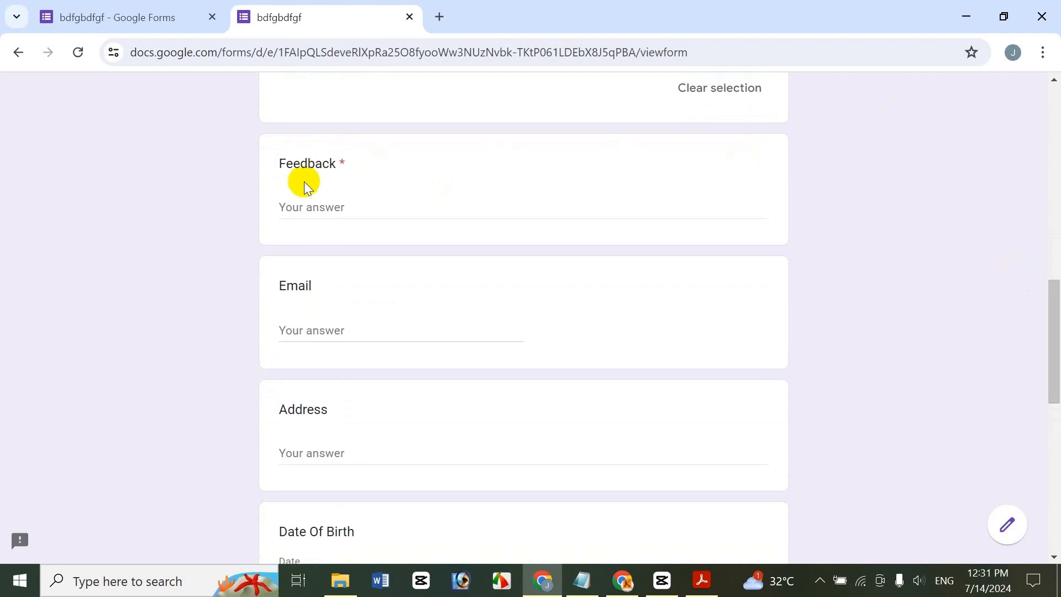
# Type 'dfgb df df gdfg' as feedback, then fill in an email and a home address
pyautogui.click(341, 199)
pyautogui.write('dfgb df df gdfg')
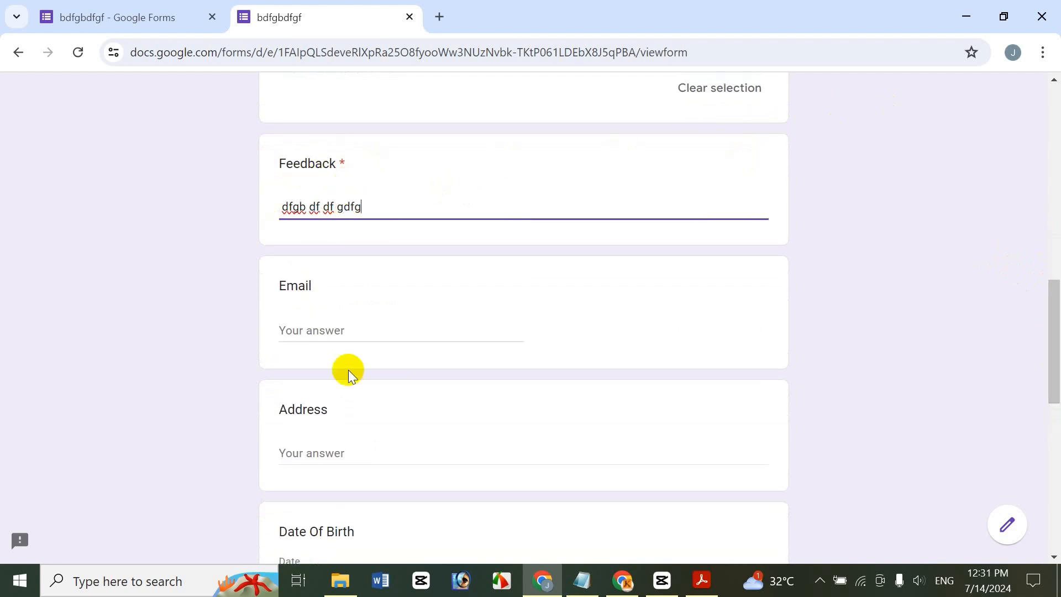
pyautogui.click(366, 330)
pyautogui.write('fgdfgdf')
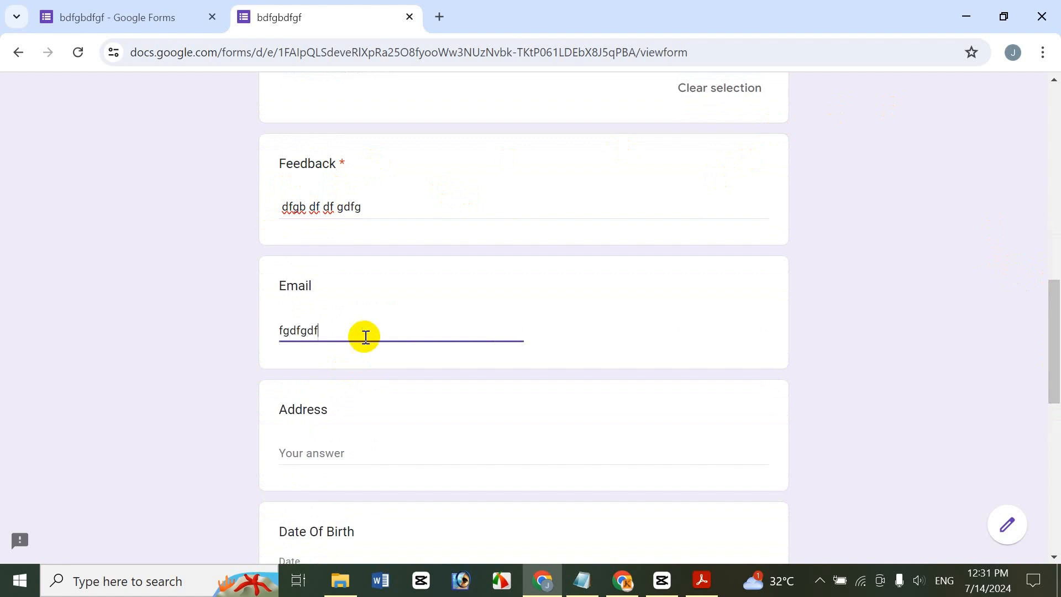
pyautogui.press('Return')
pyautogui.scroll(-2, 1052, 356)
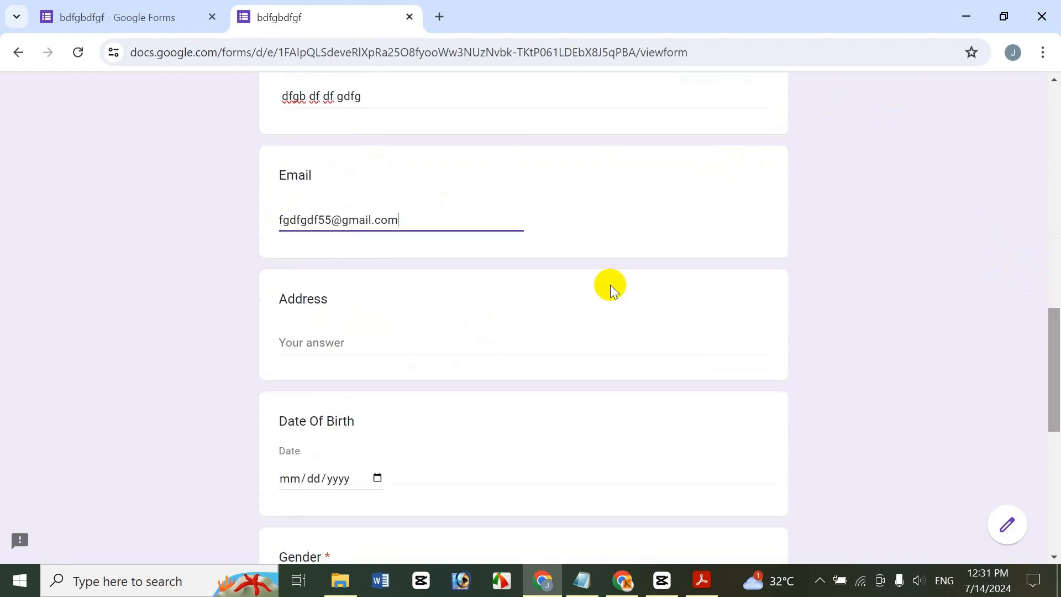
pyautogui.click(354, 343)
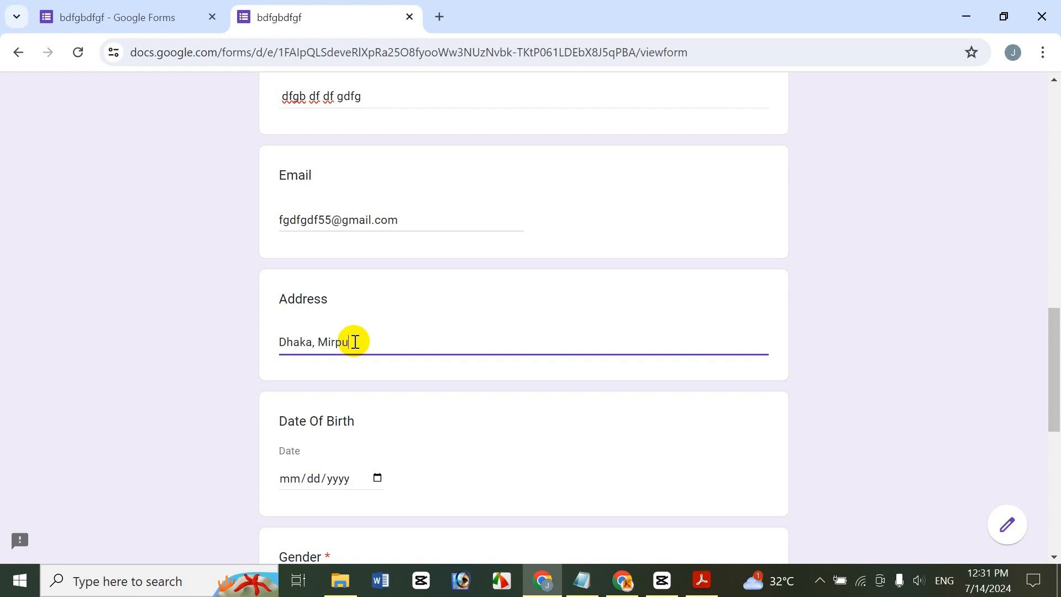
pyautogui.write('r')
pyautogui.scroll(-2, 1053, 365)
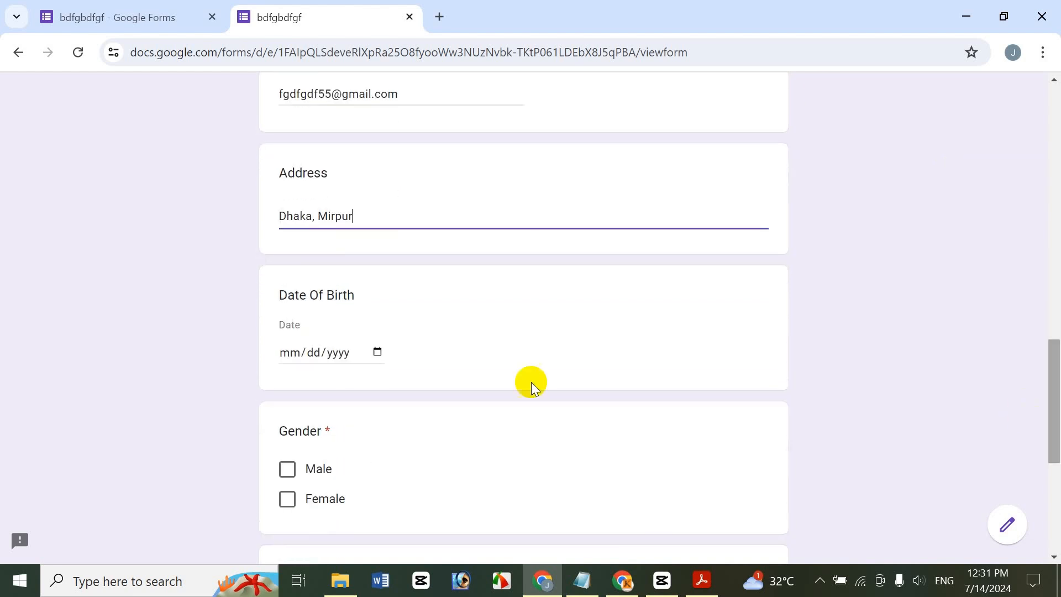
# Step the Date Of Birth calendar back to May 2018 and pick day 2 (05/02/2018)
pyautogui.click(378, 352)
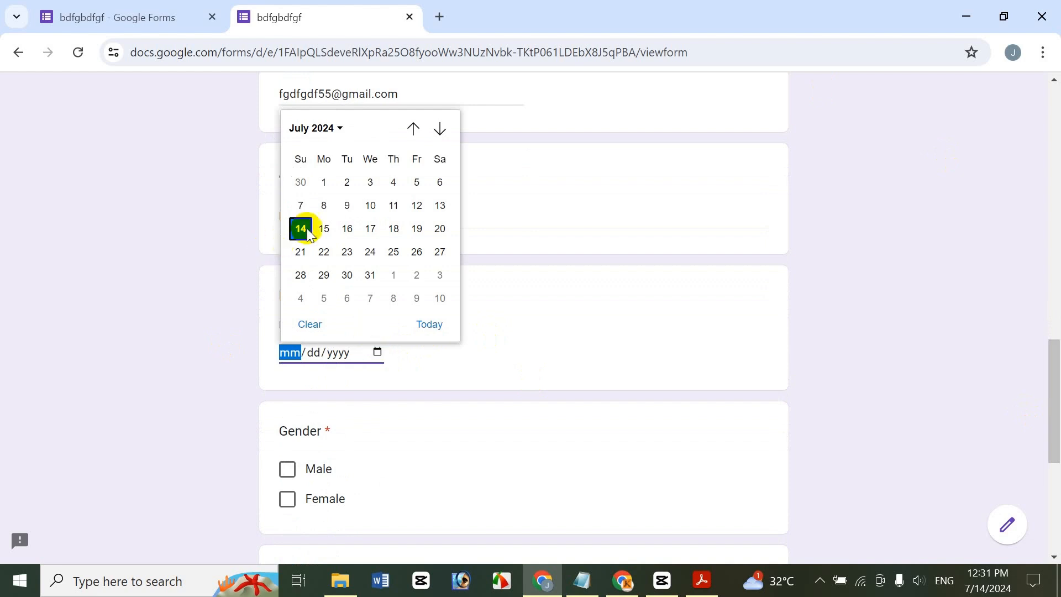
pyautogui.click(414, 129)
pyautogui.click(415, 130)
pyautogui.click(415, 130)
pyautogui.click(415, 129)
pyautogui.click(415, 130)
pyautogui.tripleClick(414, 130)
pyautogui.tripleClick(415, 129)
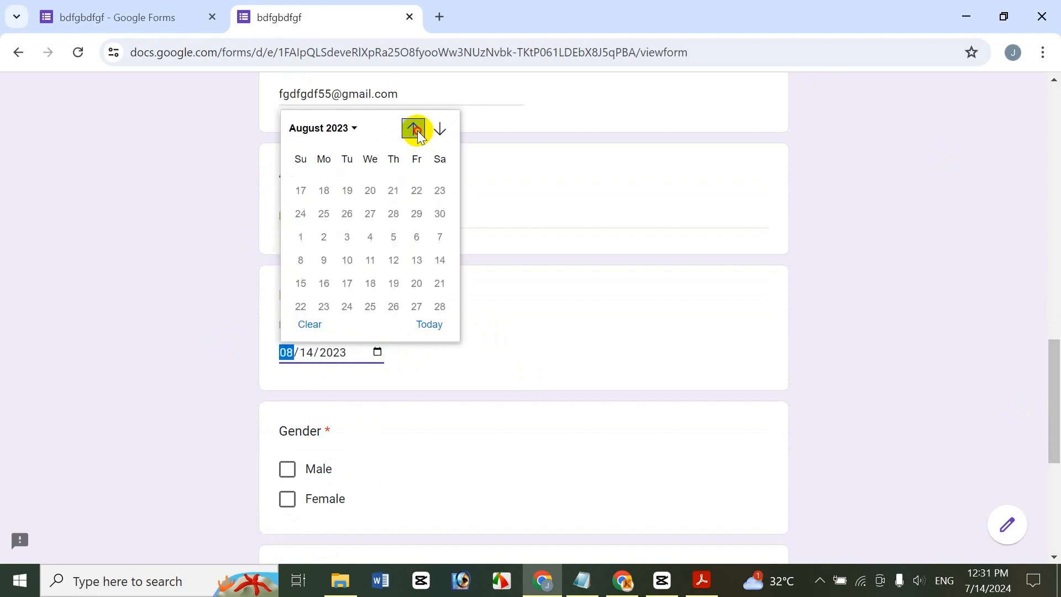
pyautogui.tripleClick(415, 129)
pyautogui.click(414, 129)
pyautogui.click(415, 128)
pyautogui.doubleClick(415, 129)
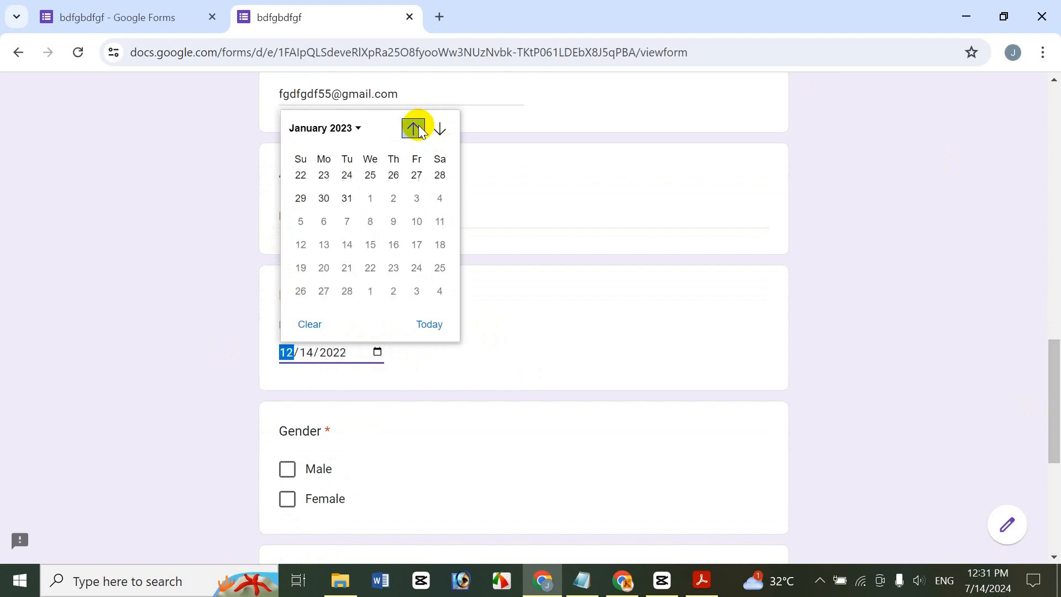
pyautogui.tripleClick(414, 129)
pyautogui.tripleClick(414, 129)
pyautogui.tripleClick(414, 129)
pyautogui.tripleClick(415, 128)
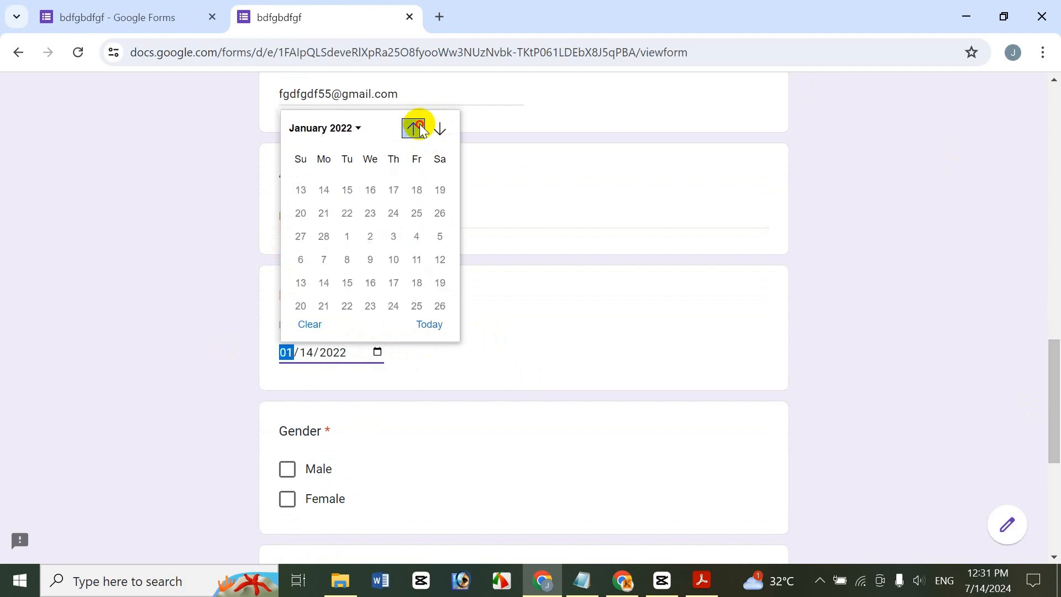
pyautogui.doubleClick(414, 129)
pyautogui.tripleClick(414, 129)
pyautogui.tripleClick(415, 128)
pyautogui.tripleClick(414, 129)
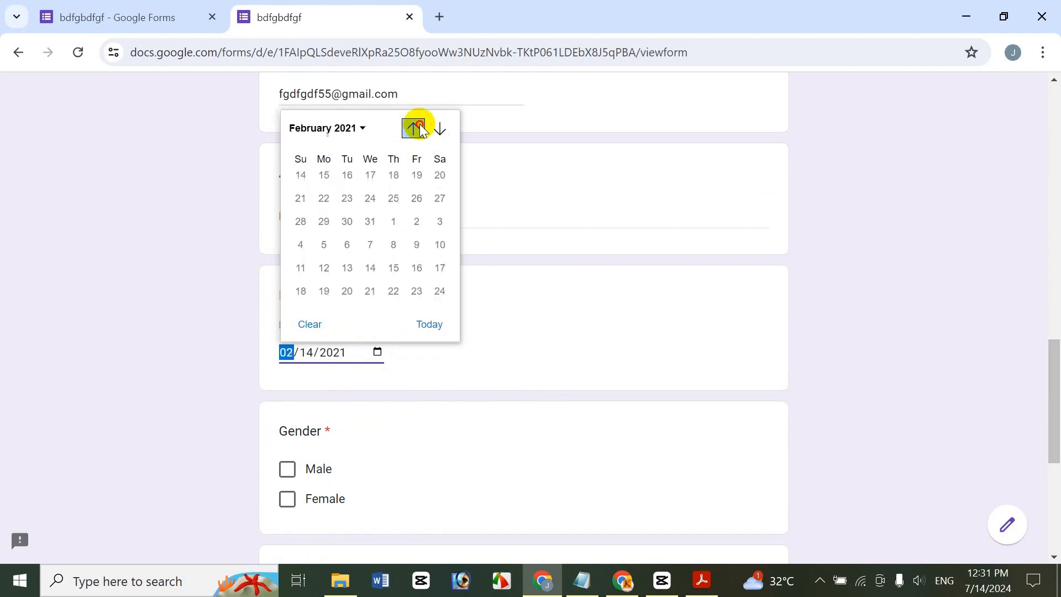
pyautogui.doubleClick(414, 129)
pyautogui.tripleClick(415, 129)
pyautogui.doubleClick(415, 129)
pyautogui.tripleClick(415, 129)
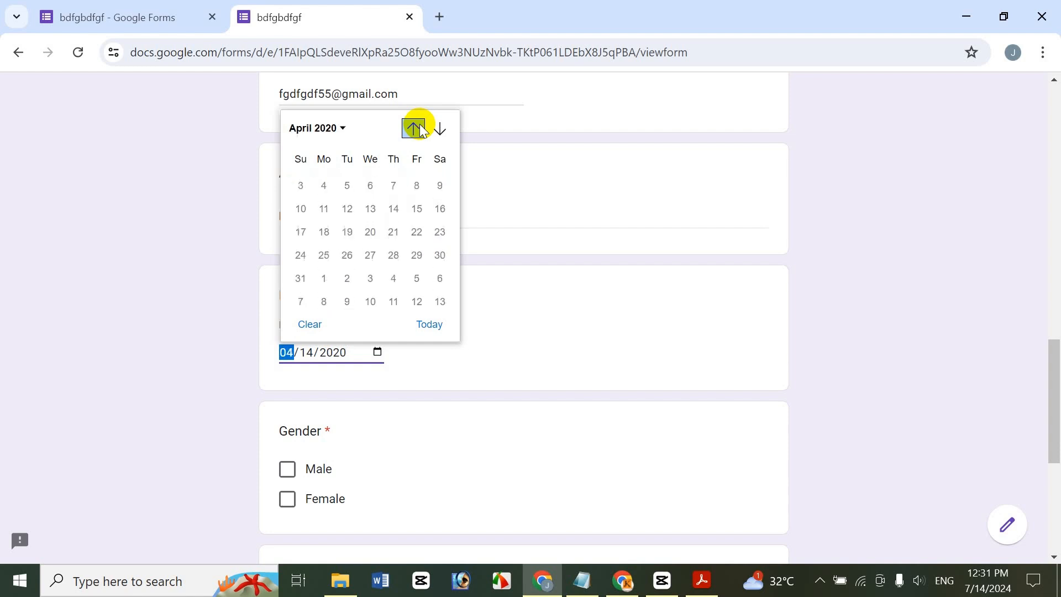
pyautogui.tripleClick(415, 129)
pyautogui.tripleClick(415, 129)
pyautogui.doubleClick(414, 129)
pyautogui.tripleClick(414, 128)
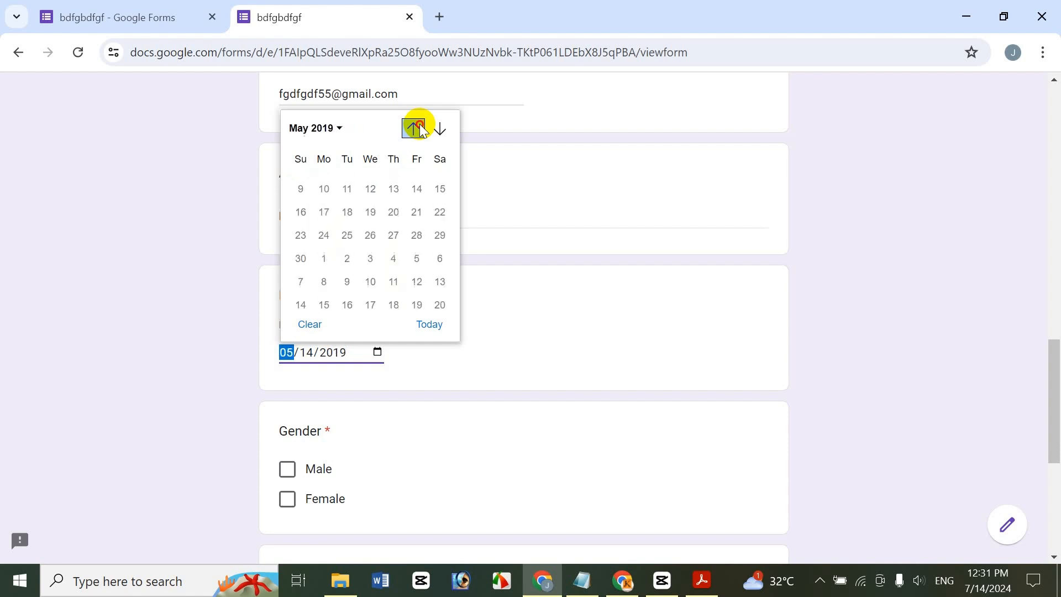
pyautogui.doubleClick(415, 128)
pyautogui.doubleClick(415, 128)
pyautogui.click(413, 128)
pyautogui.click(414, 129)
pyautogui.click(414, 128)
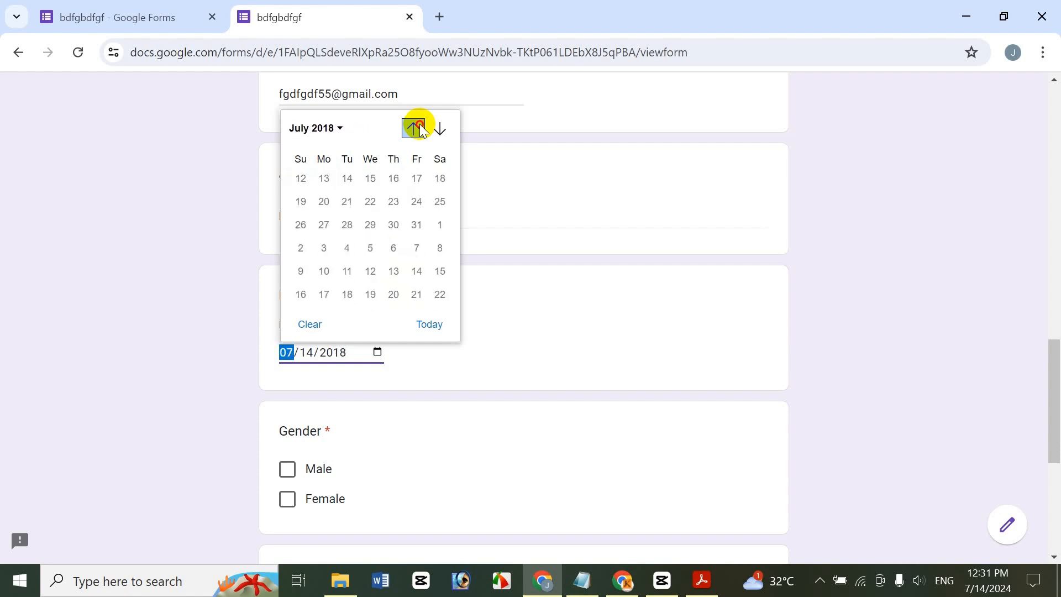
pyautogui.click(413, 128)
pyautogui.click(413, 129)
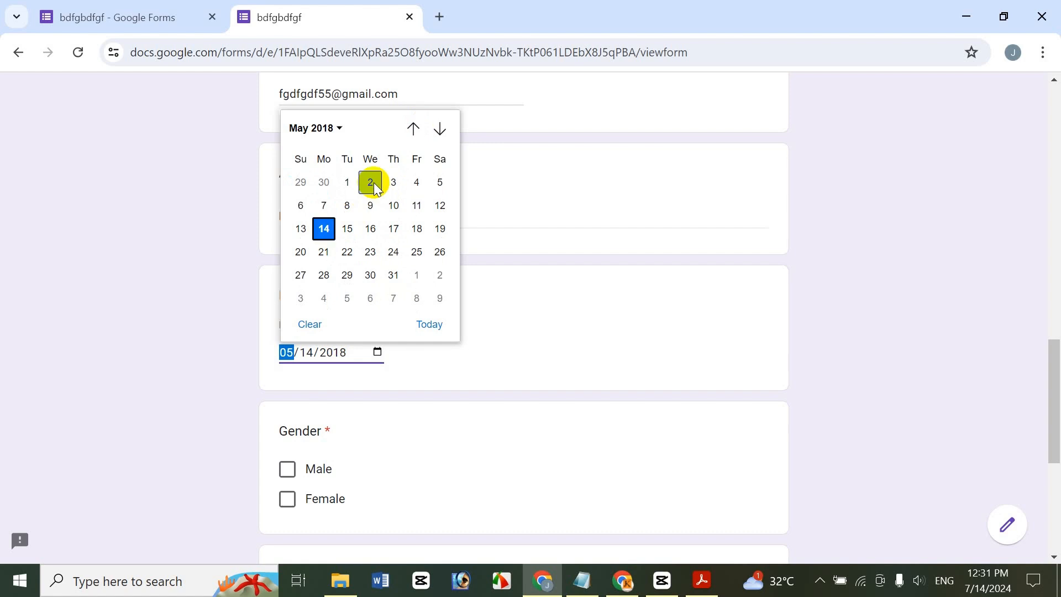
pyautogui.click(371, 185)
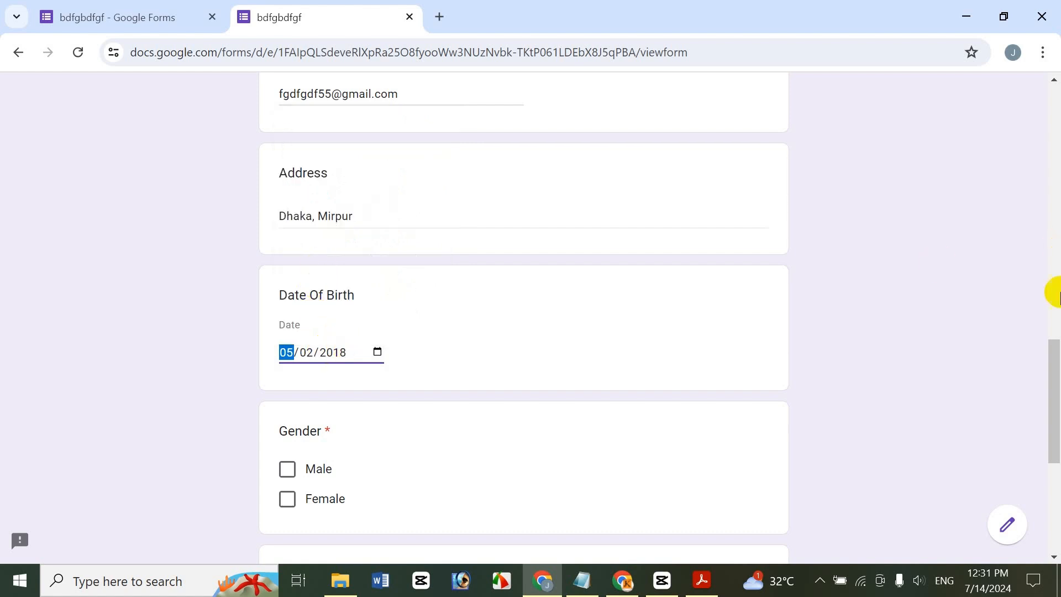
# Answer Female for Gender and BA for Academic Qualification, then submit the response
pyautogui.moveTo(1051, 360); pyautogui.dragTo(965, 393)
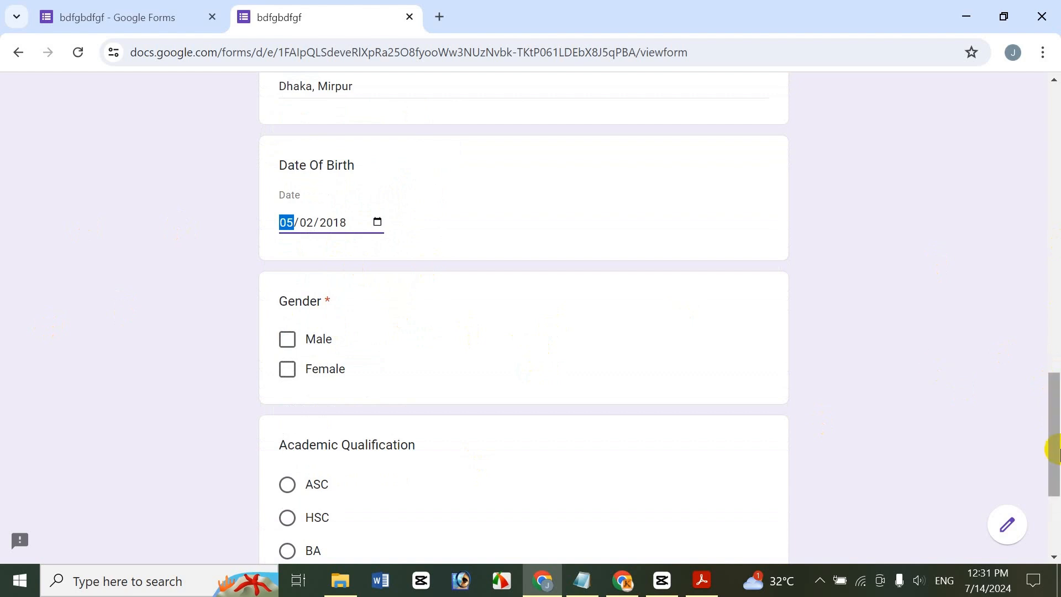
pyautogui.moveTo(1056, 450); pyautogui.dragTo(1056, 476)
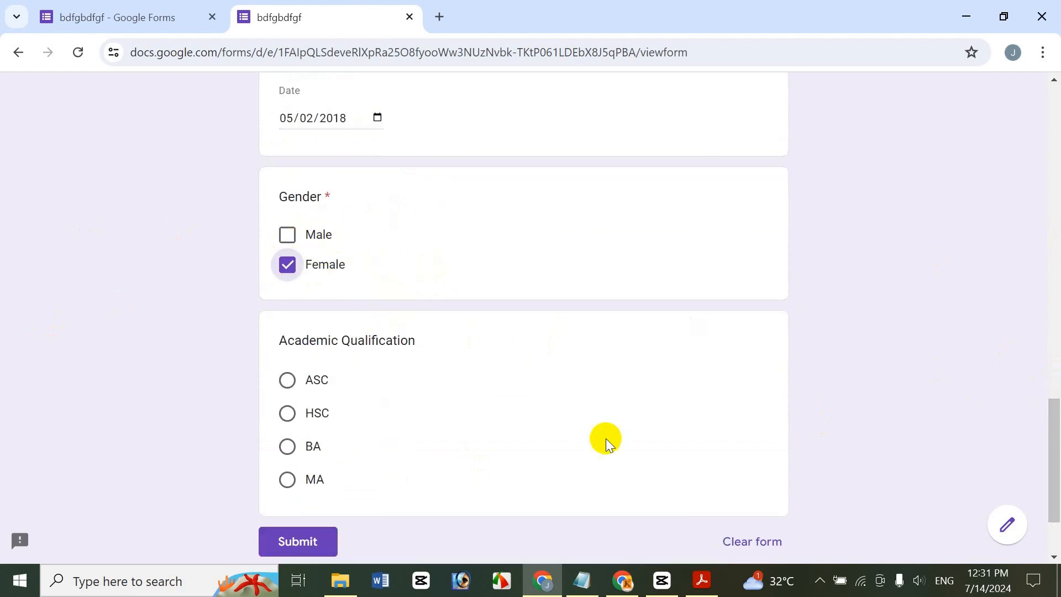
pyautogui.click(286, 447)
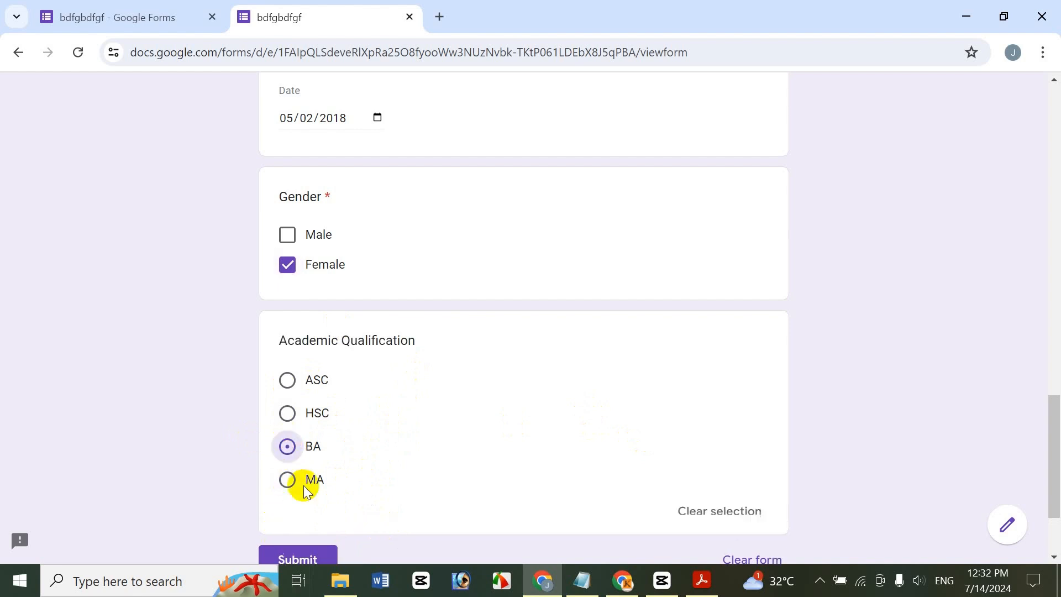
pyautogui.scroll(-3, 1052, 486)
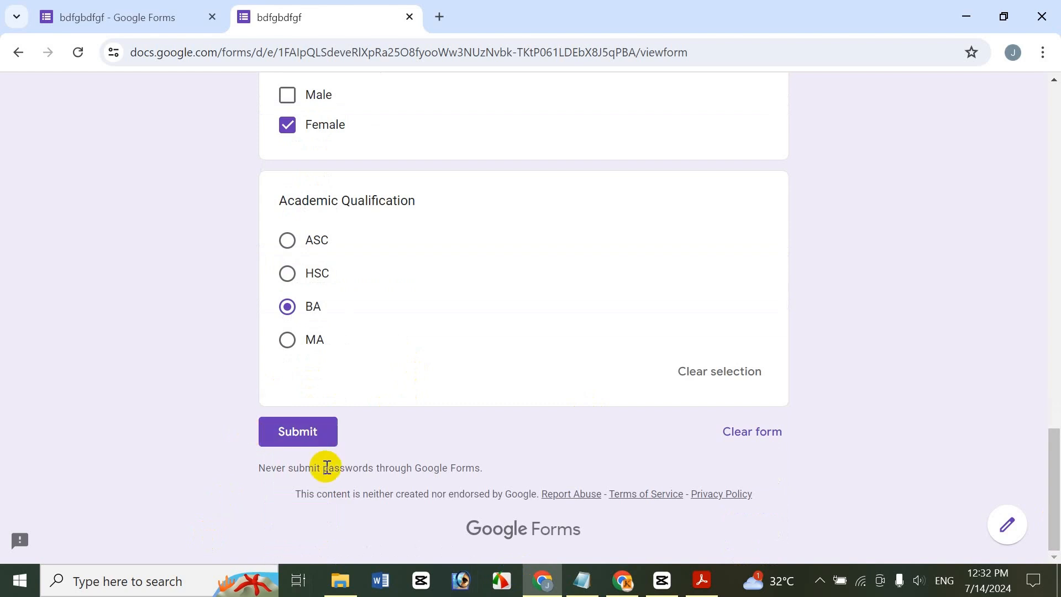
pyautogui.click(288, 424)
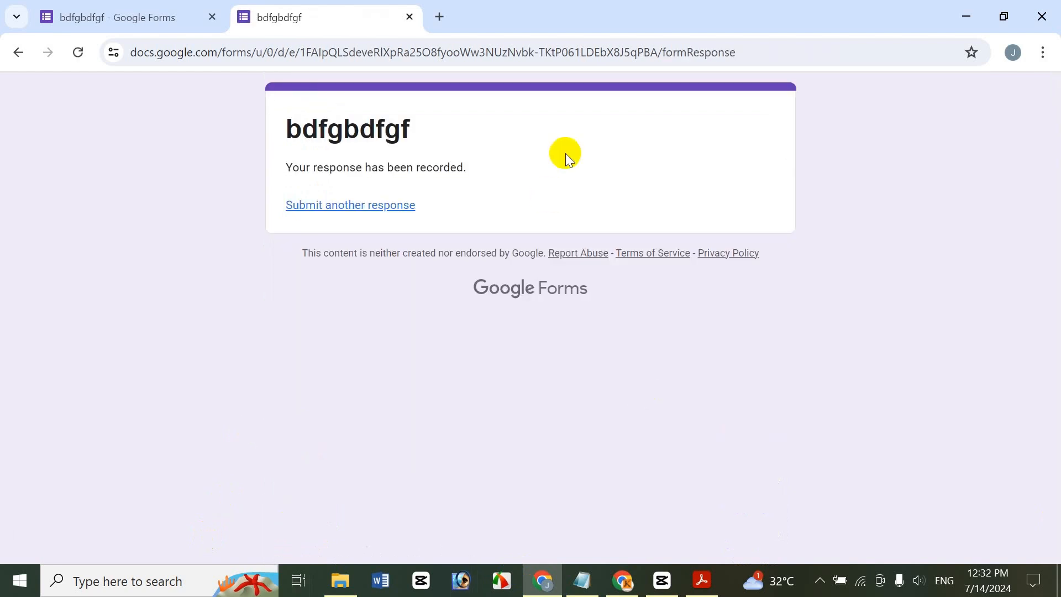
# Return to the bdfgbdfgf form editor, close the sharing panel, and open Responses
pyautogui.click(93, 13)
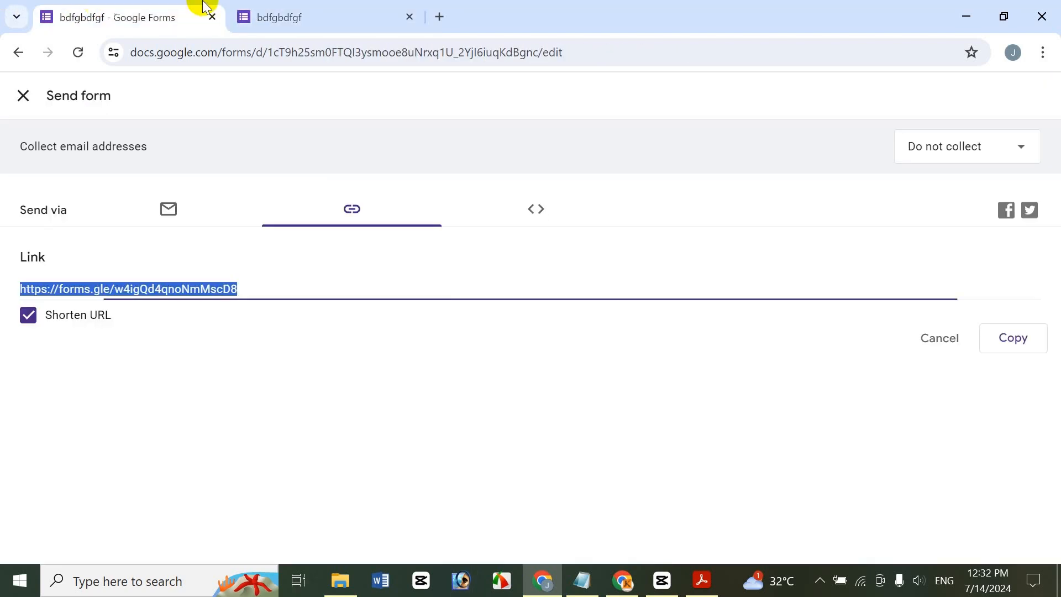
pyautogui.click(23, 96)
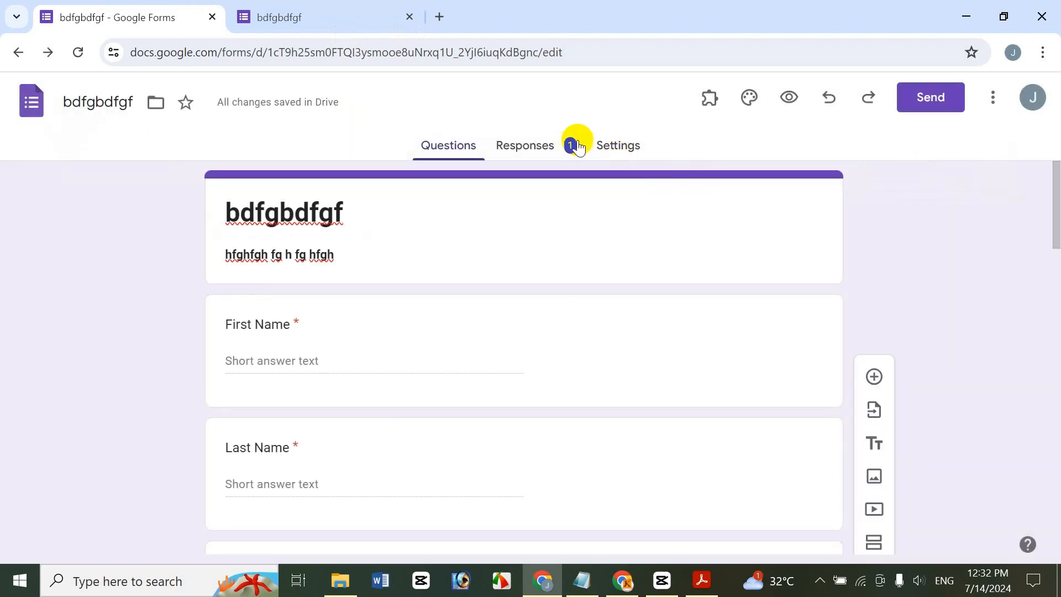
pyautogui.click(575, 145)
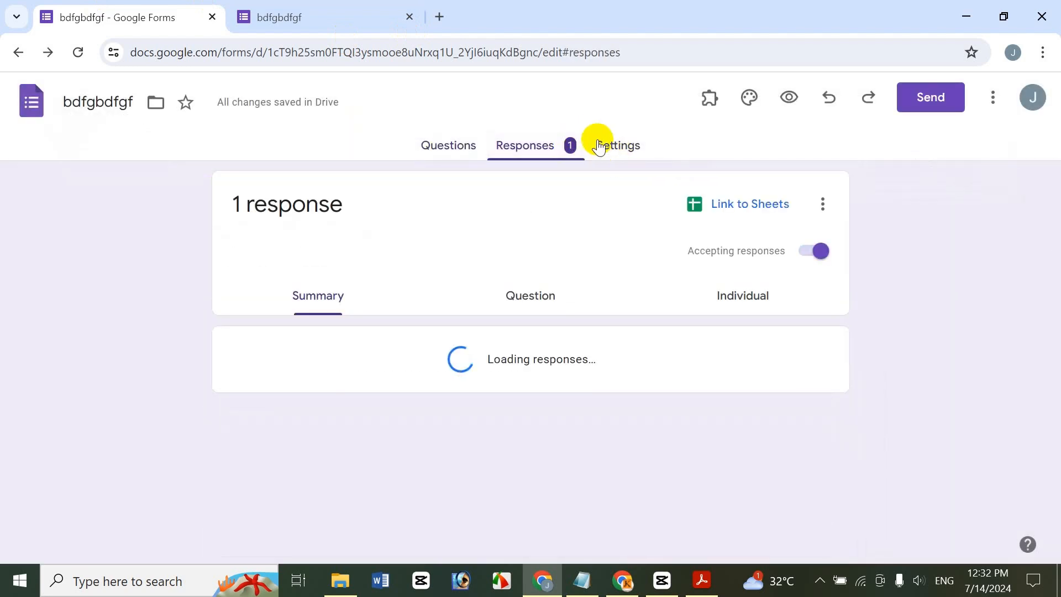
pyautogui.moveTo(1056, 202); pyautogui.dragTo(1055, 228)
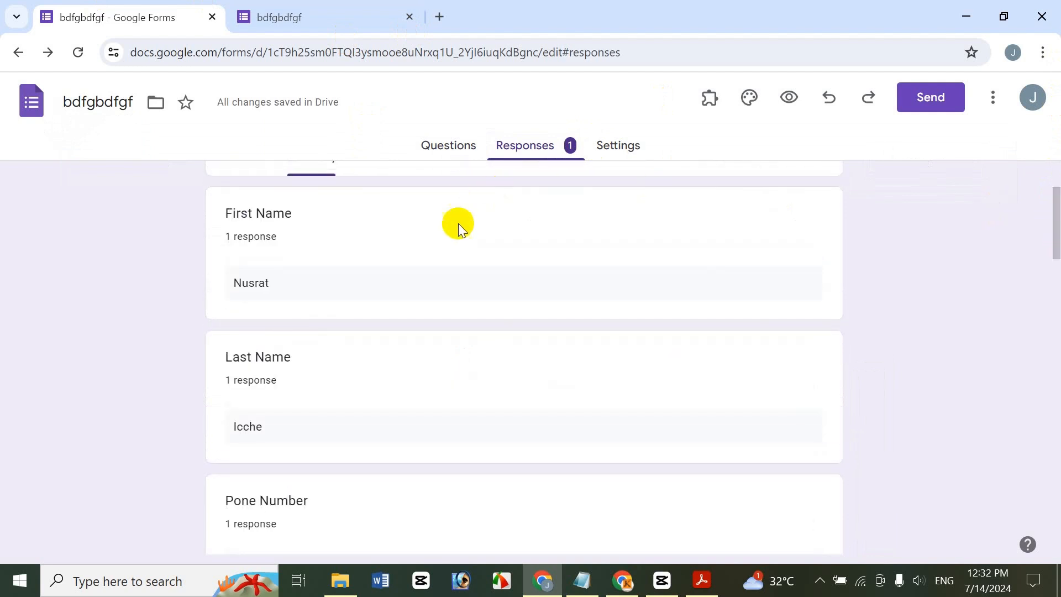
pyautogui.moveTo(1059, 232); pyautogui.dragTo(1053, 210)
# View the response by question and individually, then return to the responses summary
pyautogui.click(519, 264)
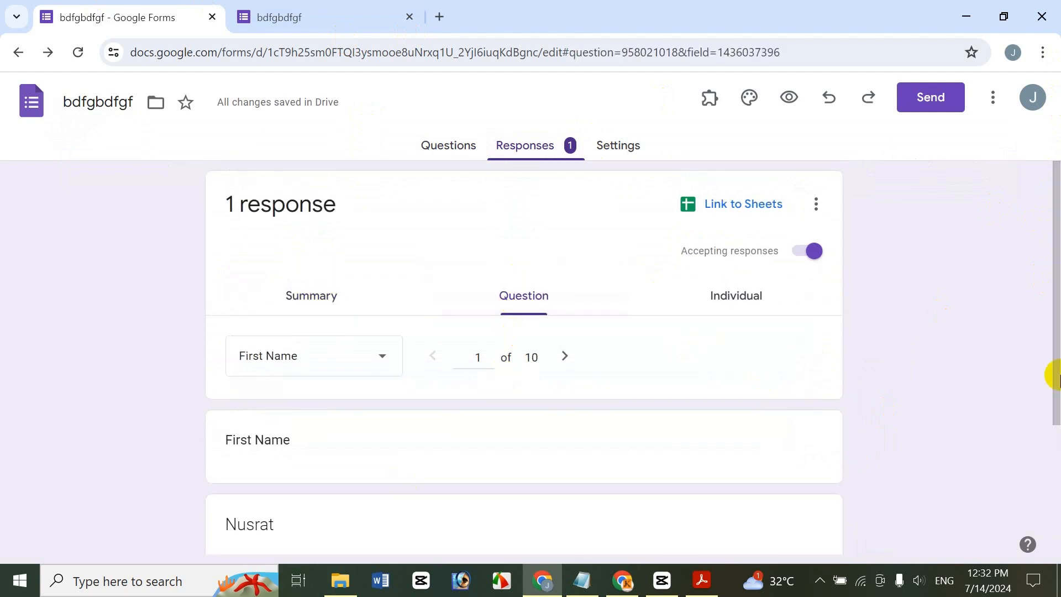
pyautogui.moveTo(1055, 325); pyautogui.dragTo(834, 303)
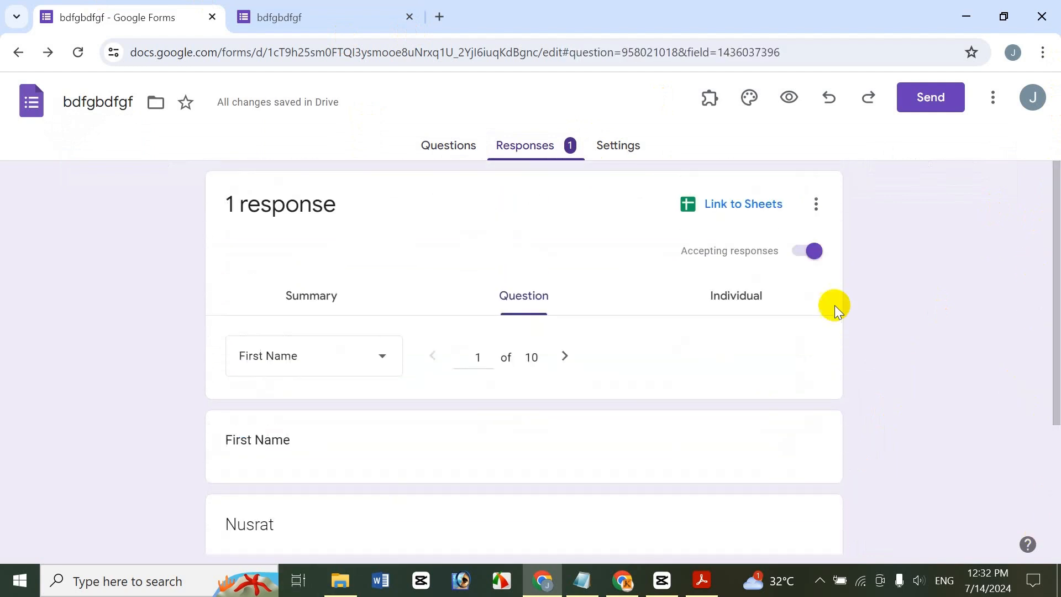
pyautogui.click(722, 311)
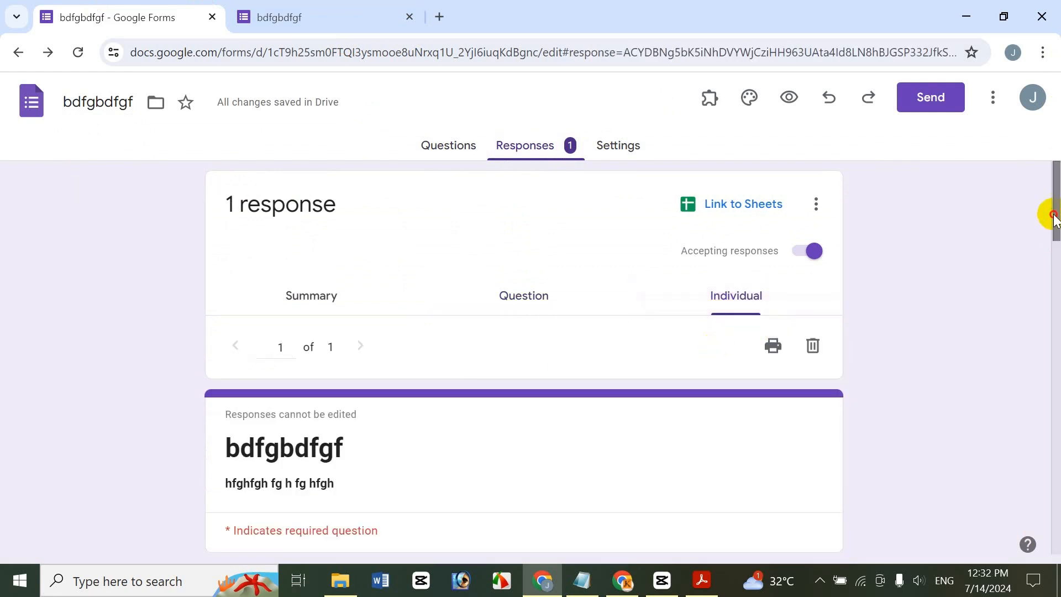
pyautogui.moveTo(1054, 219); pyautogui.dragTo(1056, 105)
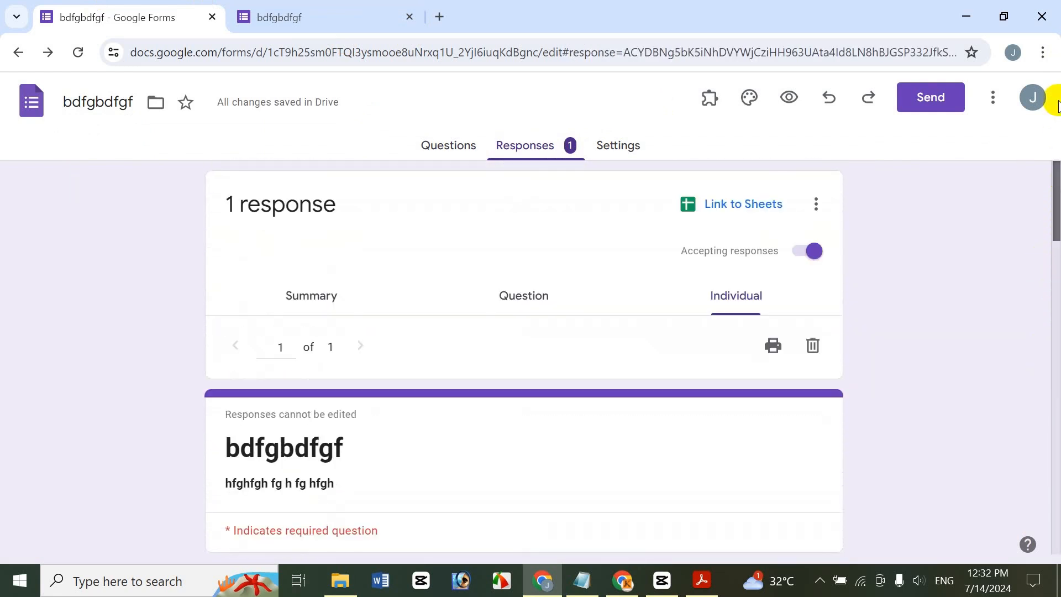
pyautogui.click(320, 293)
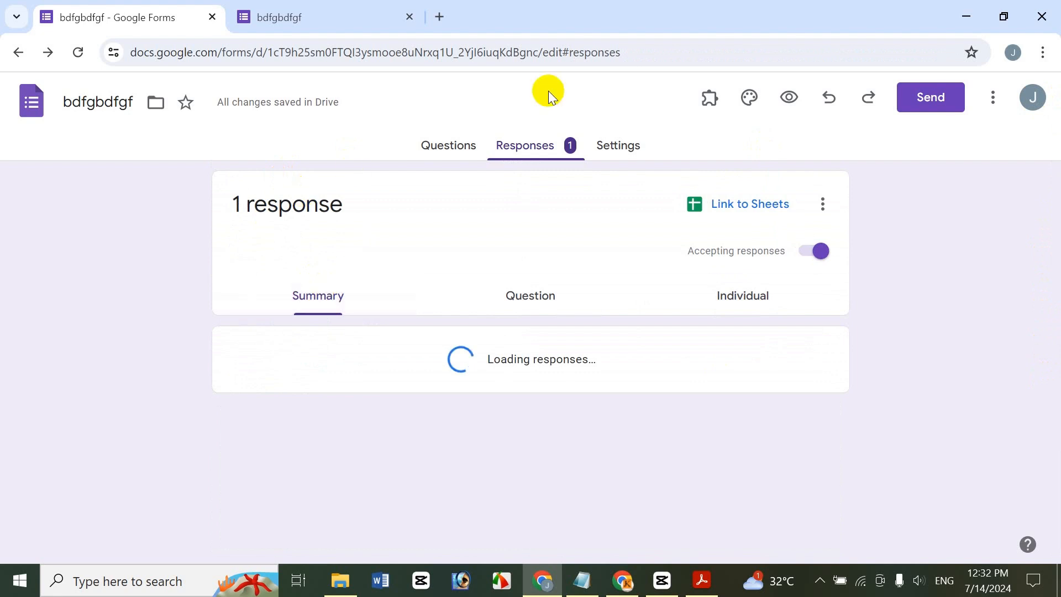
pyautogui.click(628, 149)
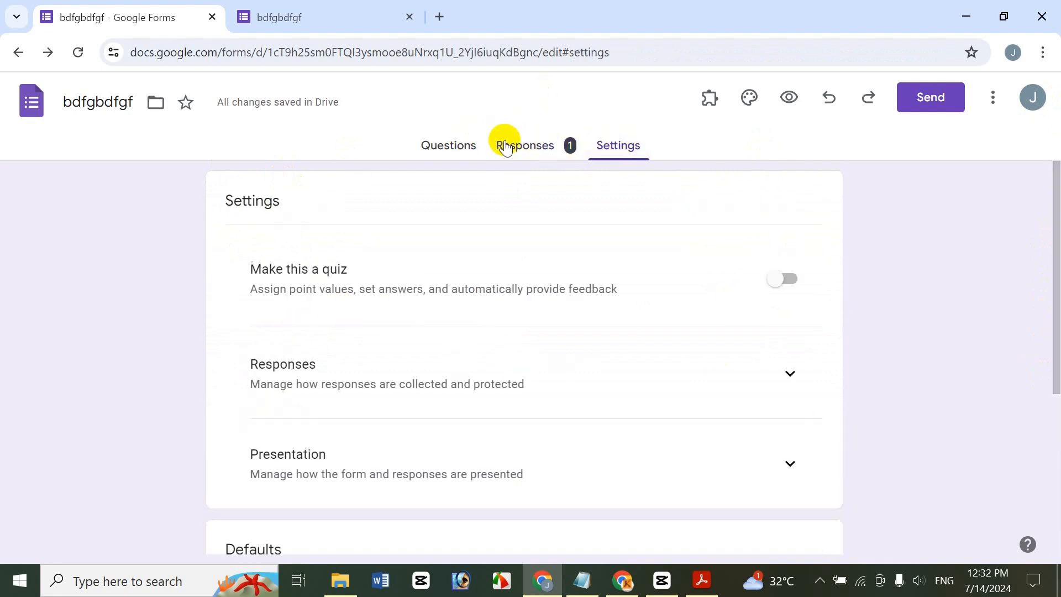
pyautogui.click(502, 147)
# Link responses to a new 'bdfgbdfgf (Responses)' spreadsheet, review it, and close its tab
pyautogui.click(776, 199)
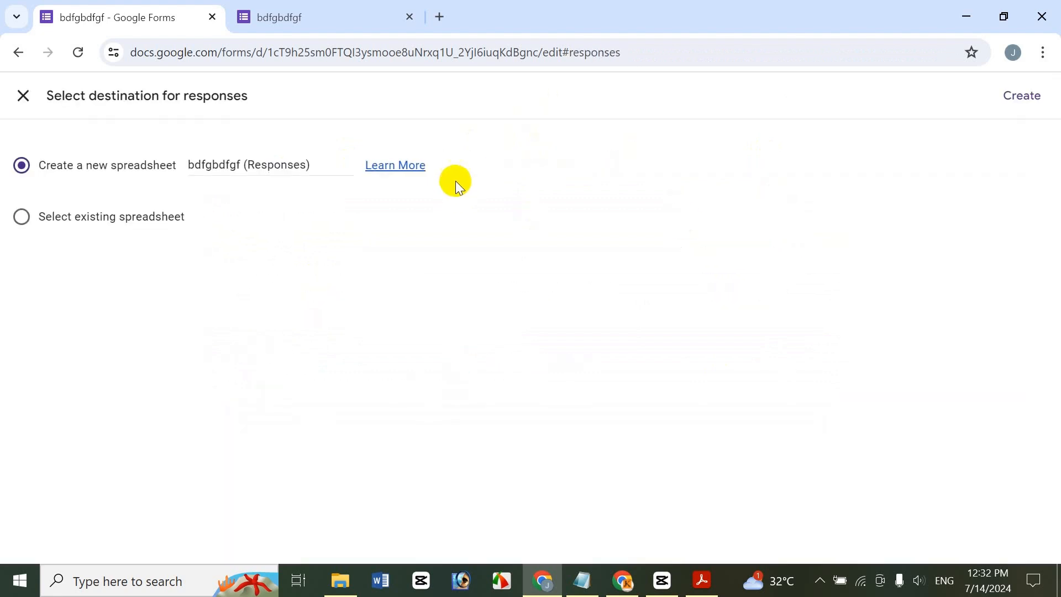
pyautogui.click(1027, 98)
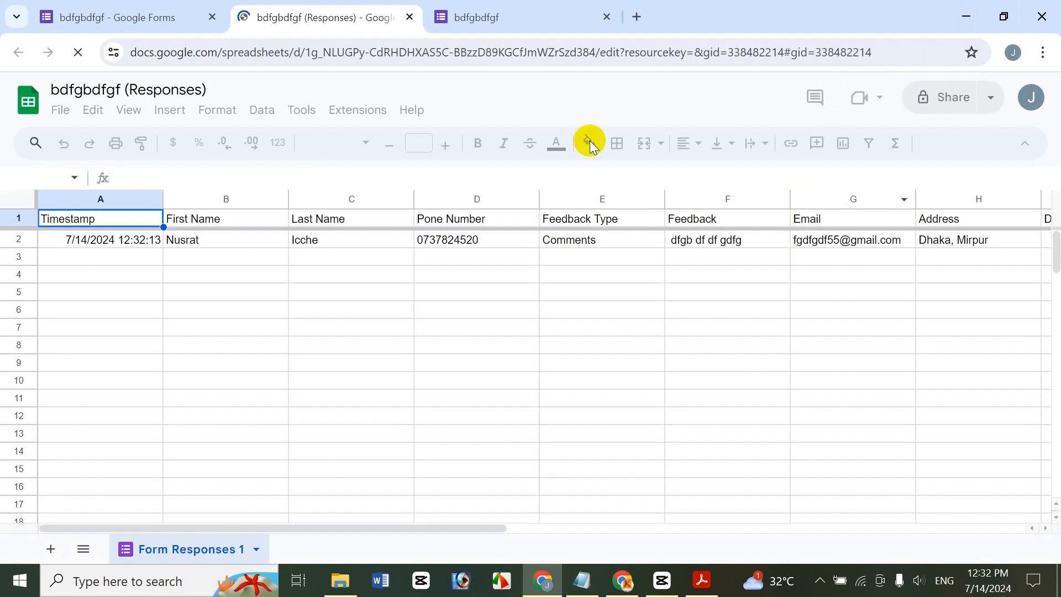
pyautogui.click(409, 18)
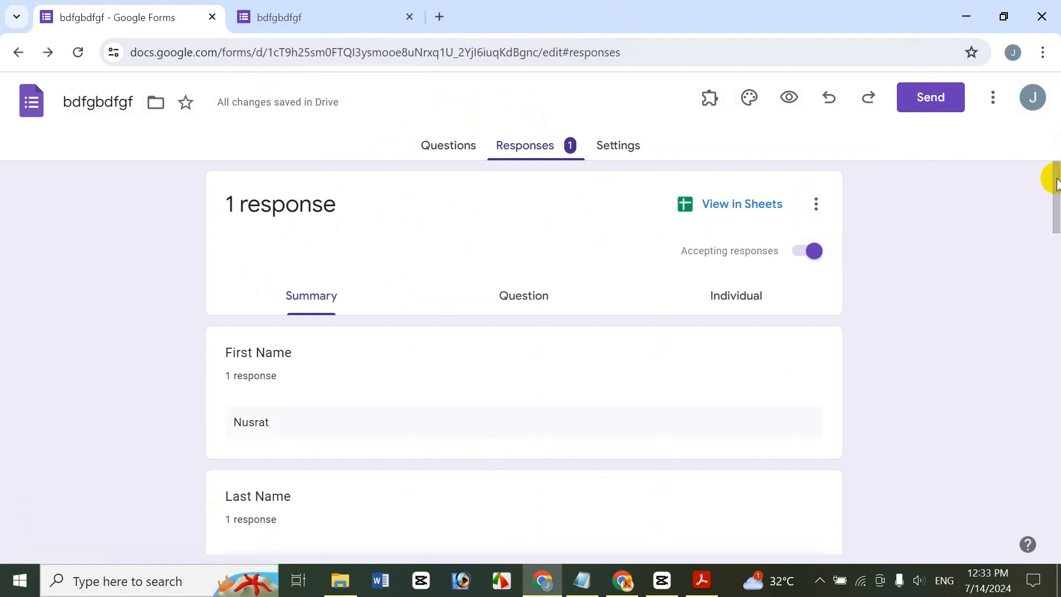
# Switch back to the Questions view and scroll through the form's questions
pyautogui.moveTo(1053, 177); pyautogui.dragTo(1045, 123)
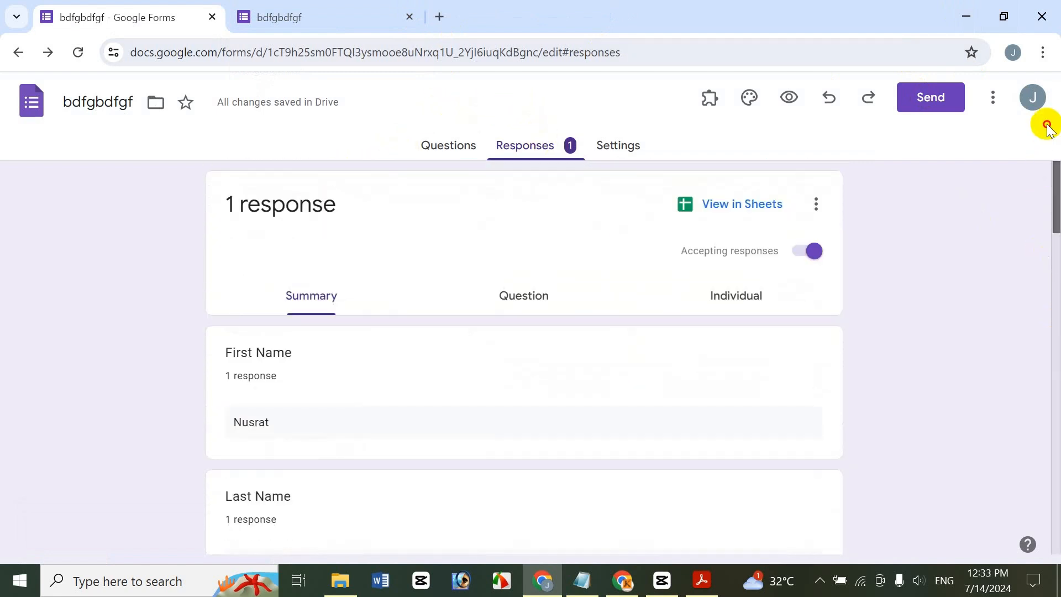
pyautogui.click(470, 143)
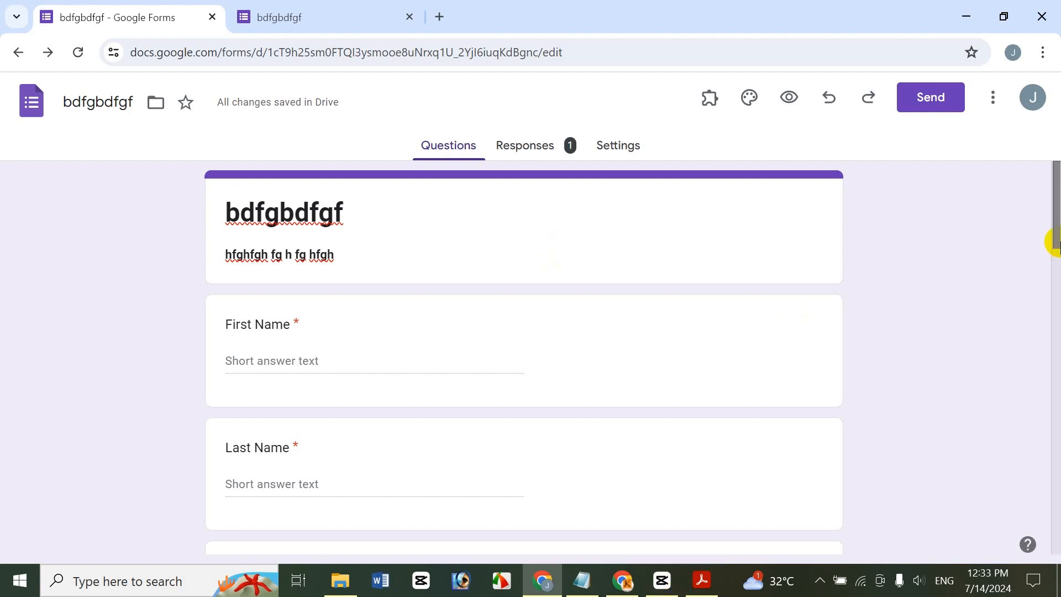
pyautogui.moveTo(1057, 226); pyautogui.dragTo(1057, 259)
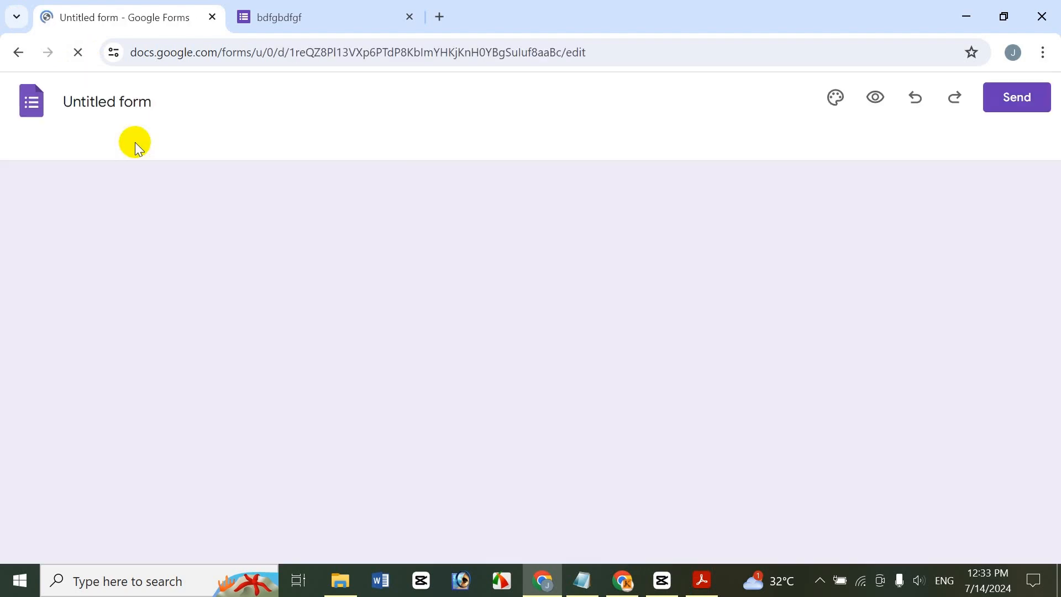
# Title the form 'Icche Online', add description 'df g df g dfg df gdf g', and delete the default question
pyautogui.click(86, 105)
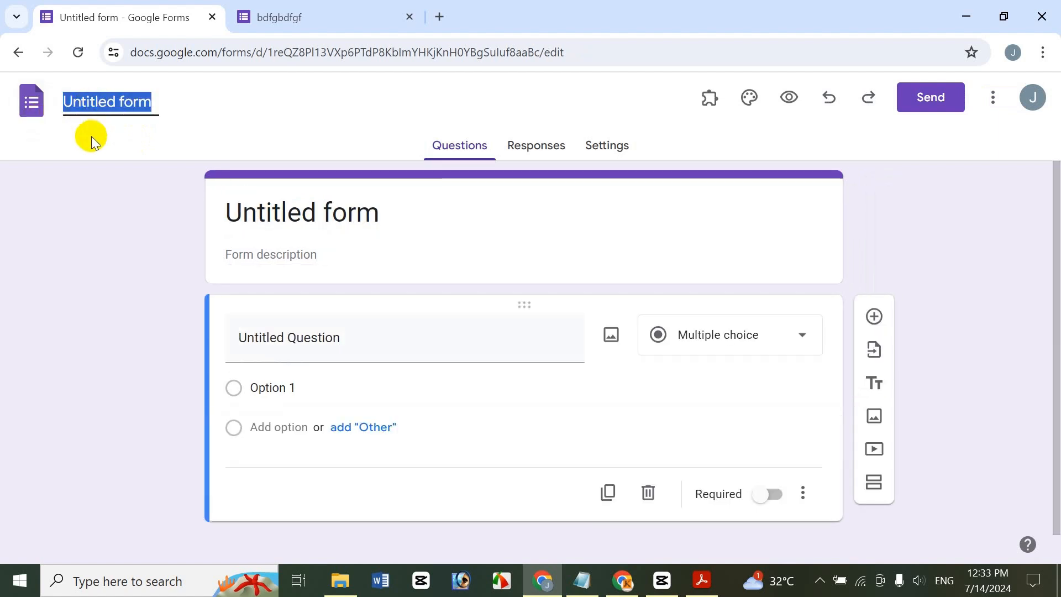
pyautogui.write('Icche Online')
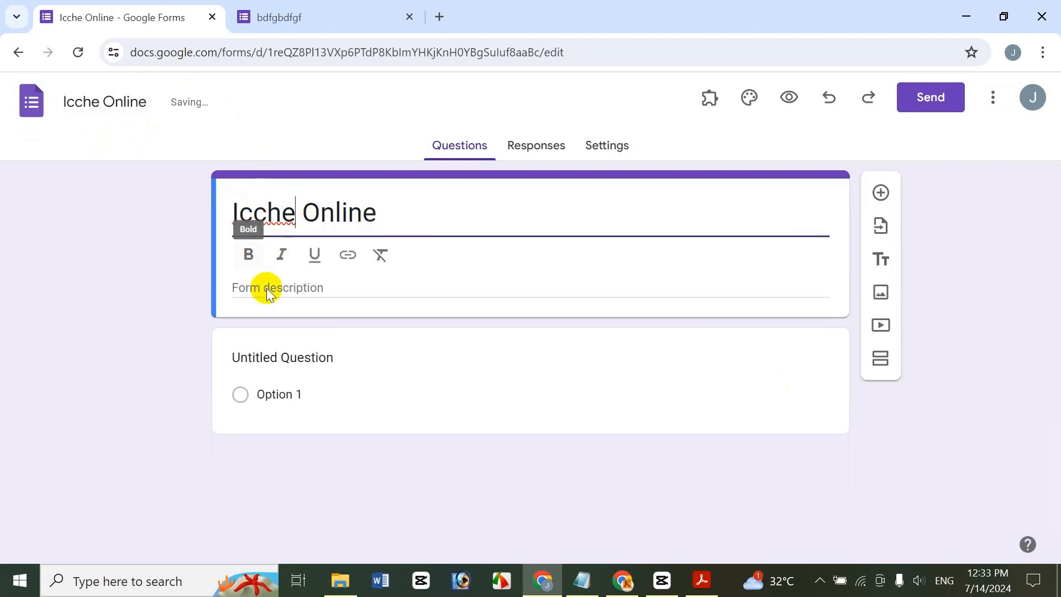
pyautogui.click(272, 288)
pyautogui.write('df g df g  dfg  df gdf g')
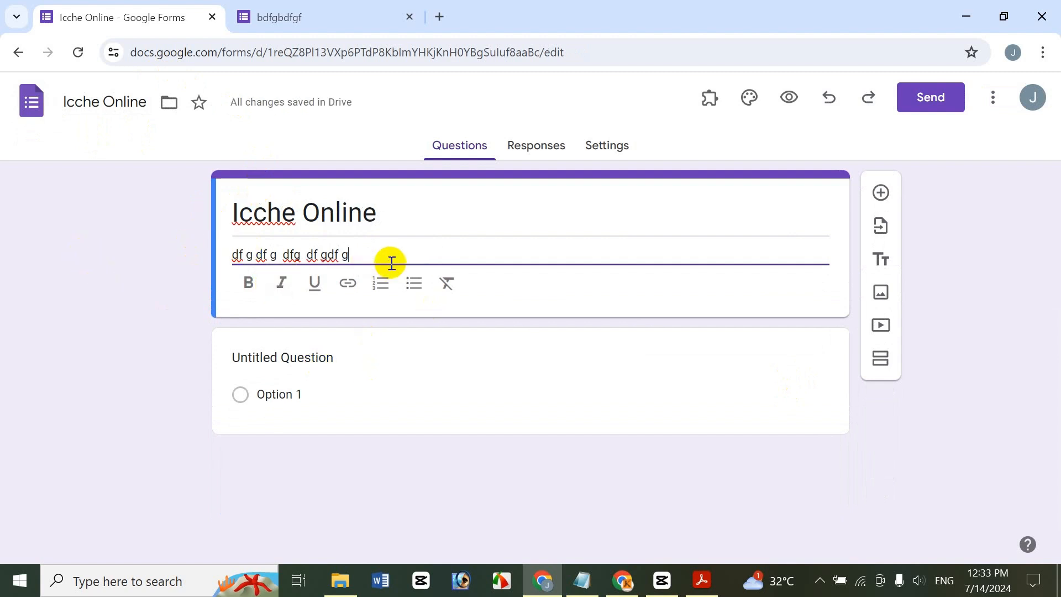
pyautogui.click(813, 353)
pyautogui.click(648, 520)
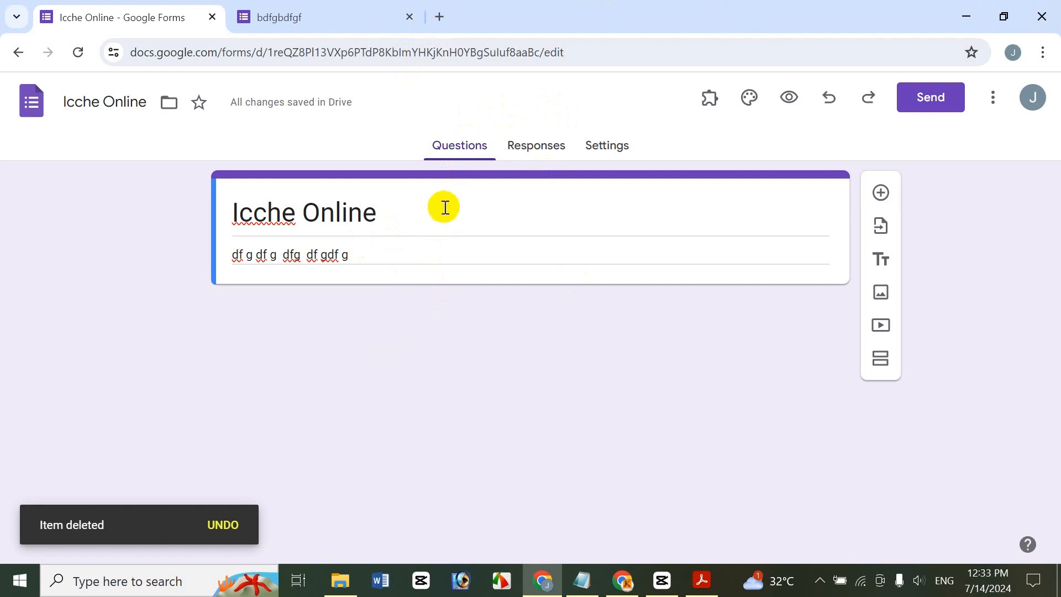
# Pick Product Survey Form from My Drive as the source for importing questions
pyautogui.click(881, 226)
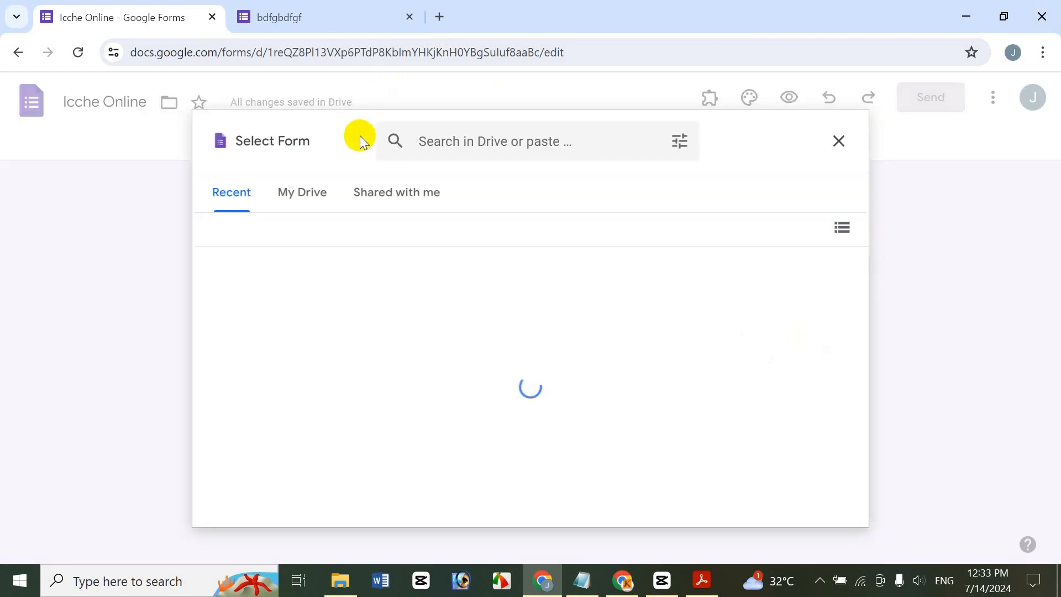
pyautogui.click(313, 192)
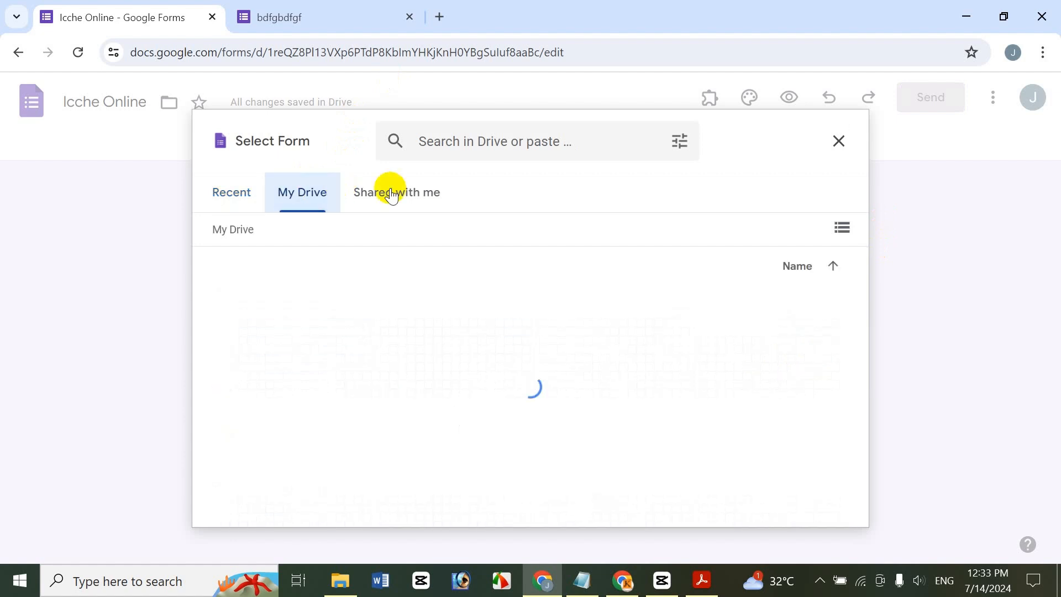
pyautogui.scroll(-9, 866, 254)
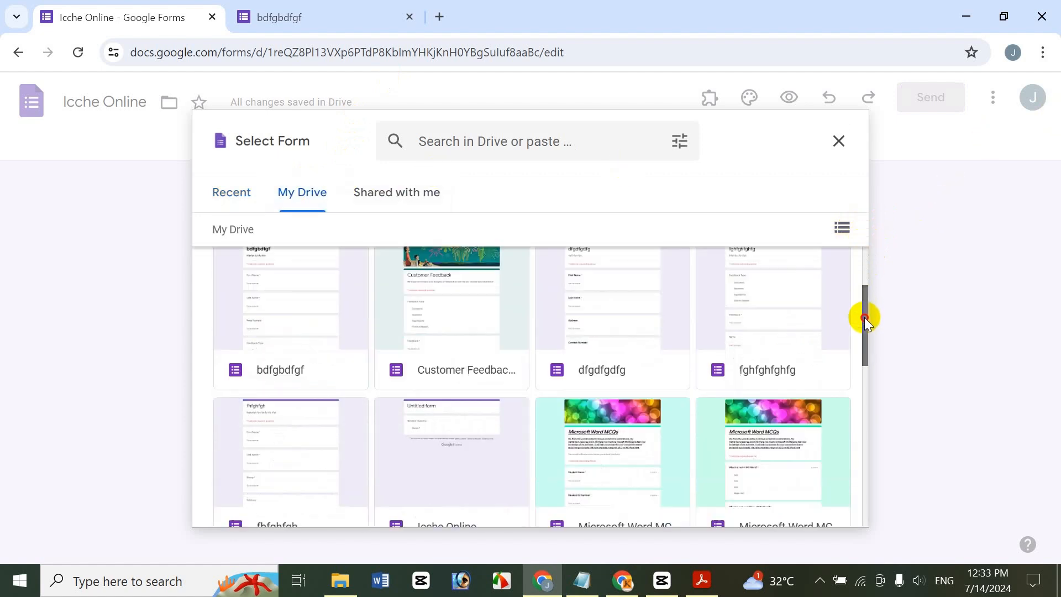
pyautogui.scroll(3, 840, 379)
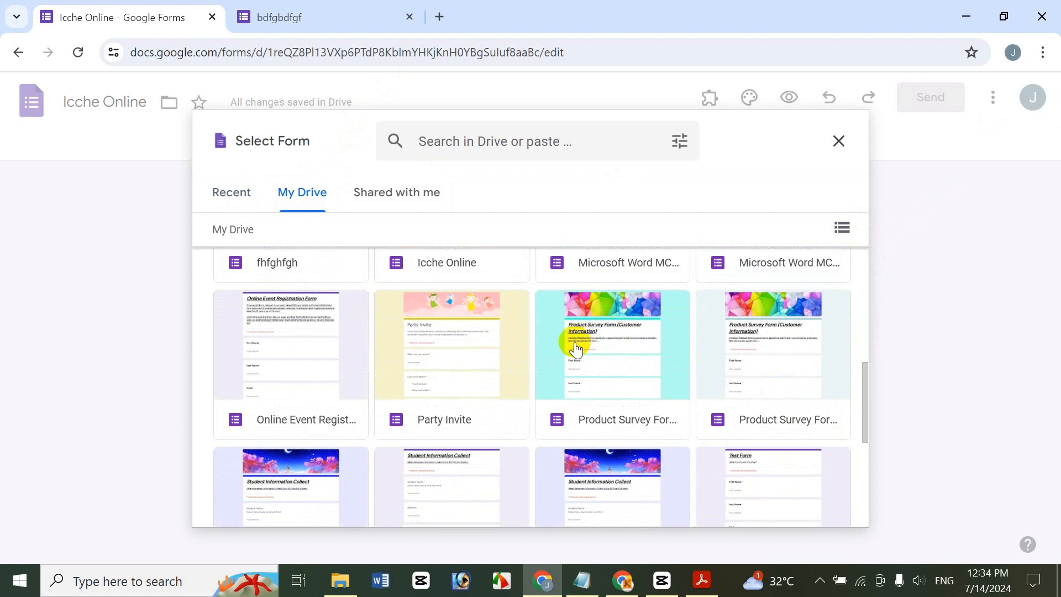
pyautogui.click(580, 350)
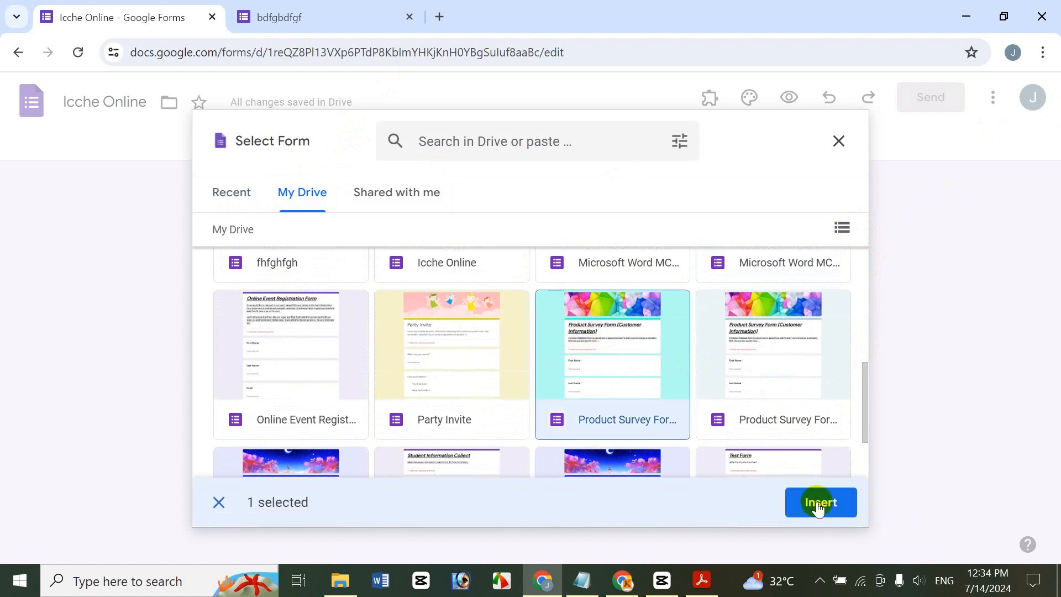
pyautogui.click(819, 507)
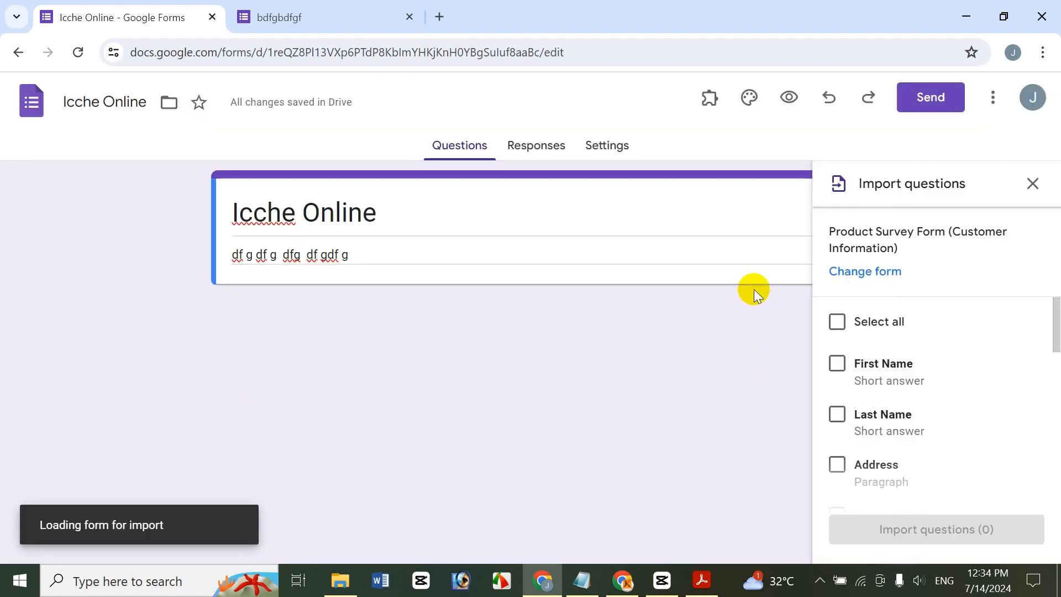
# Import First Name, Last Name, Address, Contact Number and Email into Icche Online
pyautogui.click(837, 367)
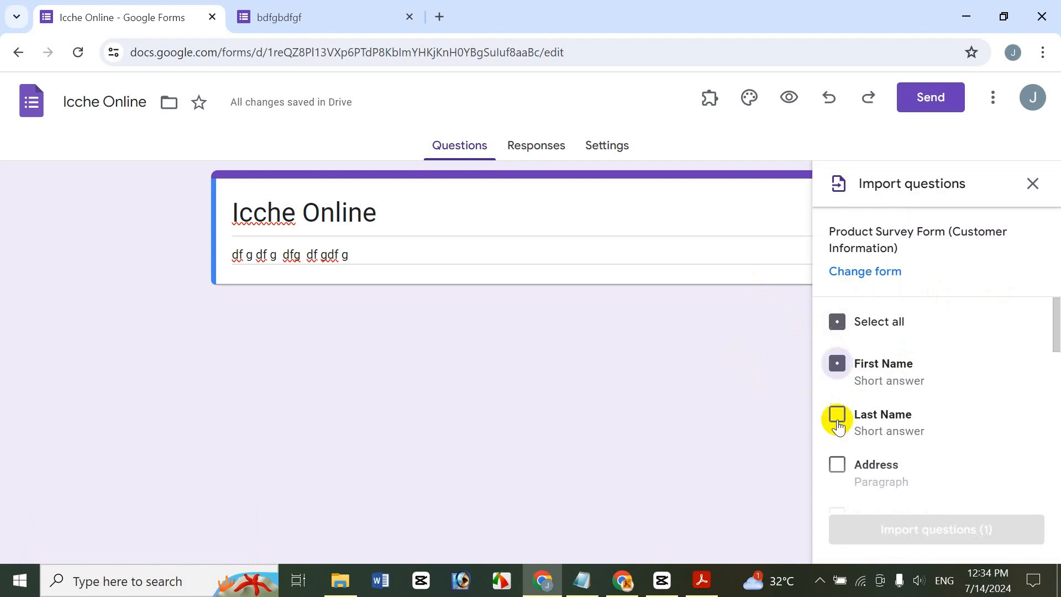
pyautogui.click(837, 418)
pyautogui.click(837, 464)
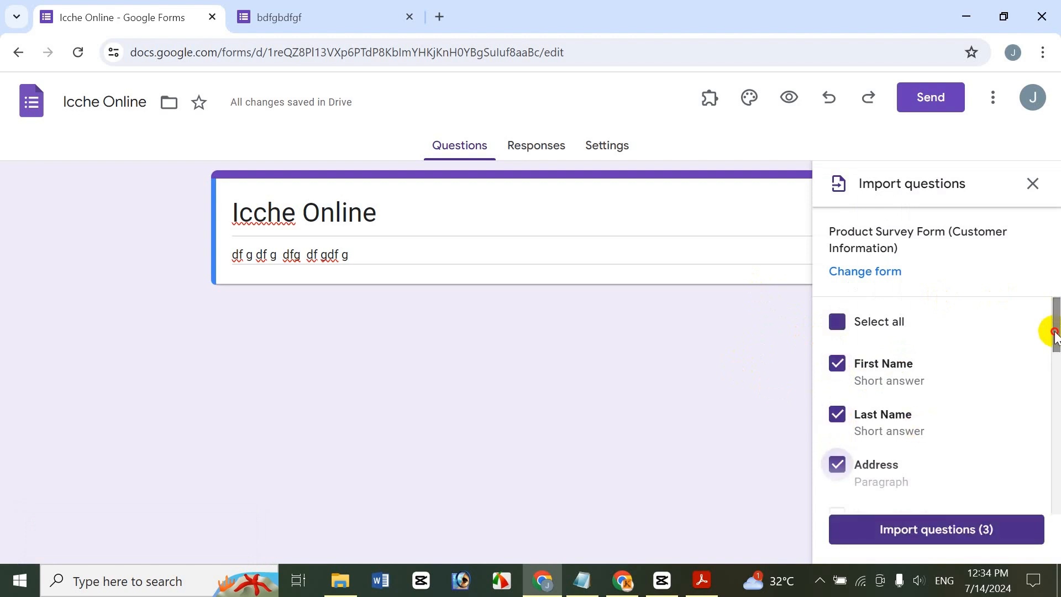
pyautogui.moveTo(1054, 327); pyautogui.dragTo(1054, 353)
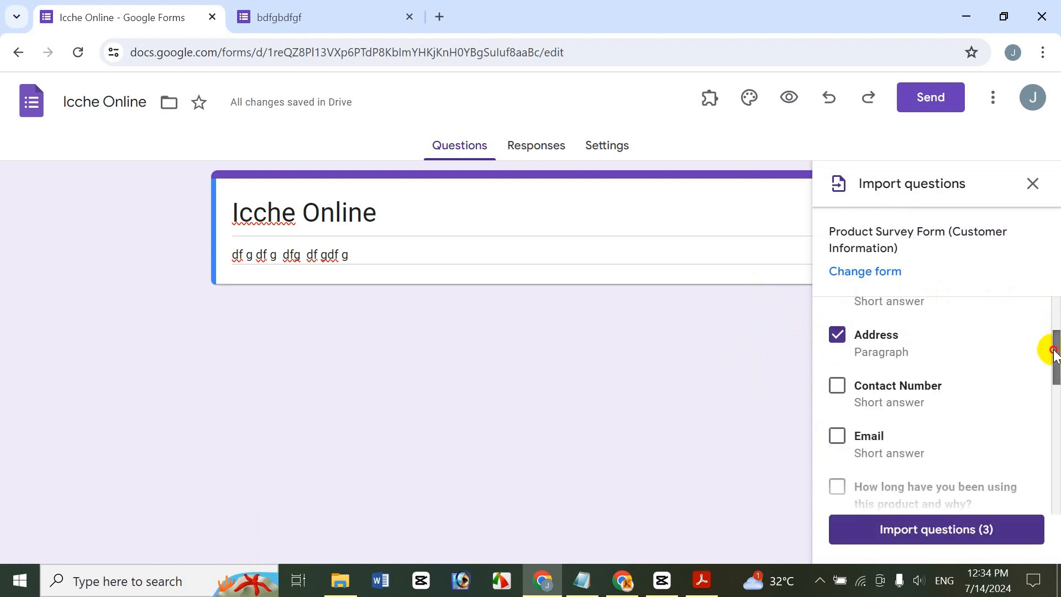
pyautogui.click(838, 386)
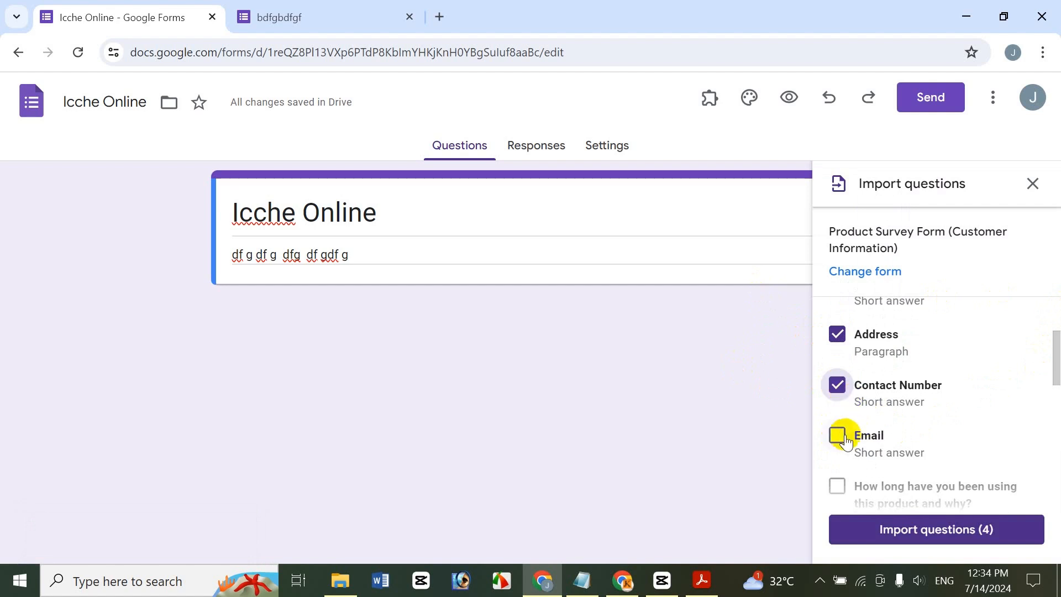
pyautogui.click(950, 526)
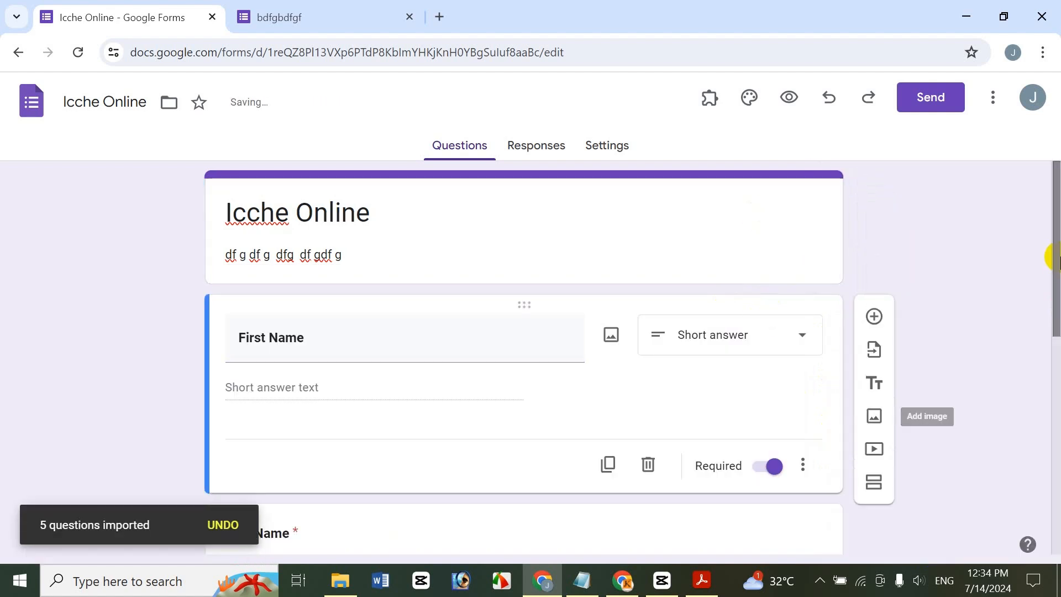
# Below the Email question, choose Online Event Registration Form as the import source instead of Test Form
pyautogui.moveTo(1057, 256); pyautogui.dragTo(1007, 311)
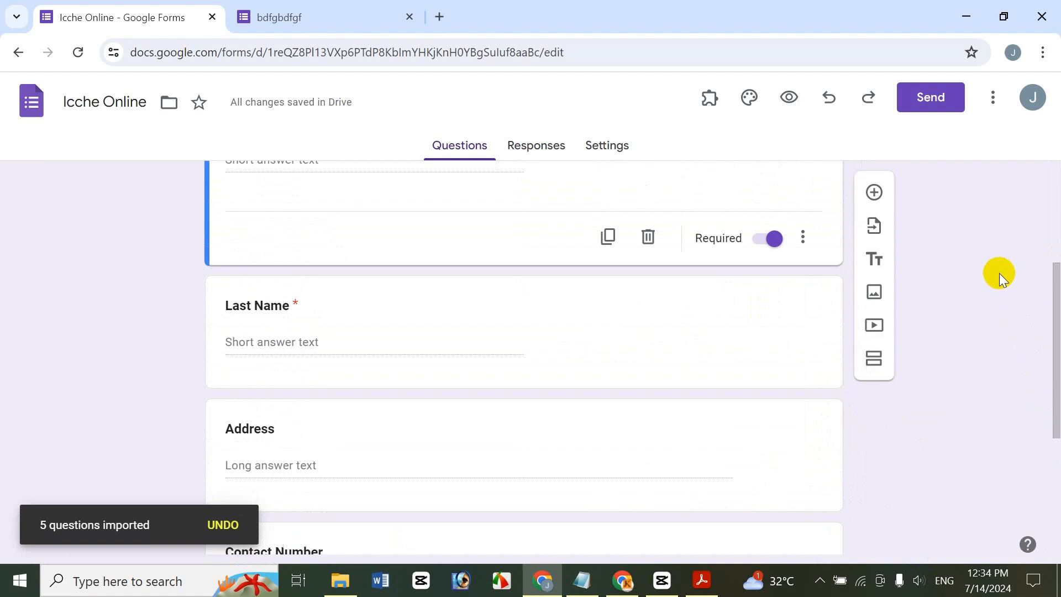
pyautogui.moveTo(1055, 265); pyautogui.dragTo(1052, 214)
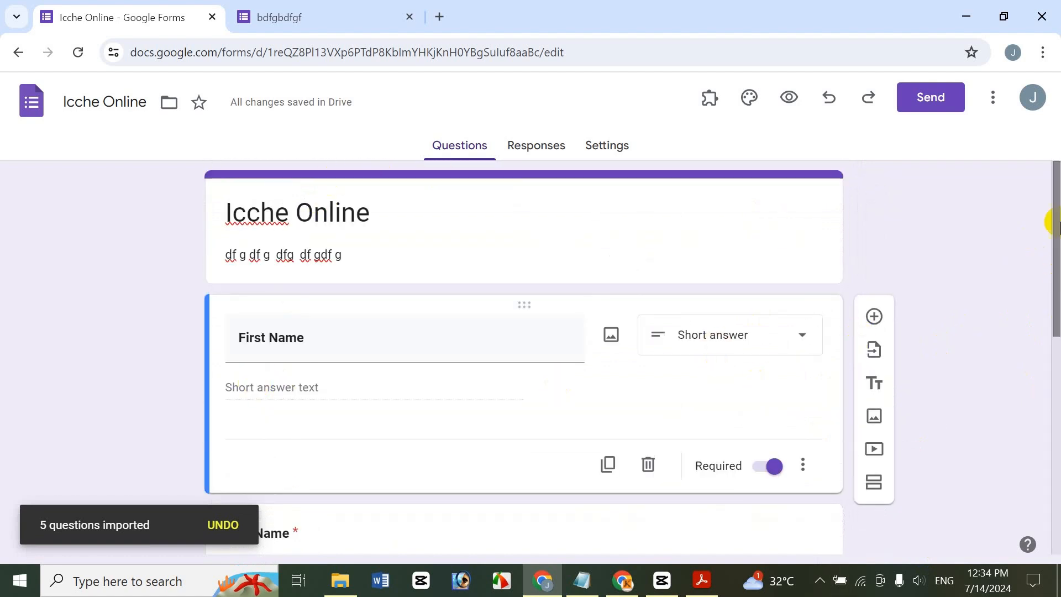
pyautogui.moveTo(1049, 220); pyautogui.dragTo(1043, 500)
pyautogui.click(236, 422)
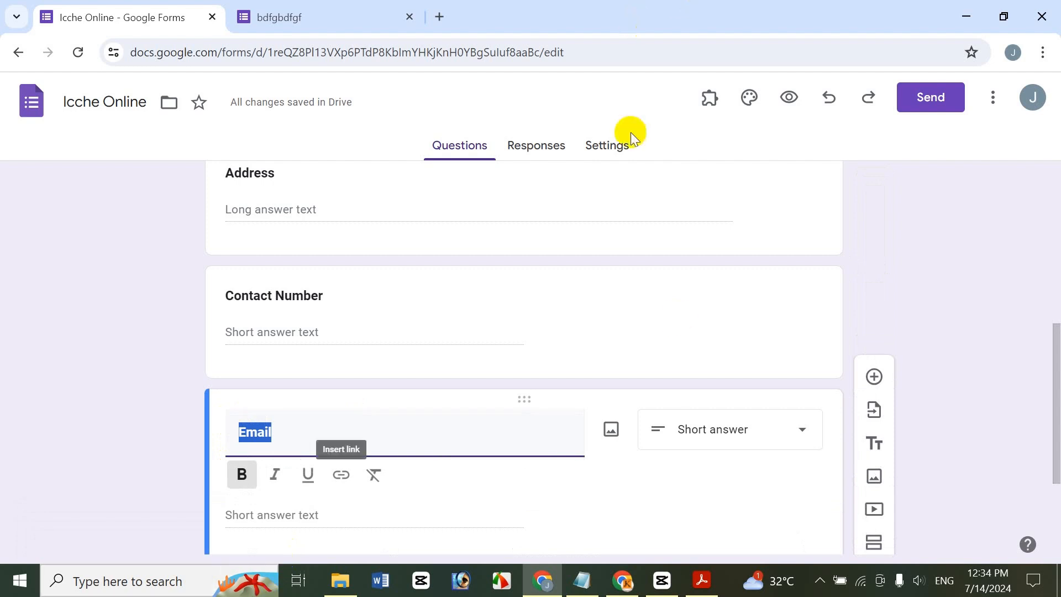
pyautogui.click(868, 410)
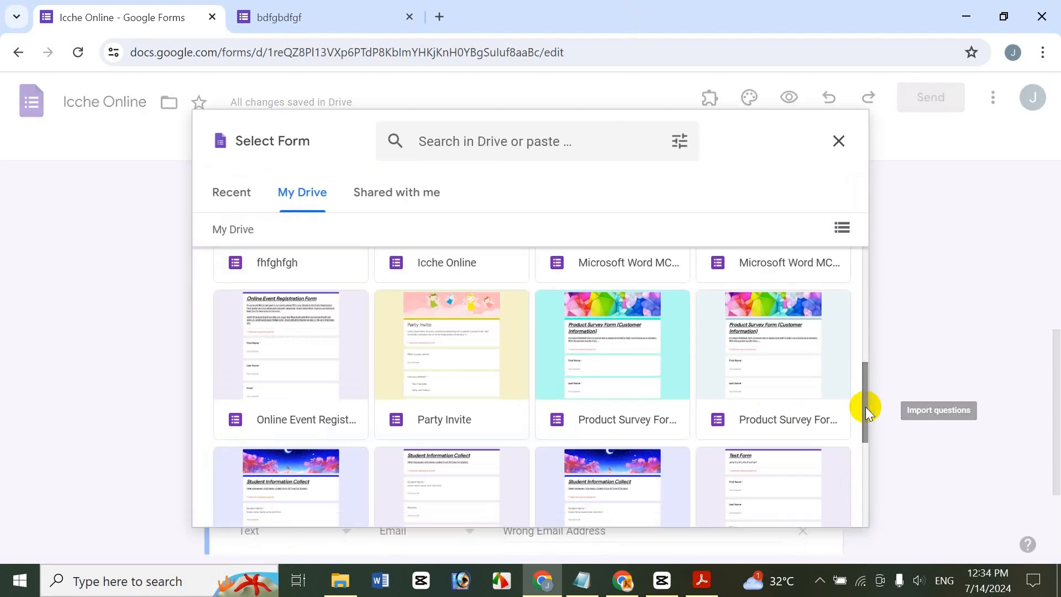
pyautogui.moveTo(864, 433); pyautogui.dragTo(850, 471)
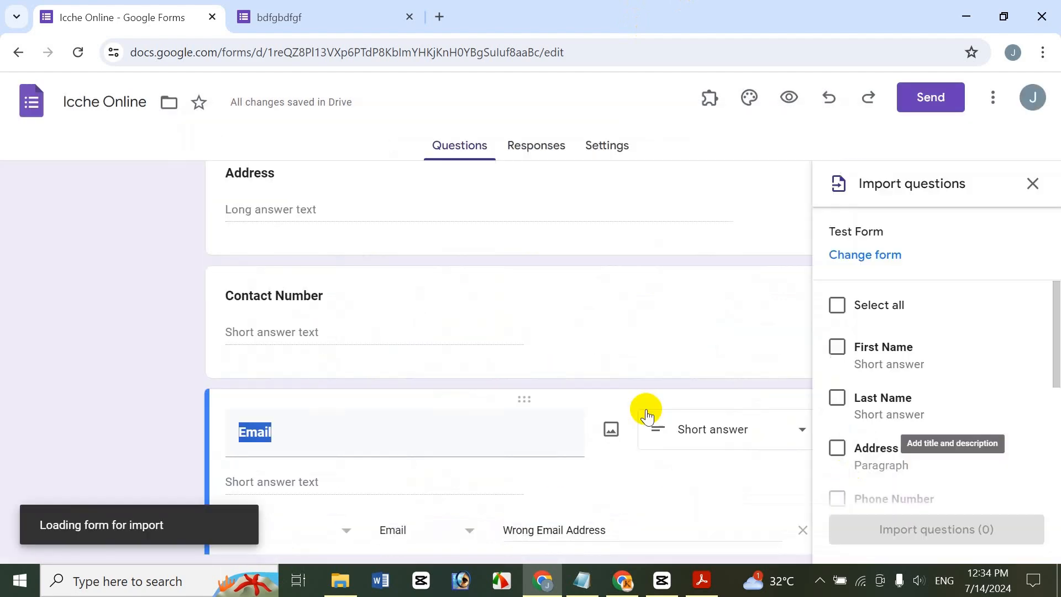
pyautogui.click(1033, 183)
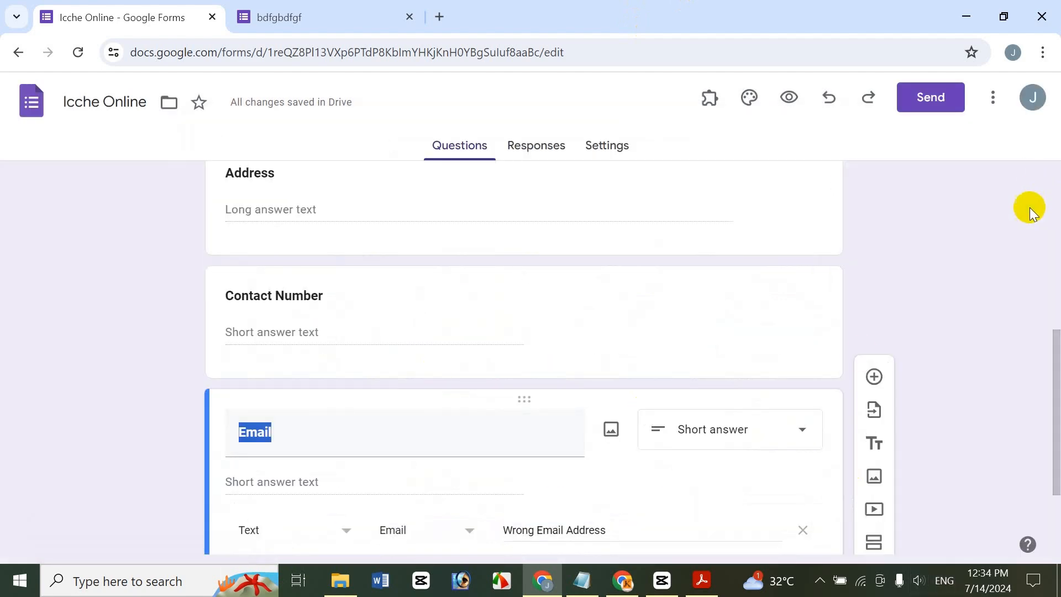
pyautogui.click(886, 414)
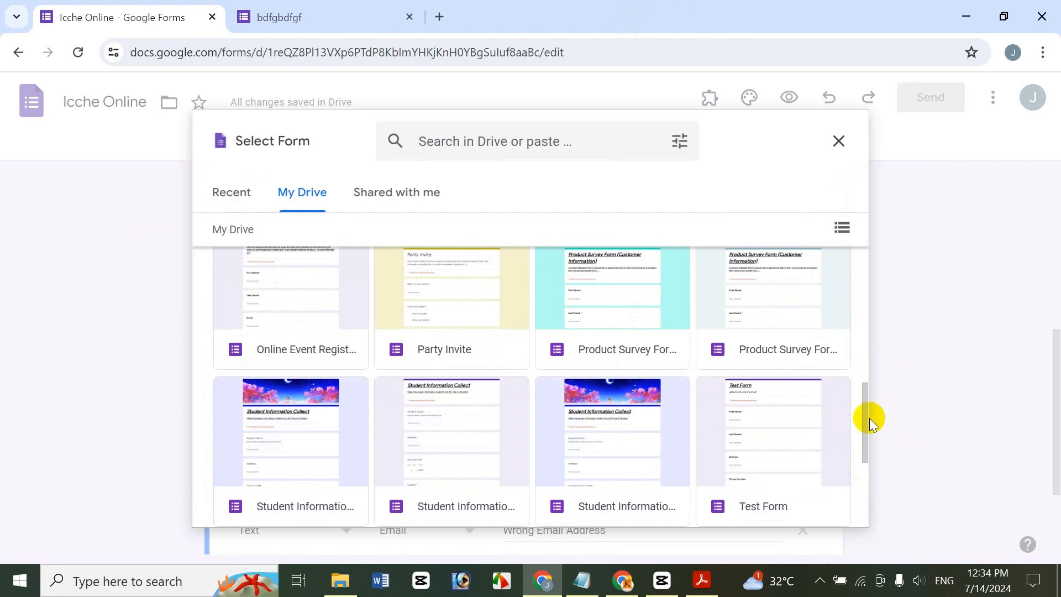
pyautogui.moveTo(868, 416)
pyautogui.mouseDown()
pyautogui.moveTo(882, 482)
pyautogui.moveTo(895, 351)
pyautogui.moveTo(899, 376)
pyautogui.mouseUp()
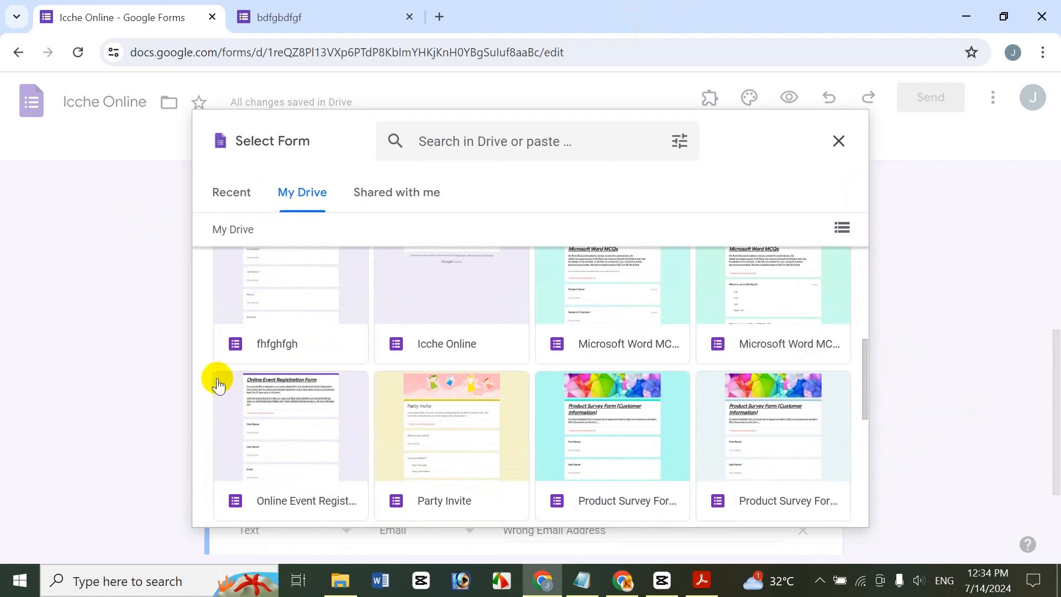
pyautogui.click(232, 392)
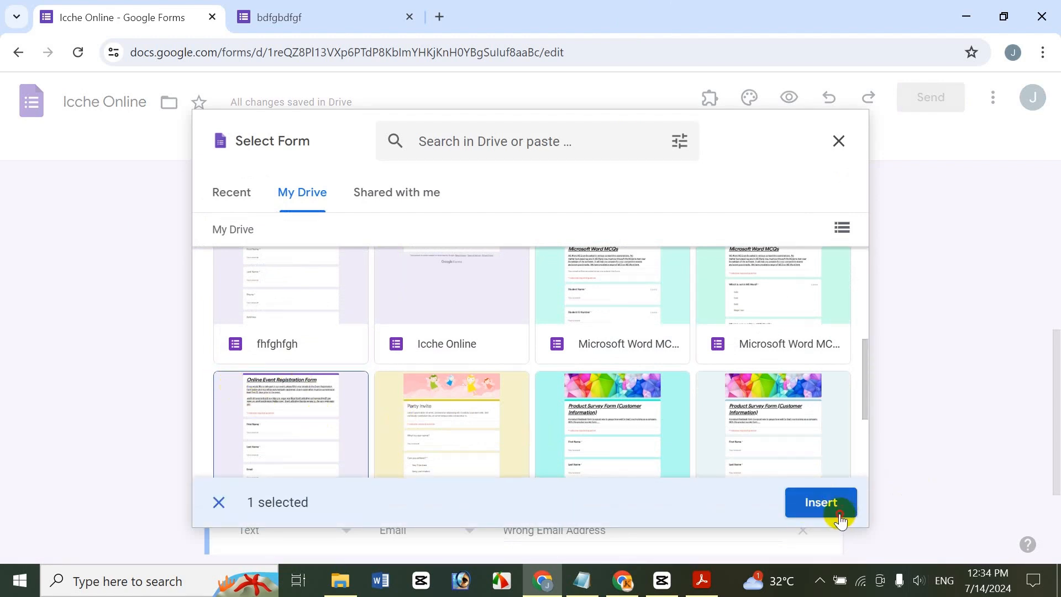
pyautogui.click(839, 511)
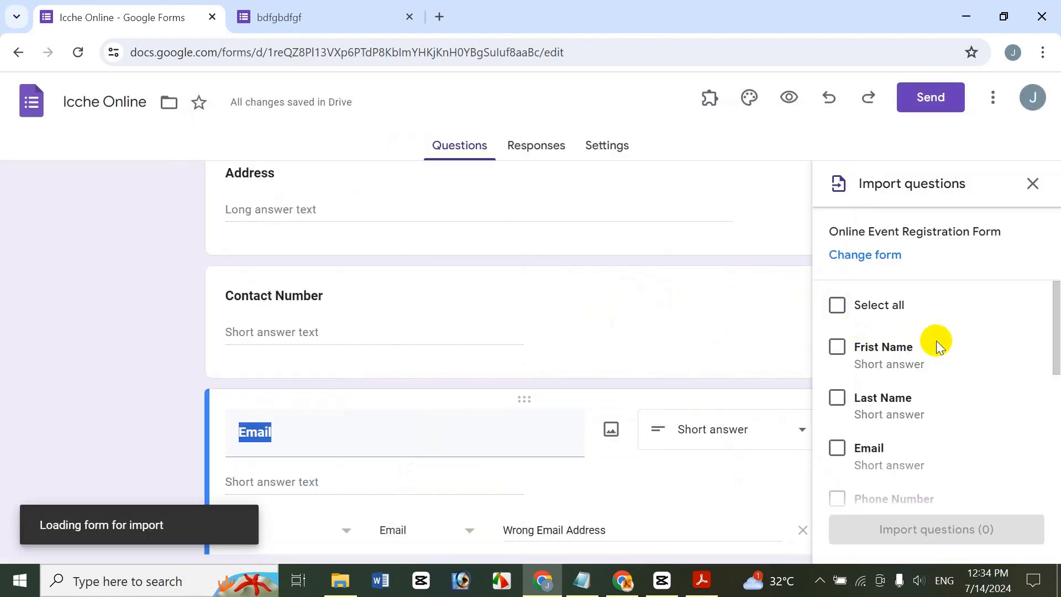
# Tick the friends, arrival-time, hear-about-the-event and Event Map questions for import
pyautogui.moveTo(1053, 338); pyautogui.dragTo(1057, 453)
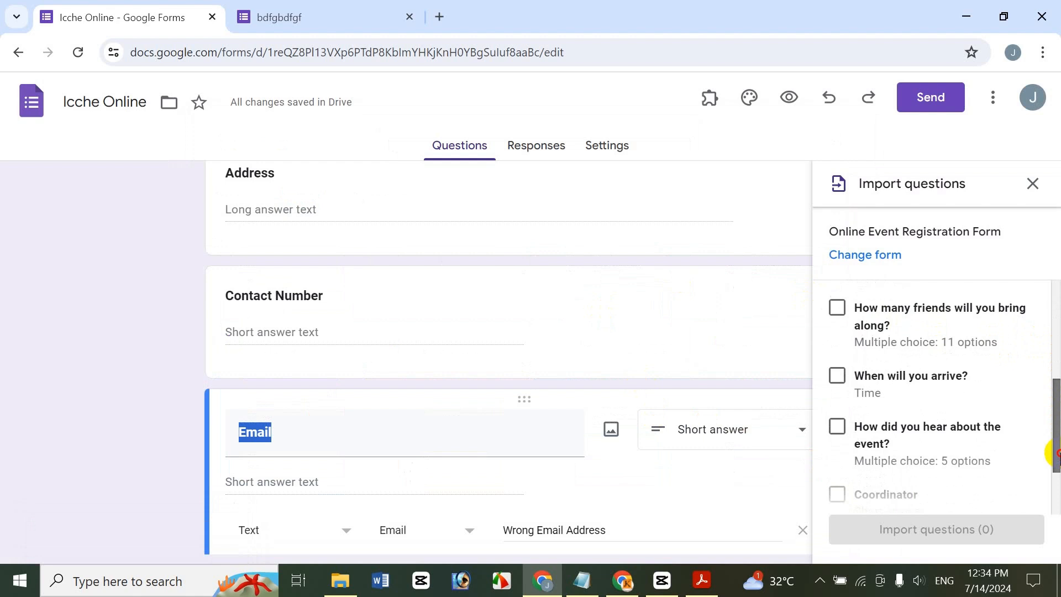
pyautogui.click(837, 308)
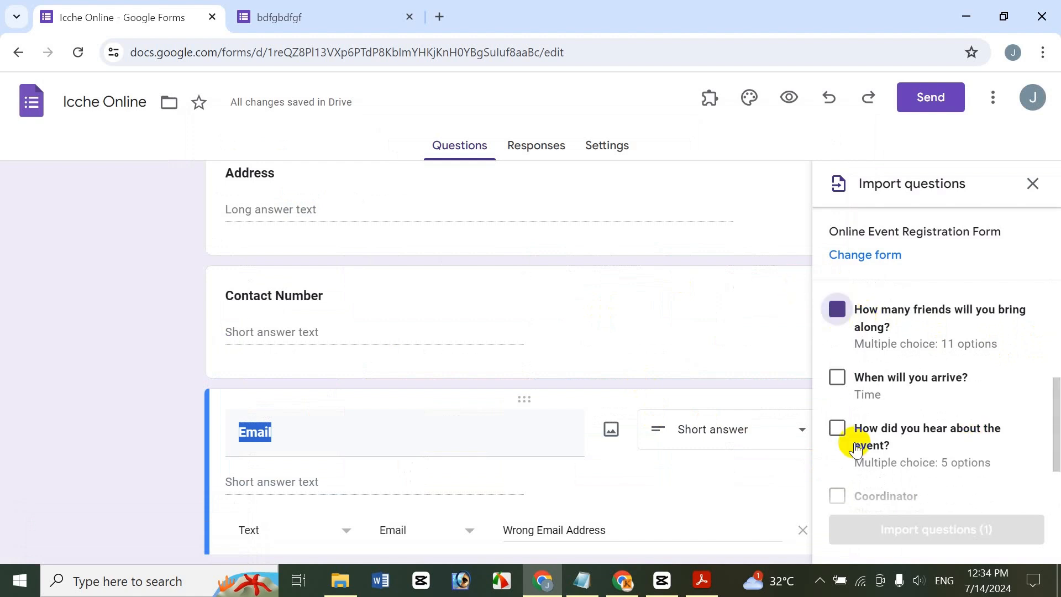
pyautogui.click(840, 387)
pyautogui.click(837, 430)
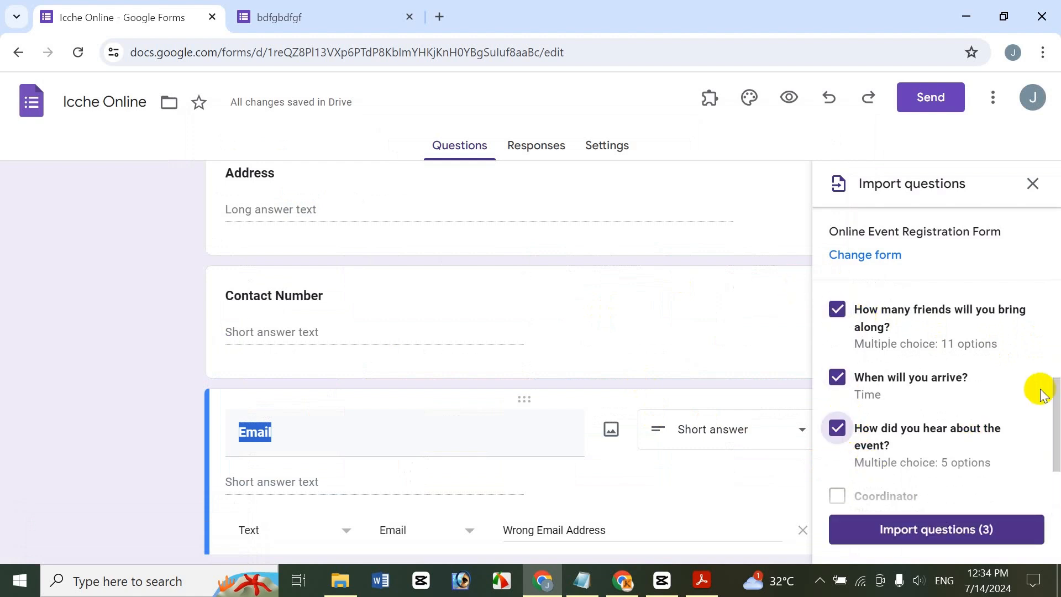
pyautogui.moveTo(1057, 436); pyautogui.dragTo(1059, 481)
pyautogui.click(837, 442)
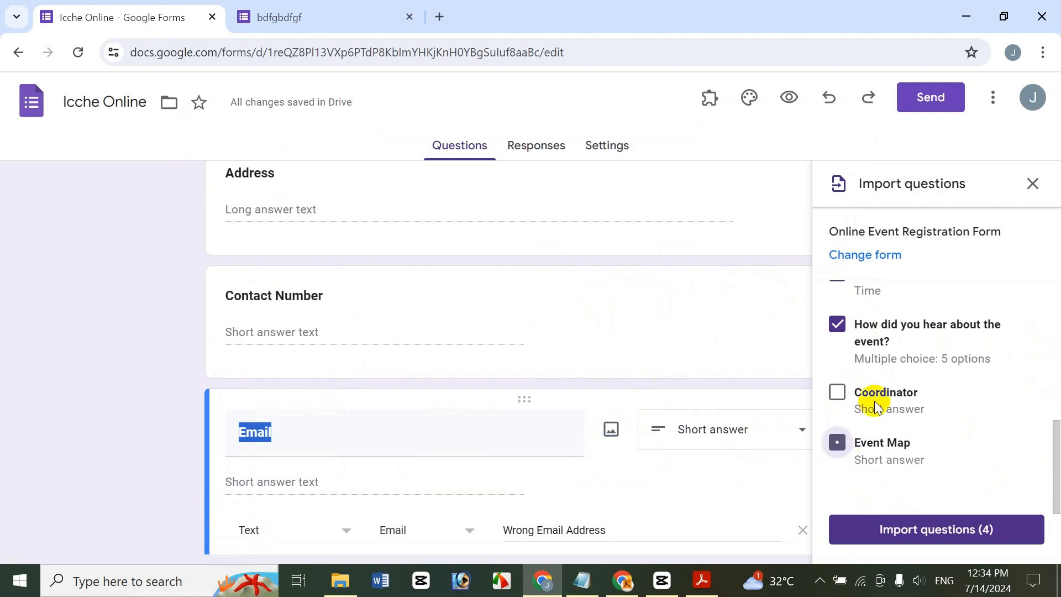
# Import the four marked event questions, then review them from the friends question through the Event Map image
pyautogui.click(948, 533)
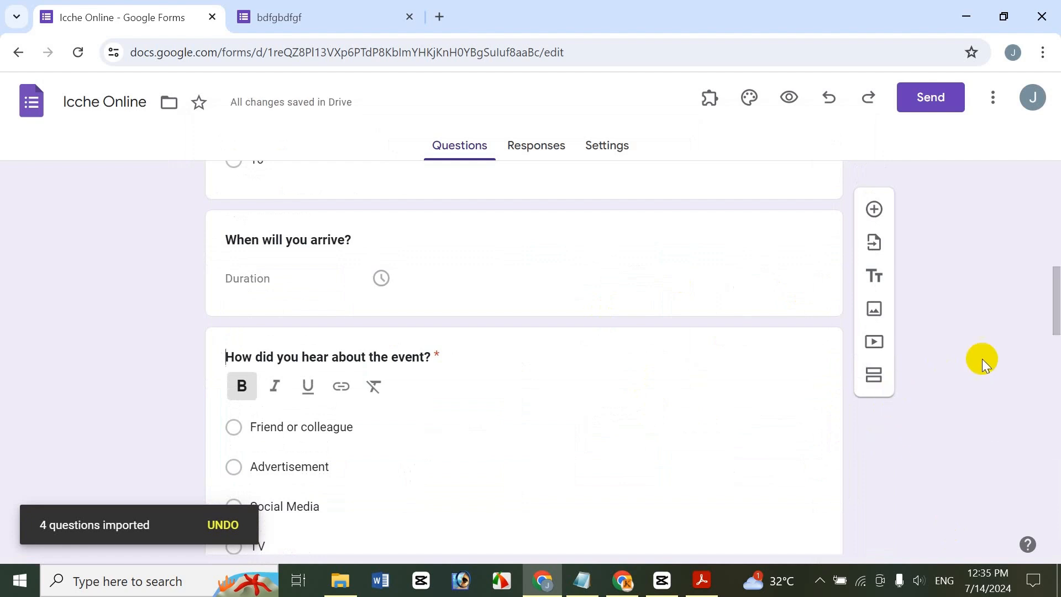
pyautogui.moveTo(1053, 293); pyautogui.dragTo(1037, 462)
pyautogui.moveTo(1037, 349); pyautogui.dragTo(926, 525)
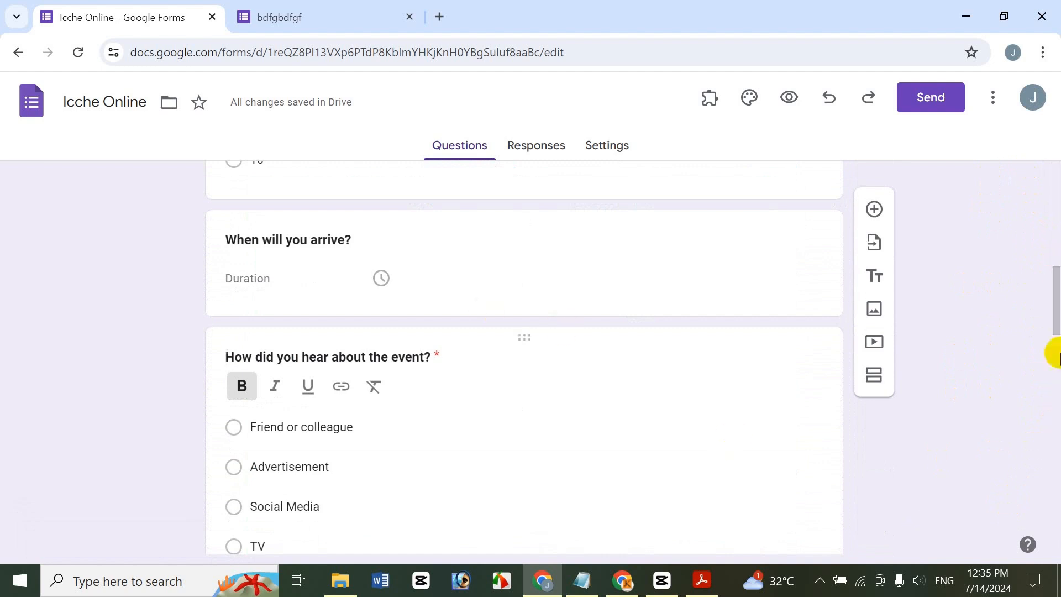
pyautogui.moveTo(1052, 279); pyautogui.dragTo(988, 215)
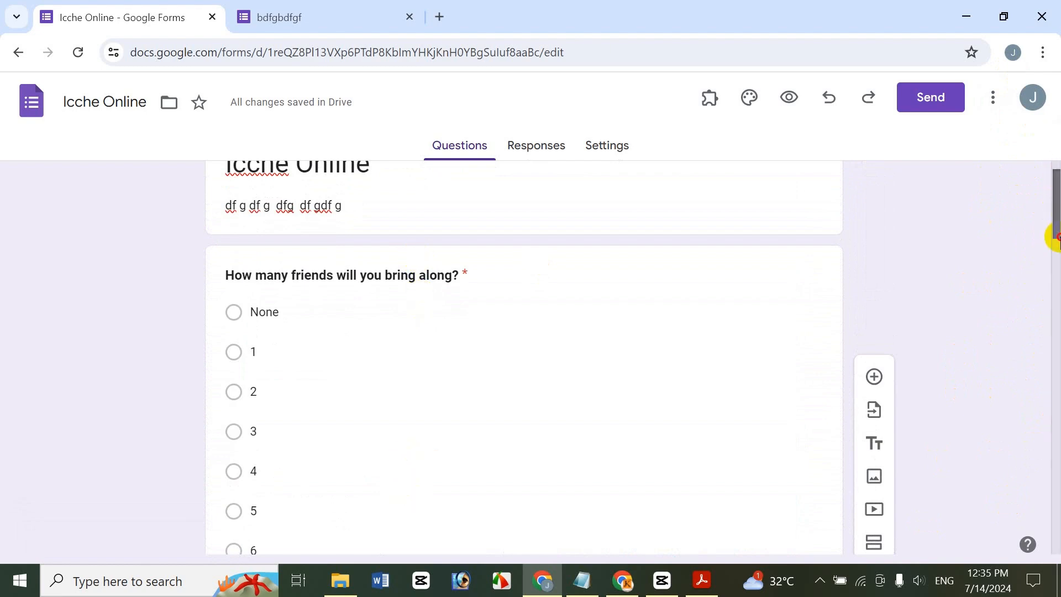
pyautogui.moveTo(1057, 236); pyautogui.dragTo(998, 431)
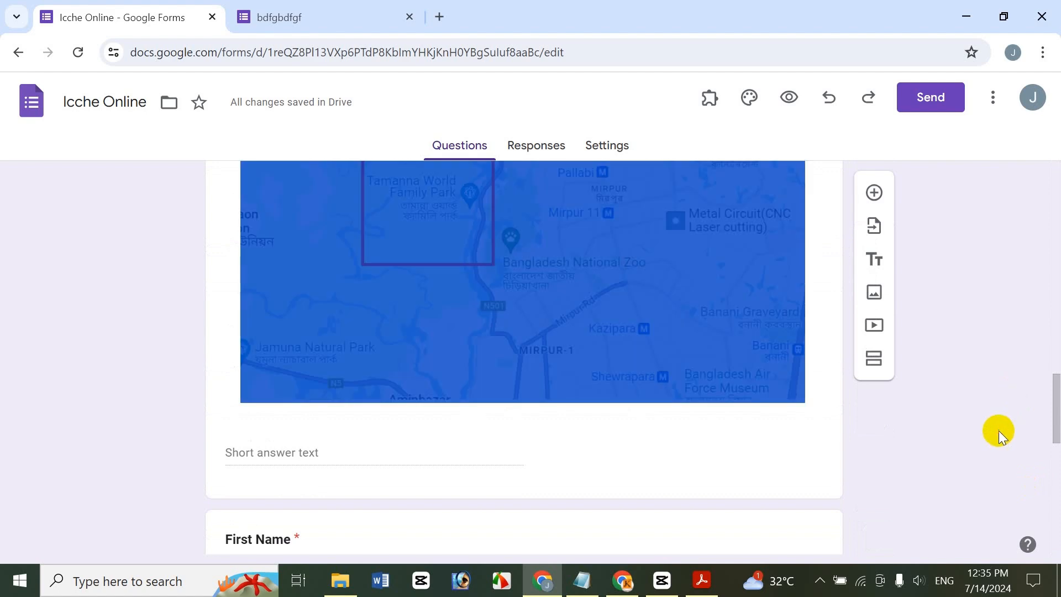
pyautogui.click(998, 435)
pyautogui.moveTo(1054, 403); pyautogui.dragTo(1049, 189)
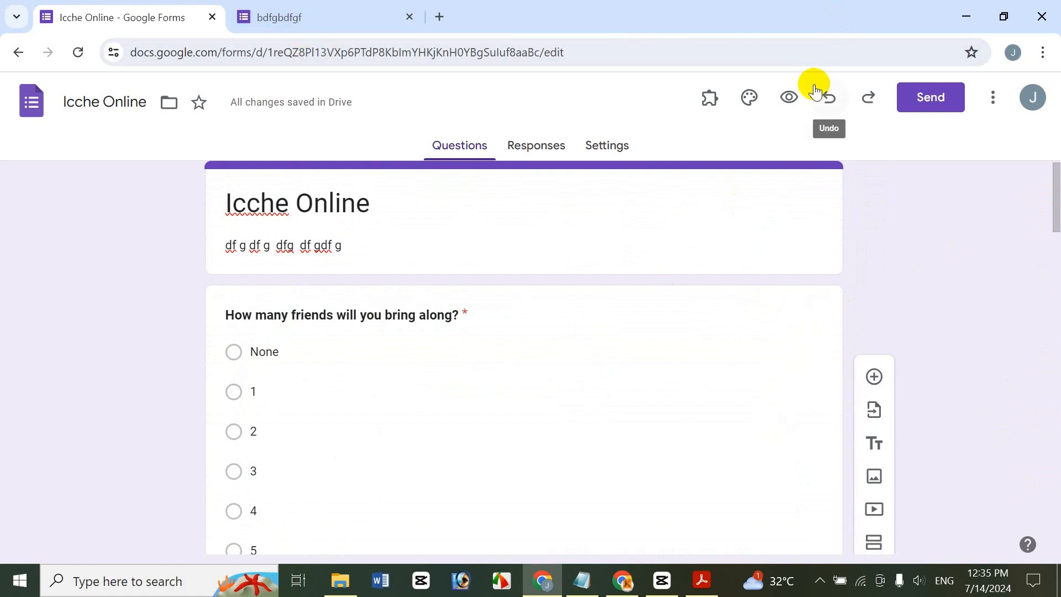
# Preview the live Icche Online form, confirm Clear form to wipe its answers, and close the preview tab
pyautogui.click(792, 99)
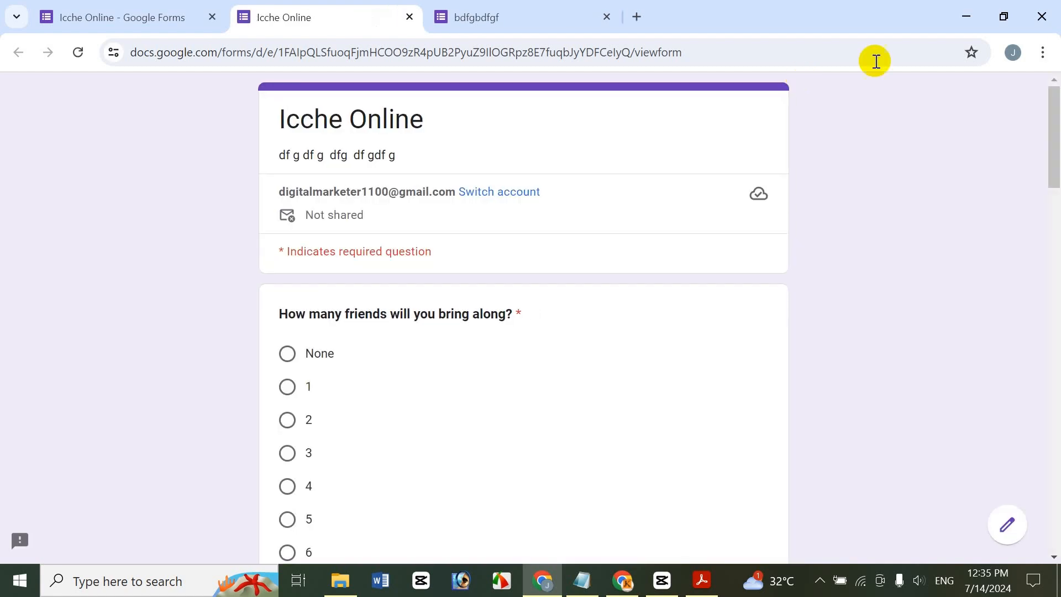
pyautogui.moveTo(1057, 166); pyautogui.dragTo(1057, 474)
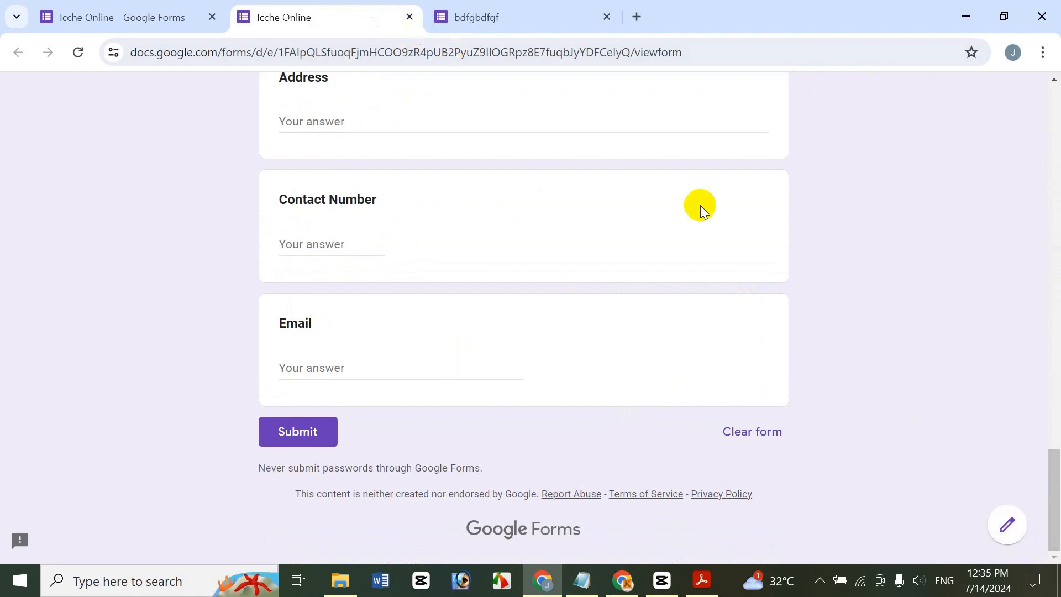
pyautogui.click(746, 432)
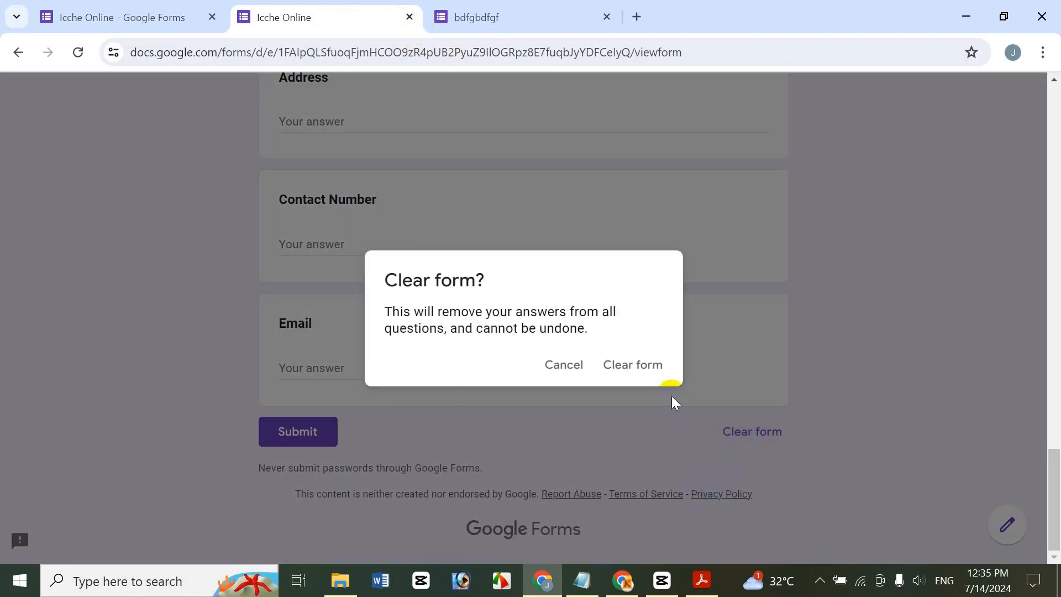
pyautogui.click(662, 366)
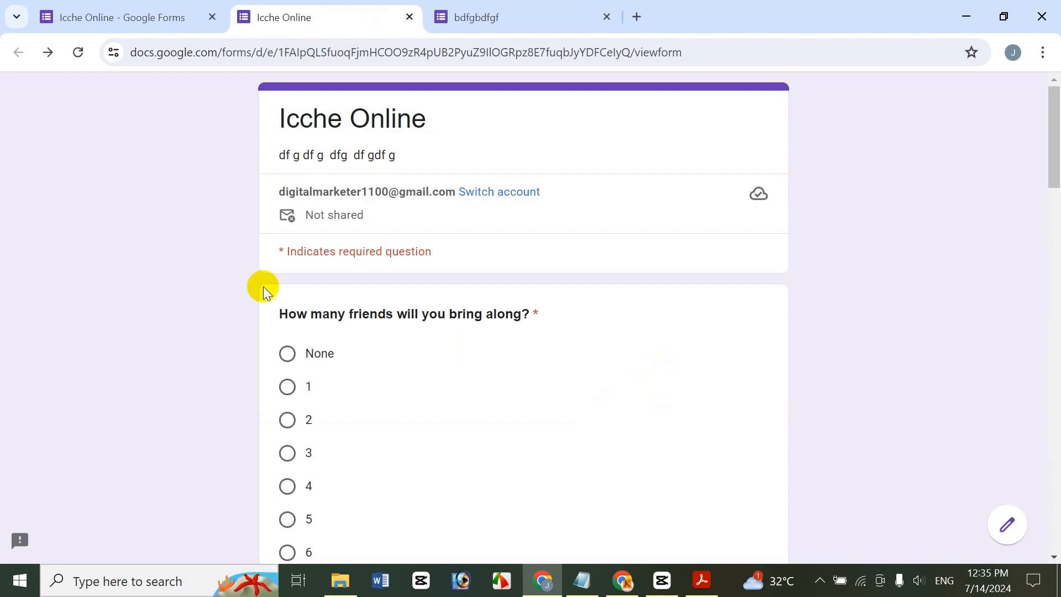
pyautogui.moveTo(1053, 107); pyautogui.dragTo(1052, 178)
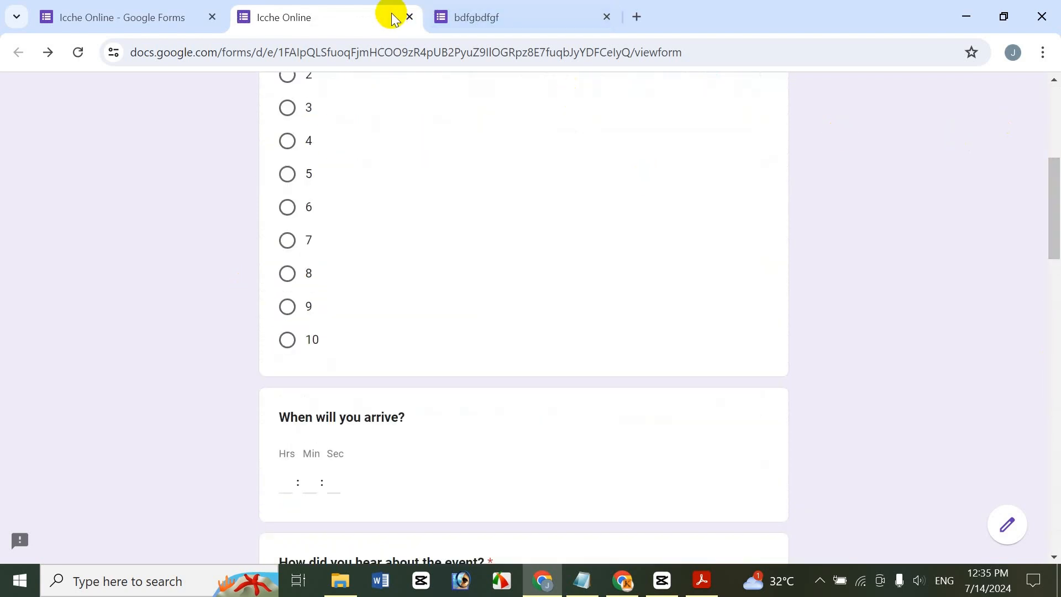
pyautogui.click(408, 18)
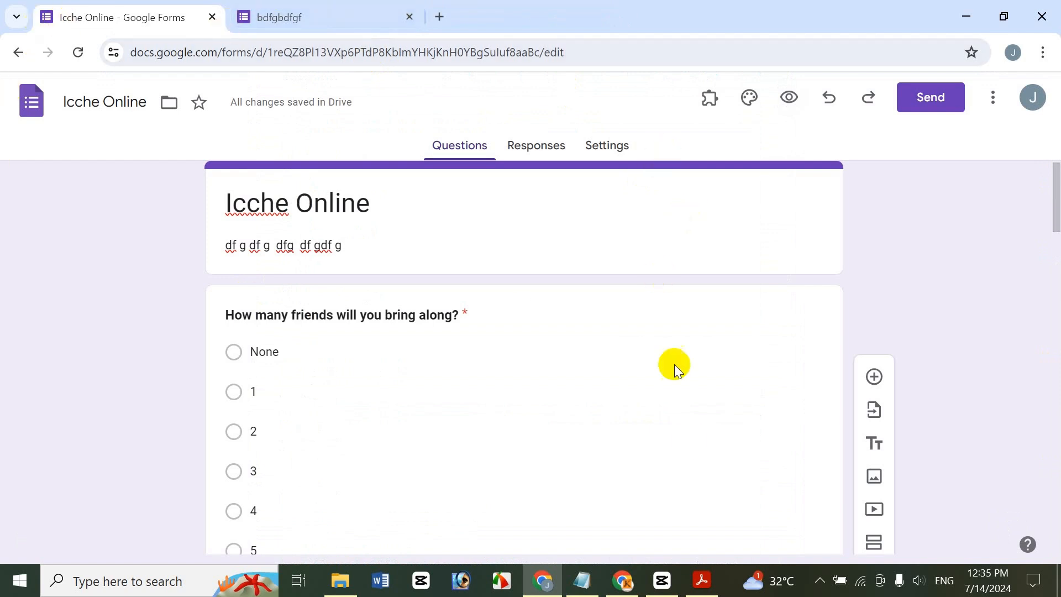
# Switch to Adobe Acrobat showing the How To Import Questions tutorial PDF
pyautogui.click(707, 579)
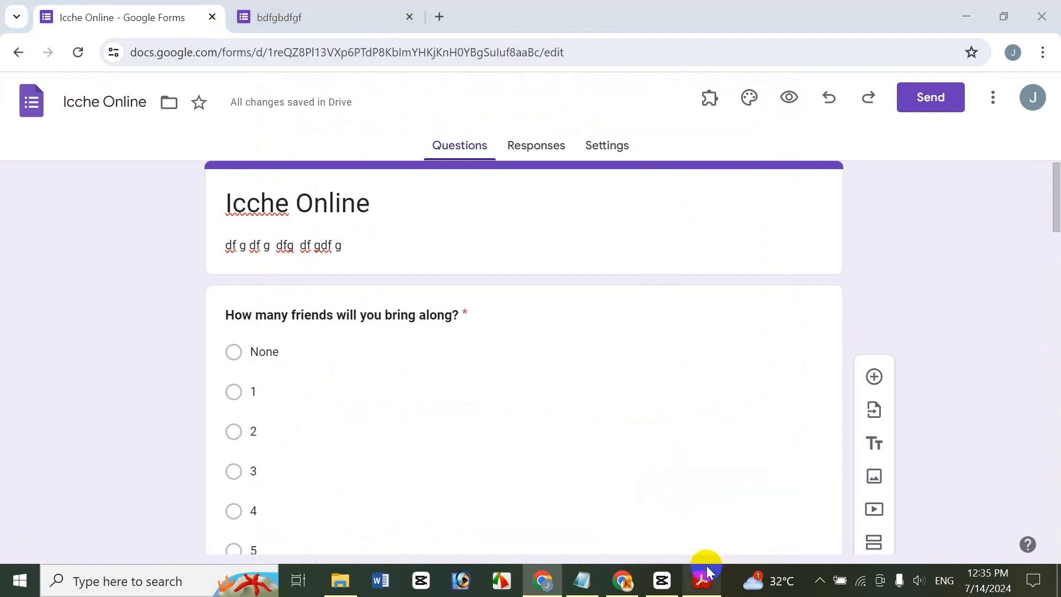